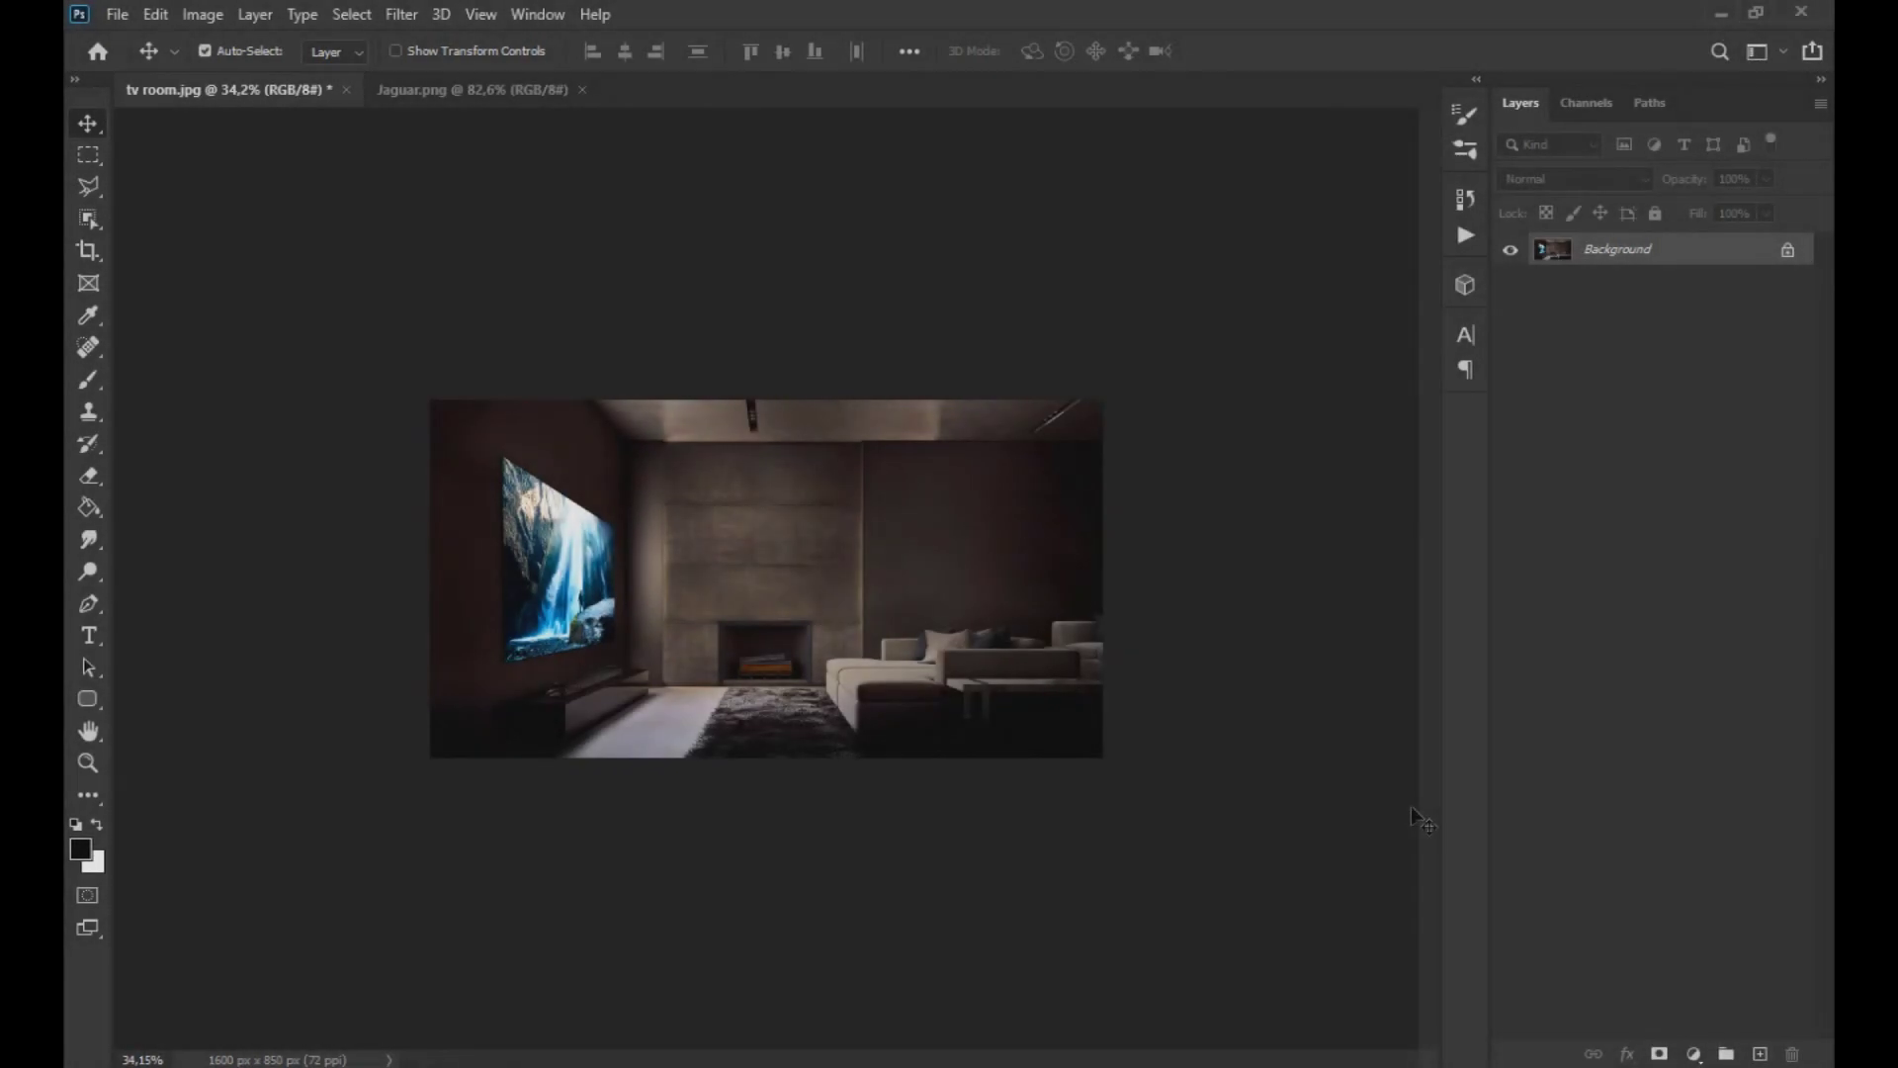
Step: Add a new layer and outline the TV screen with a polygonal selection
click(1761, 1055)
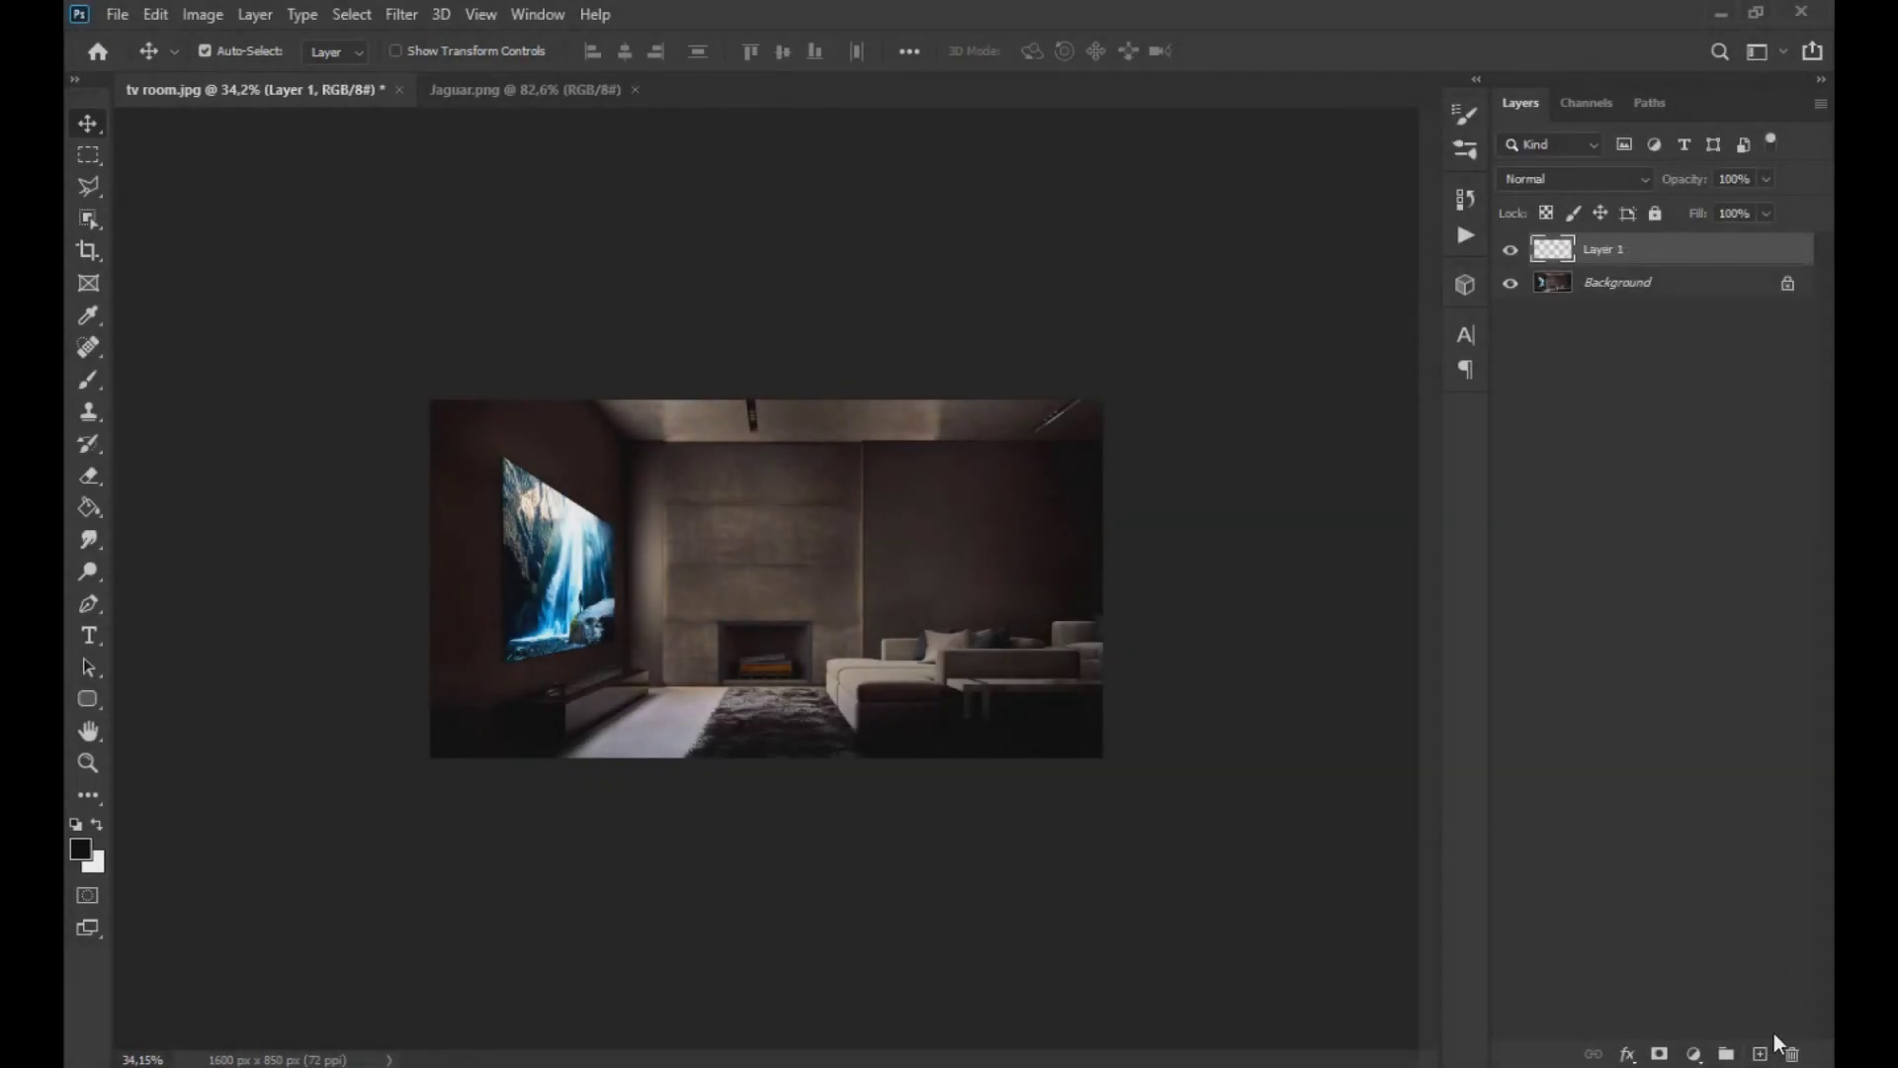
scroll(475, 563, up, 6)
click(90, 188)
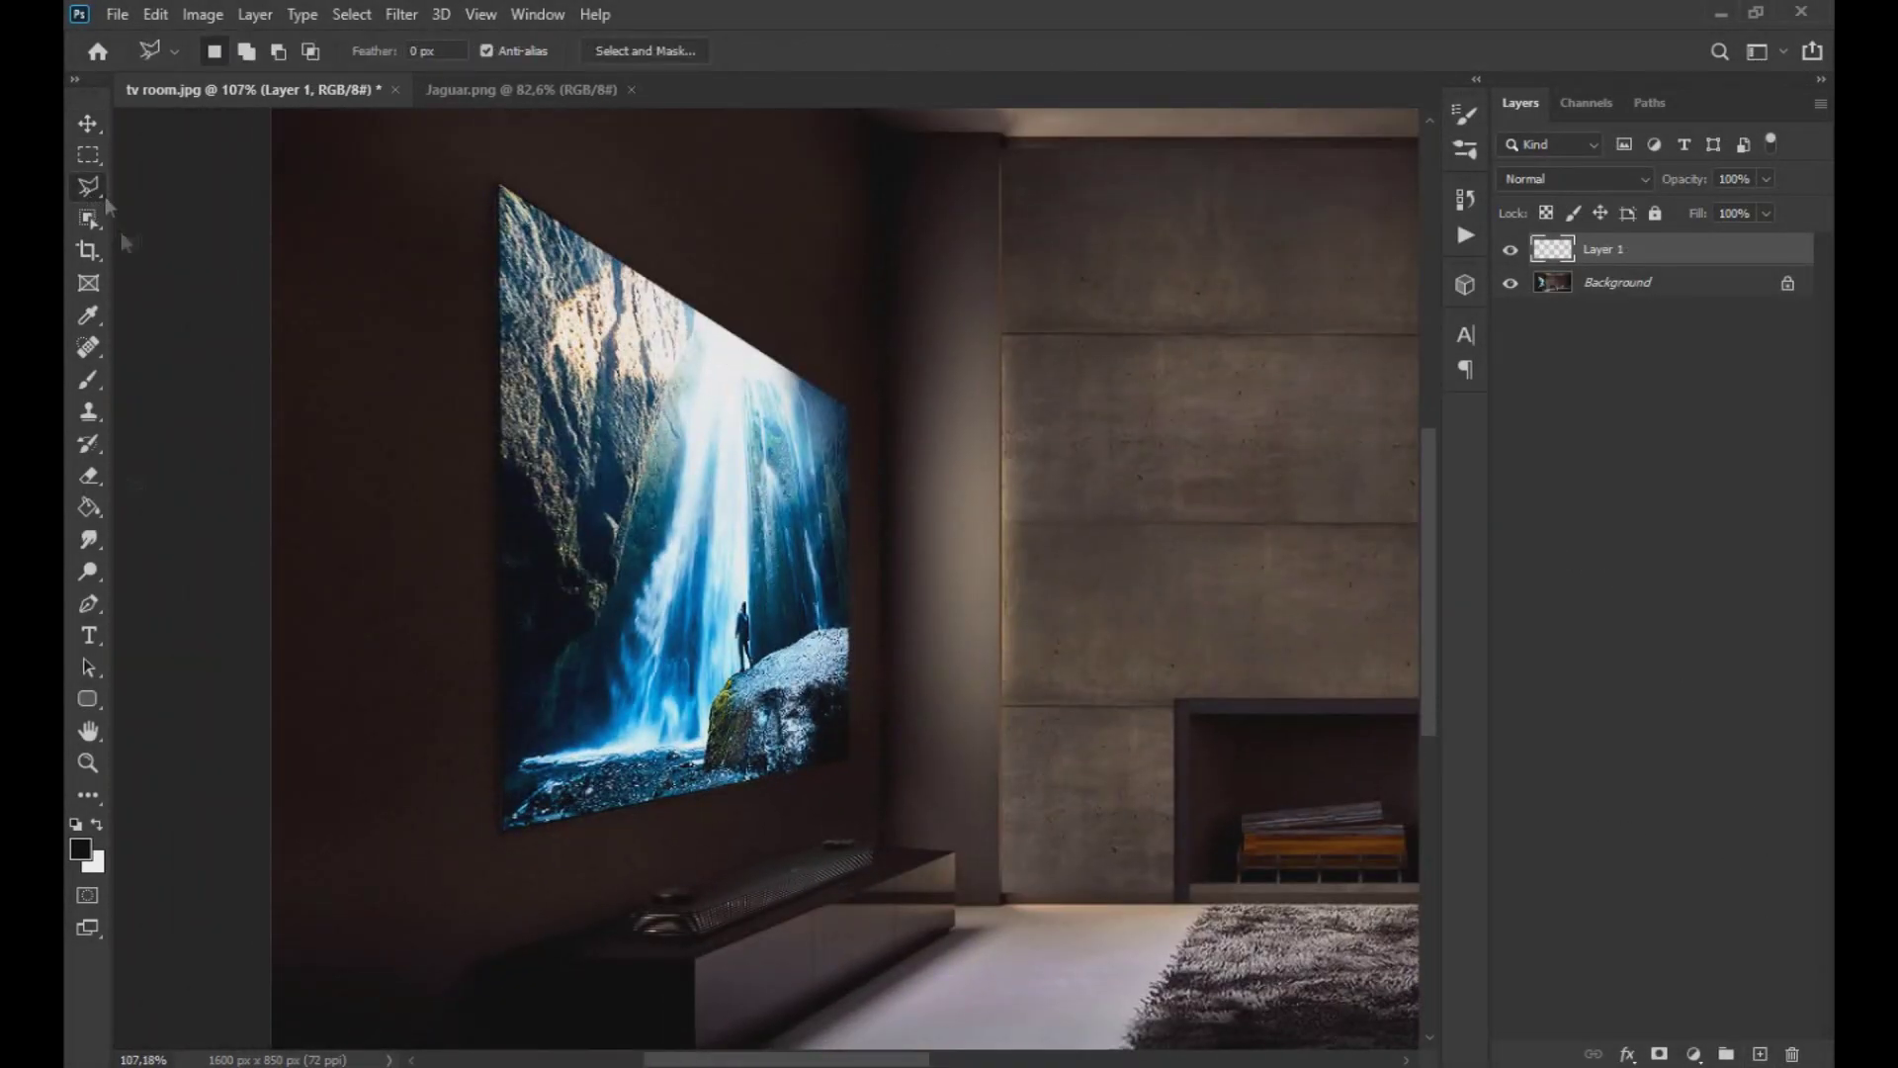
click(848, 402)
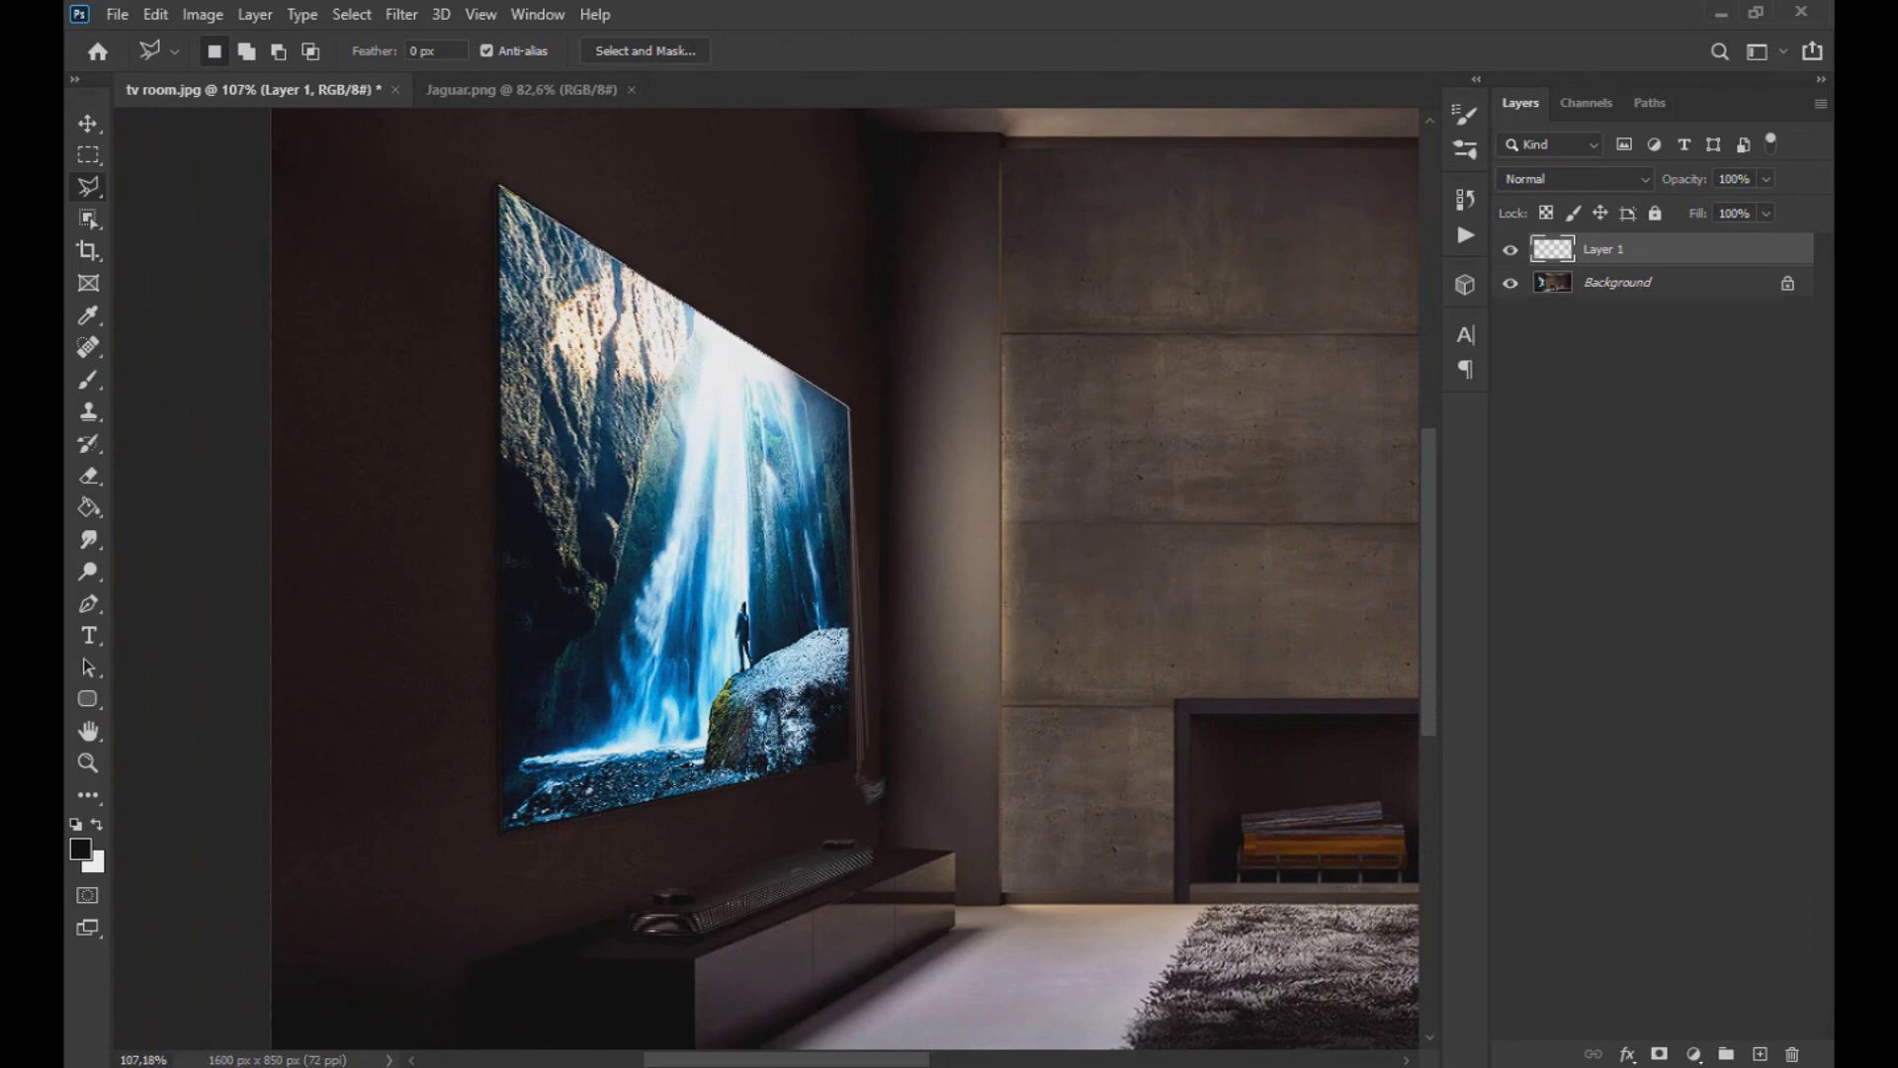
click(849, 757)
click(505, 835)
click(502, 186)
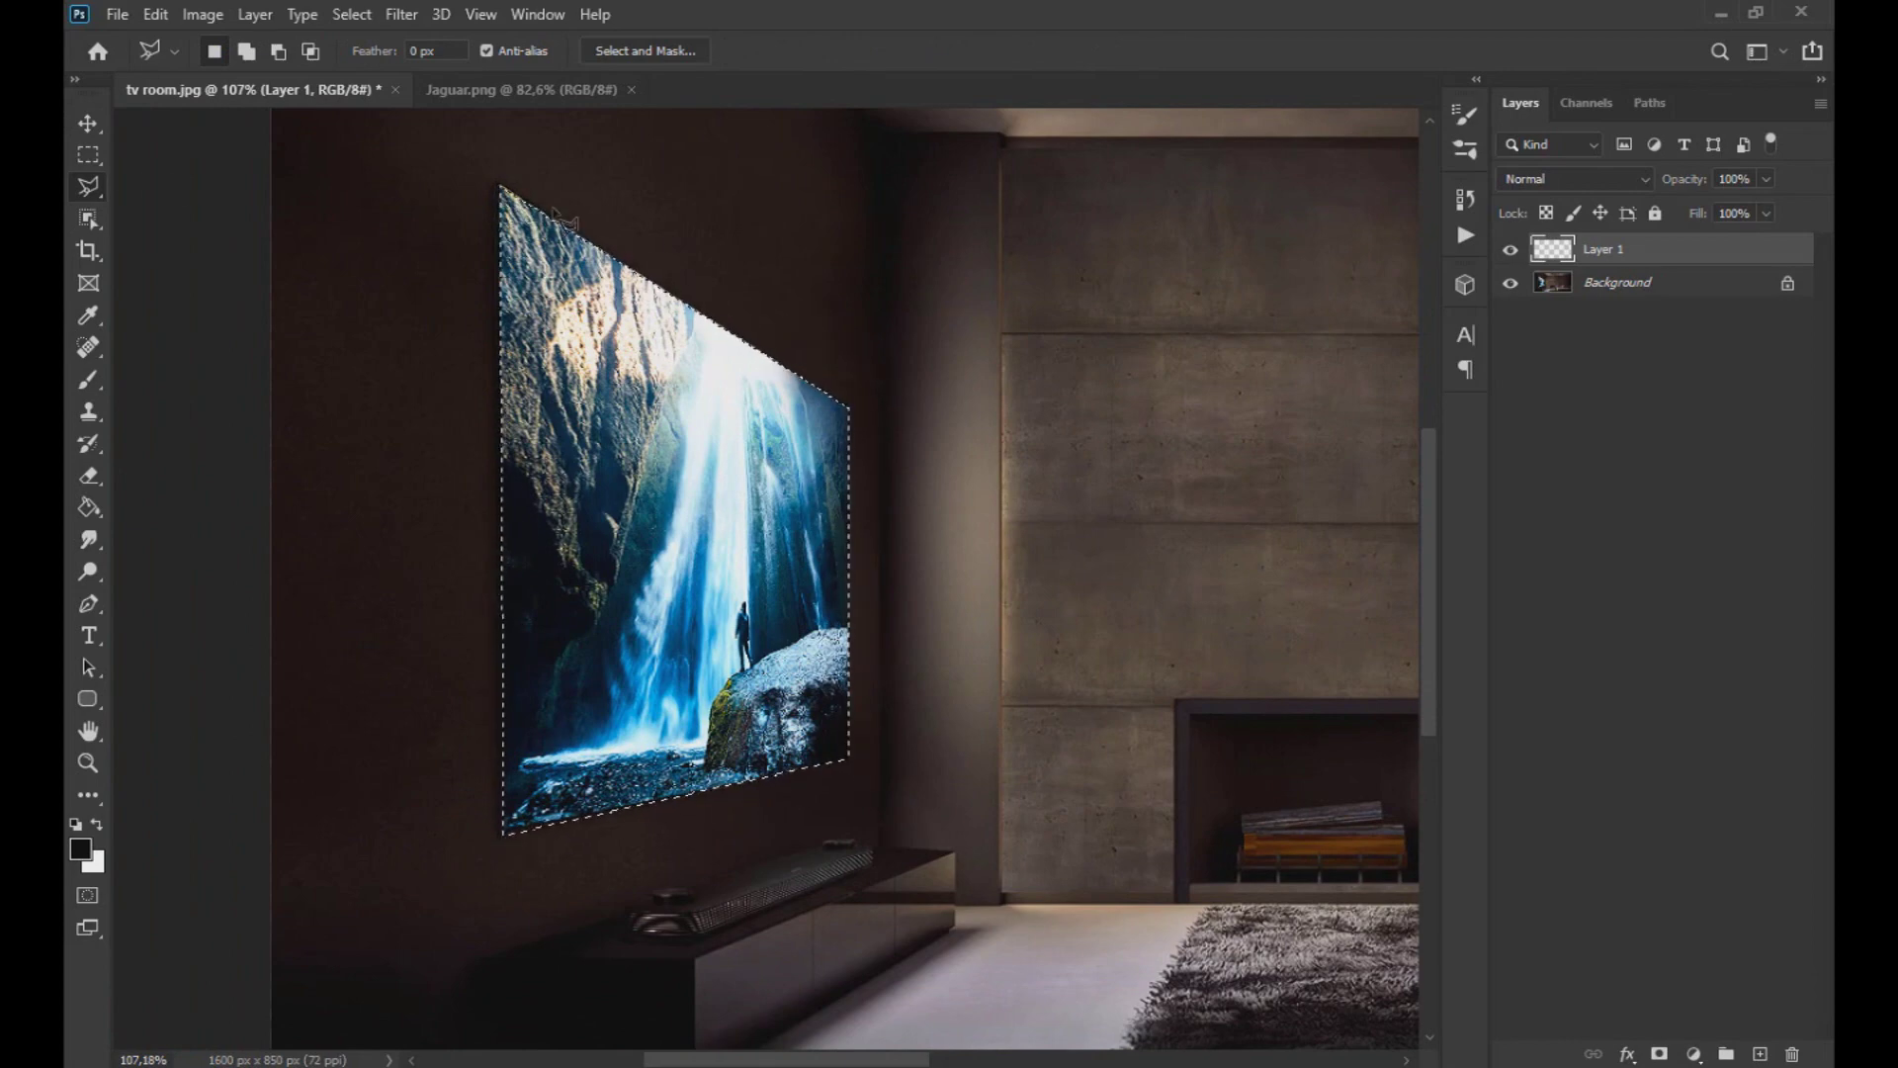
Step: Fill the TV selection with white, deselect, and switch to the jaguar document
key(v)
scroll(864, 685, down, 3)
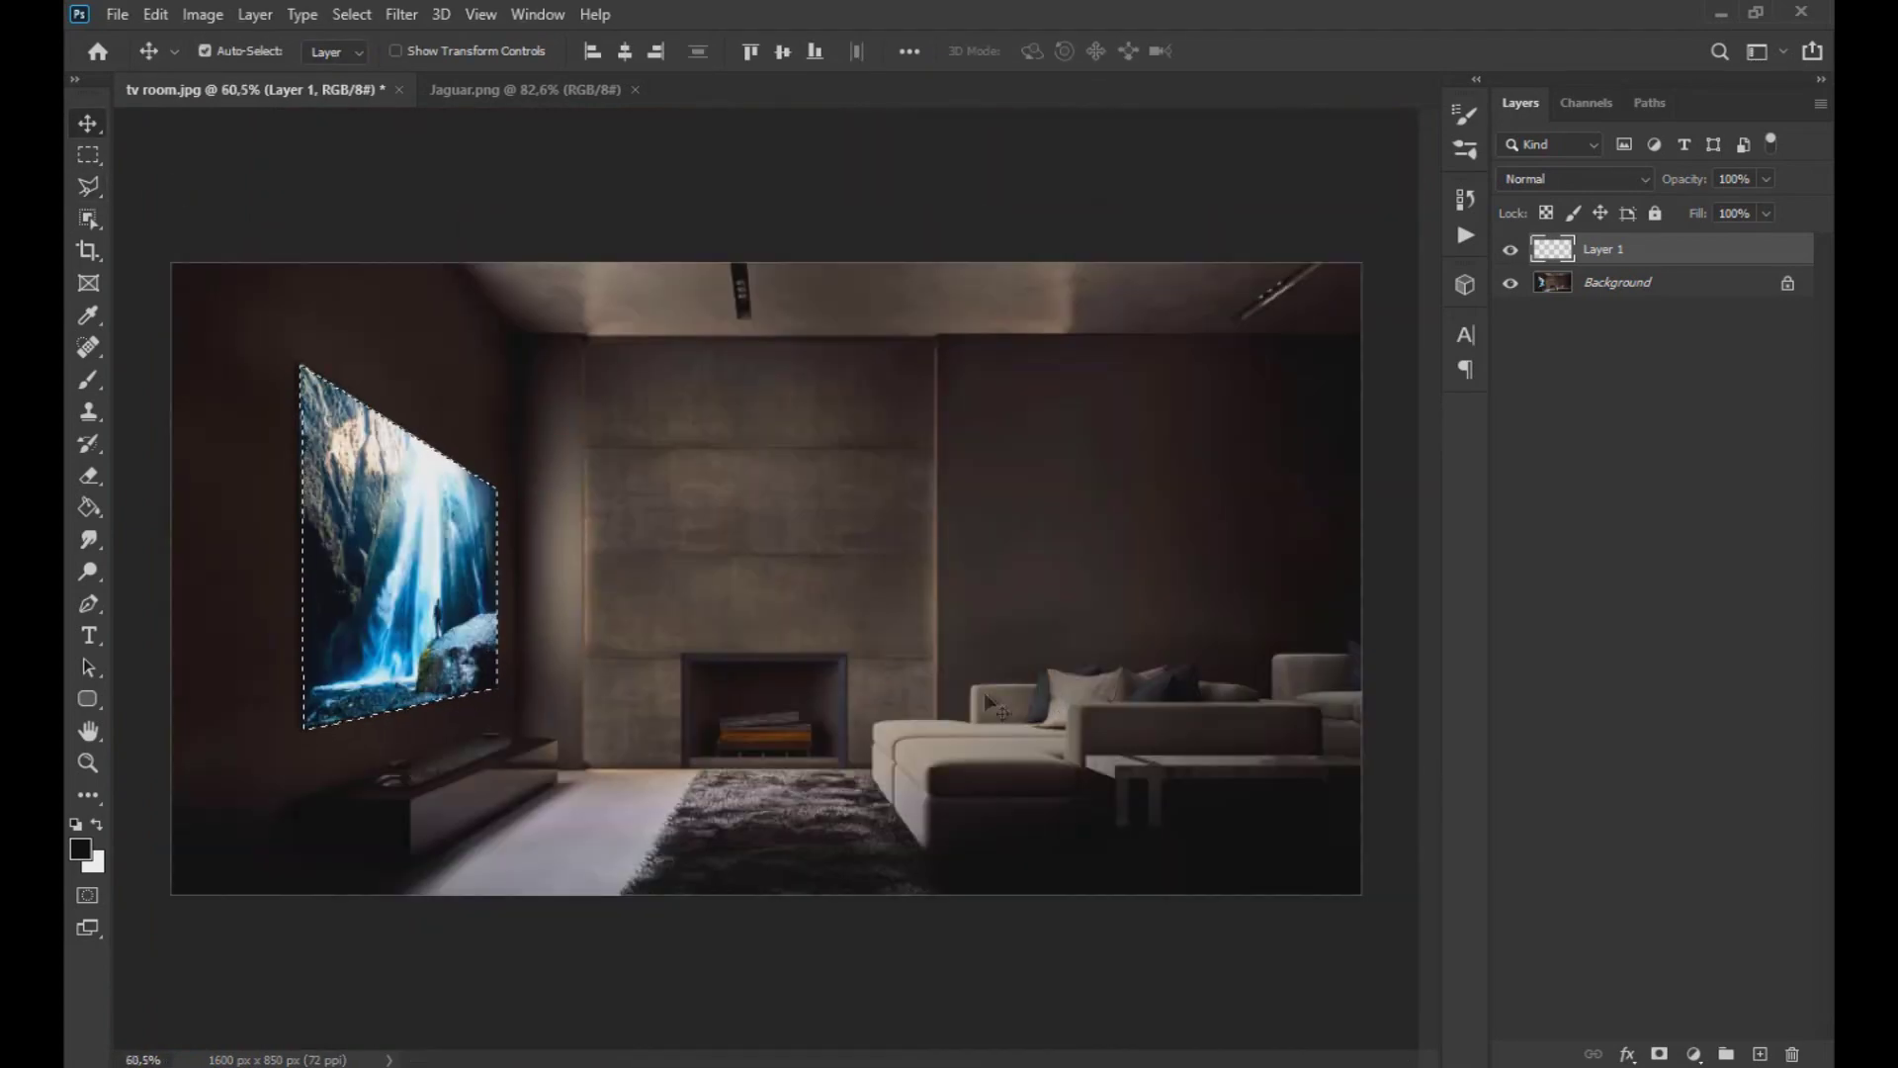
key(g)
key(x)
click(412, 644)
scroll(262, 721, up, 4)
key(ctrl+d)
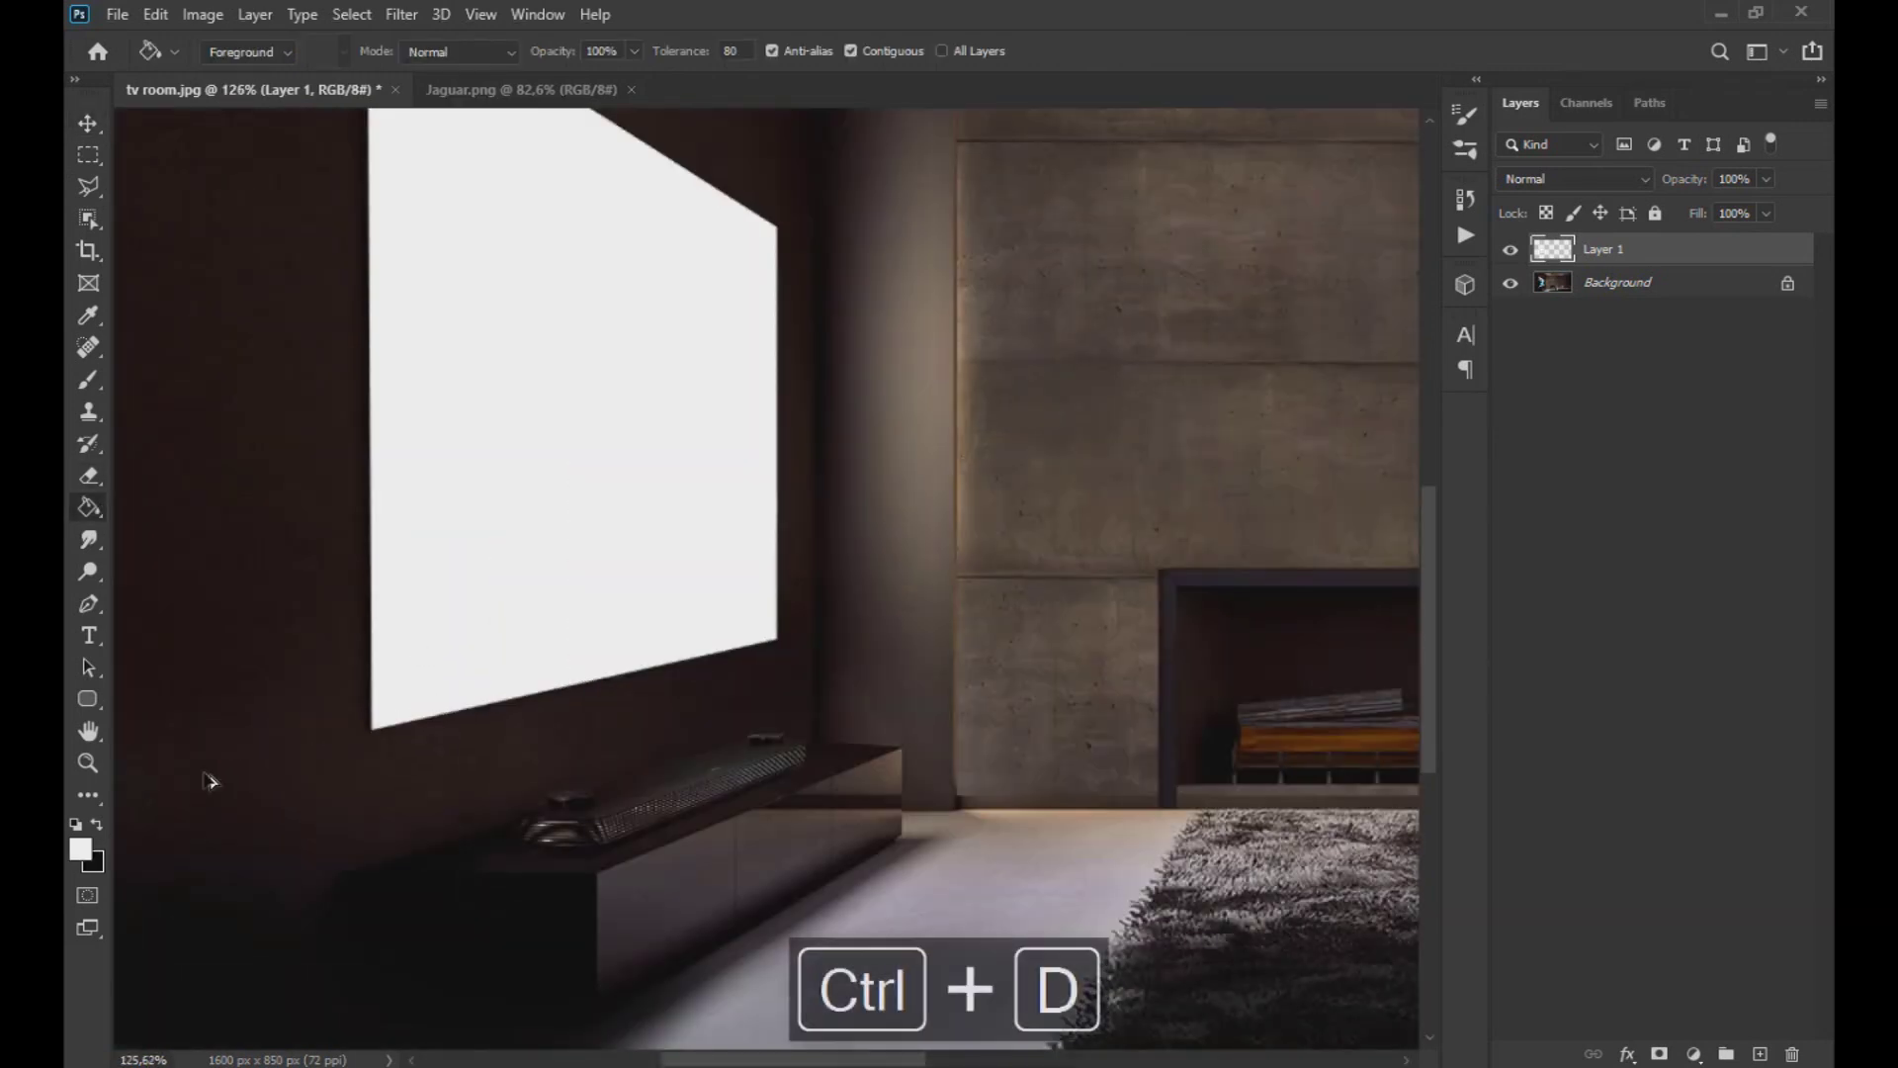
scroll(209, 781, down, 3)
click(88, 124)
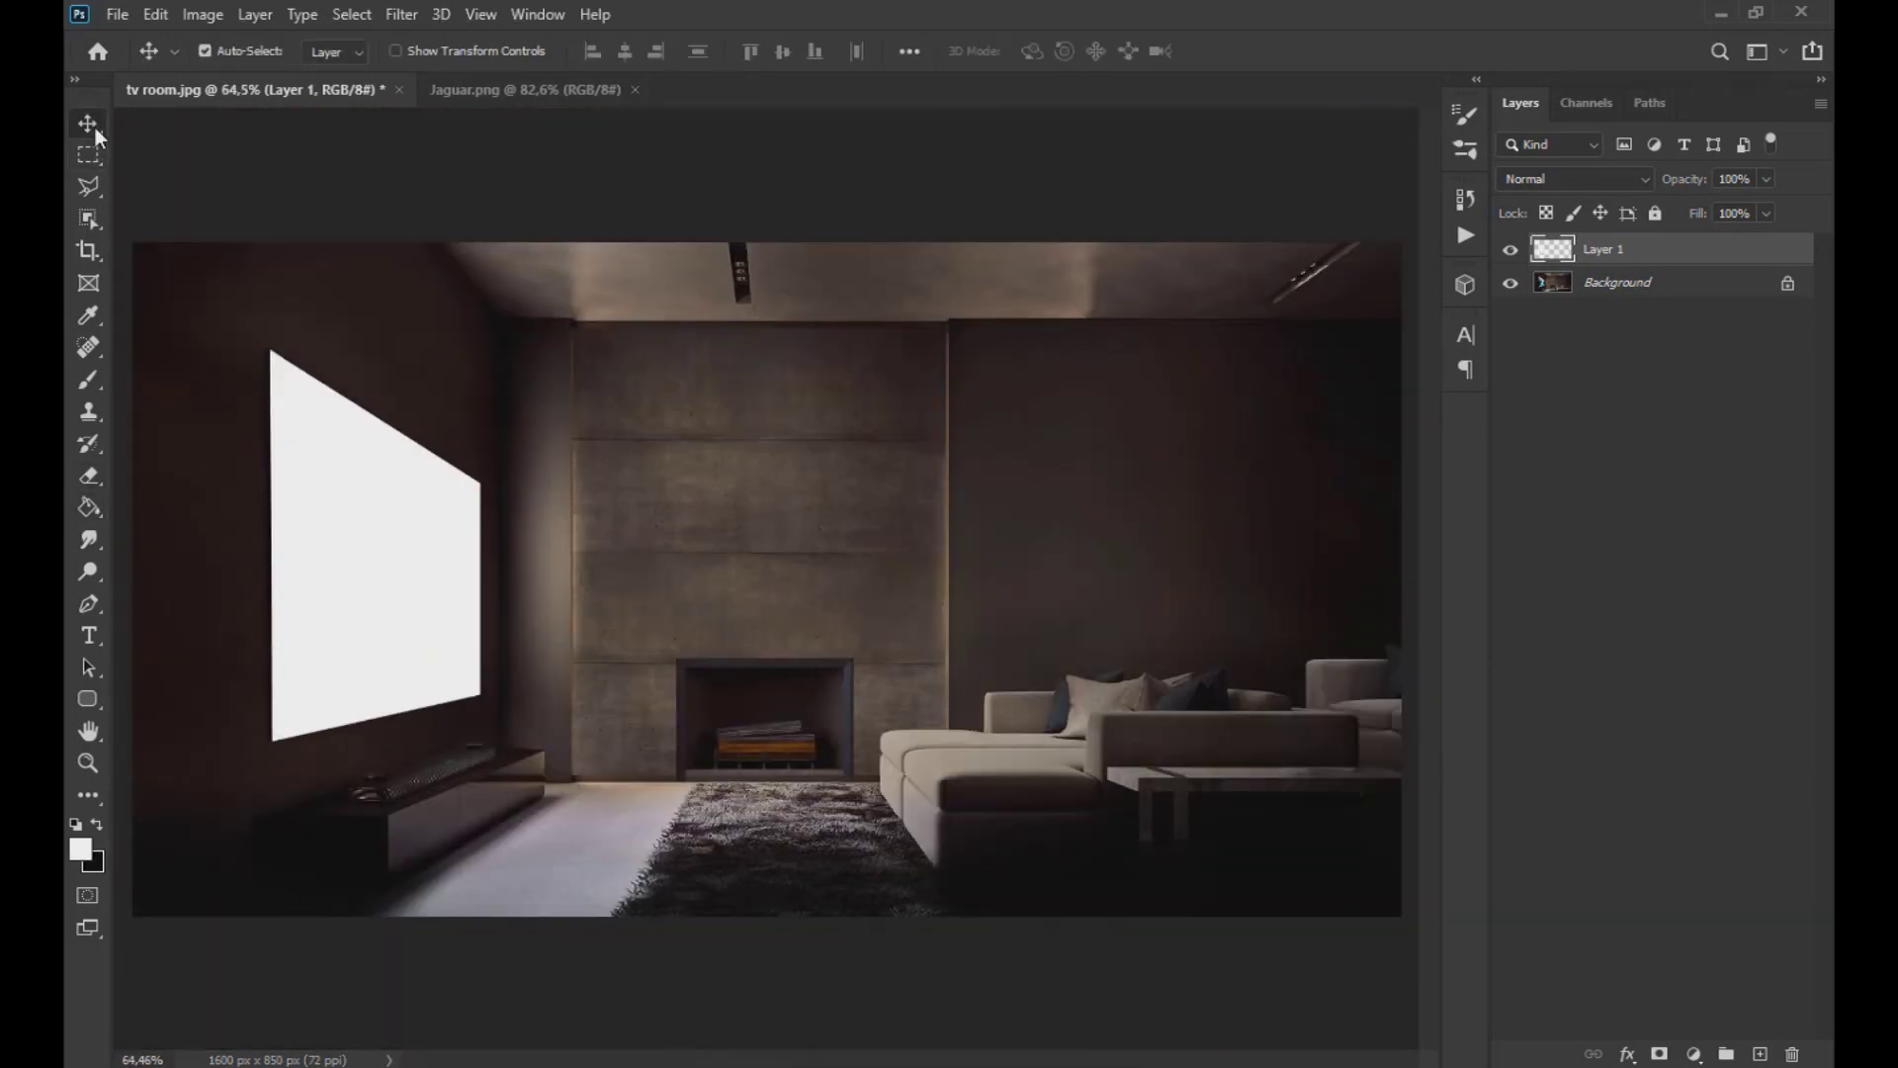
click(509, 89)
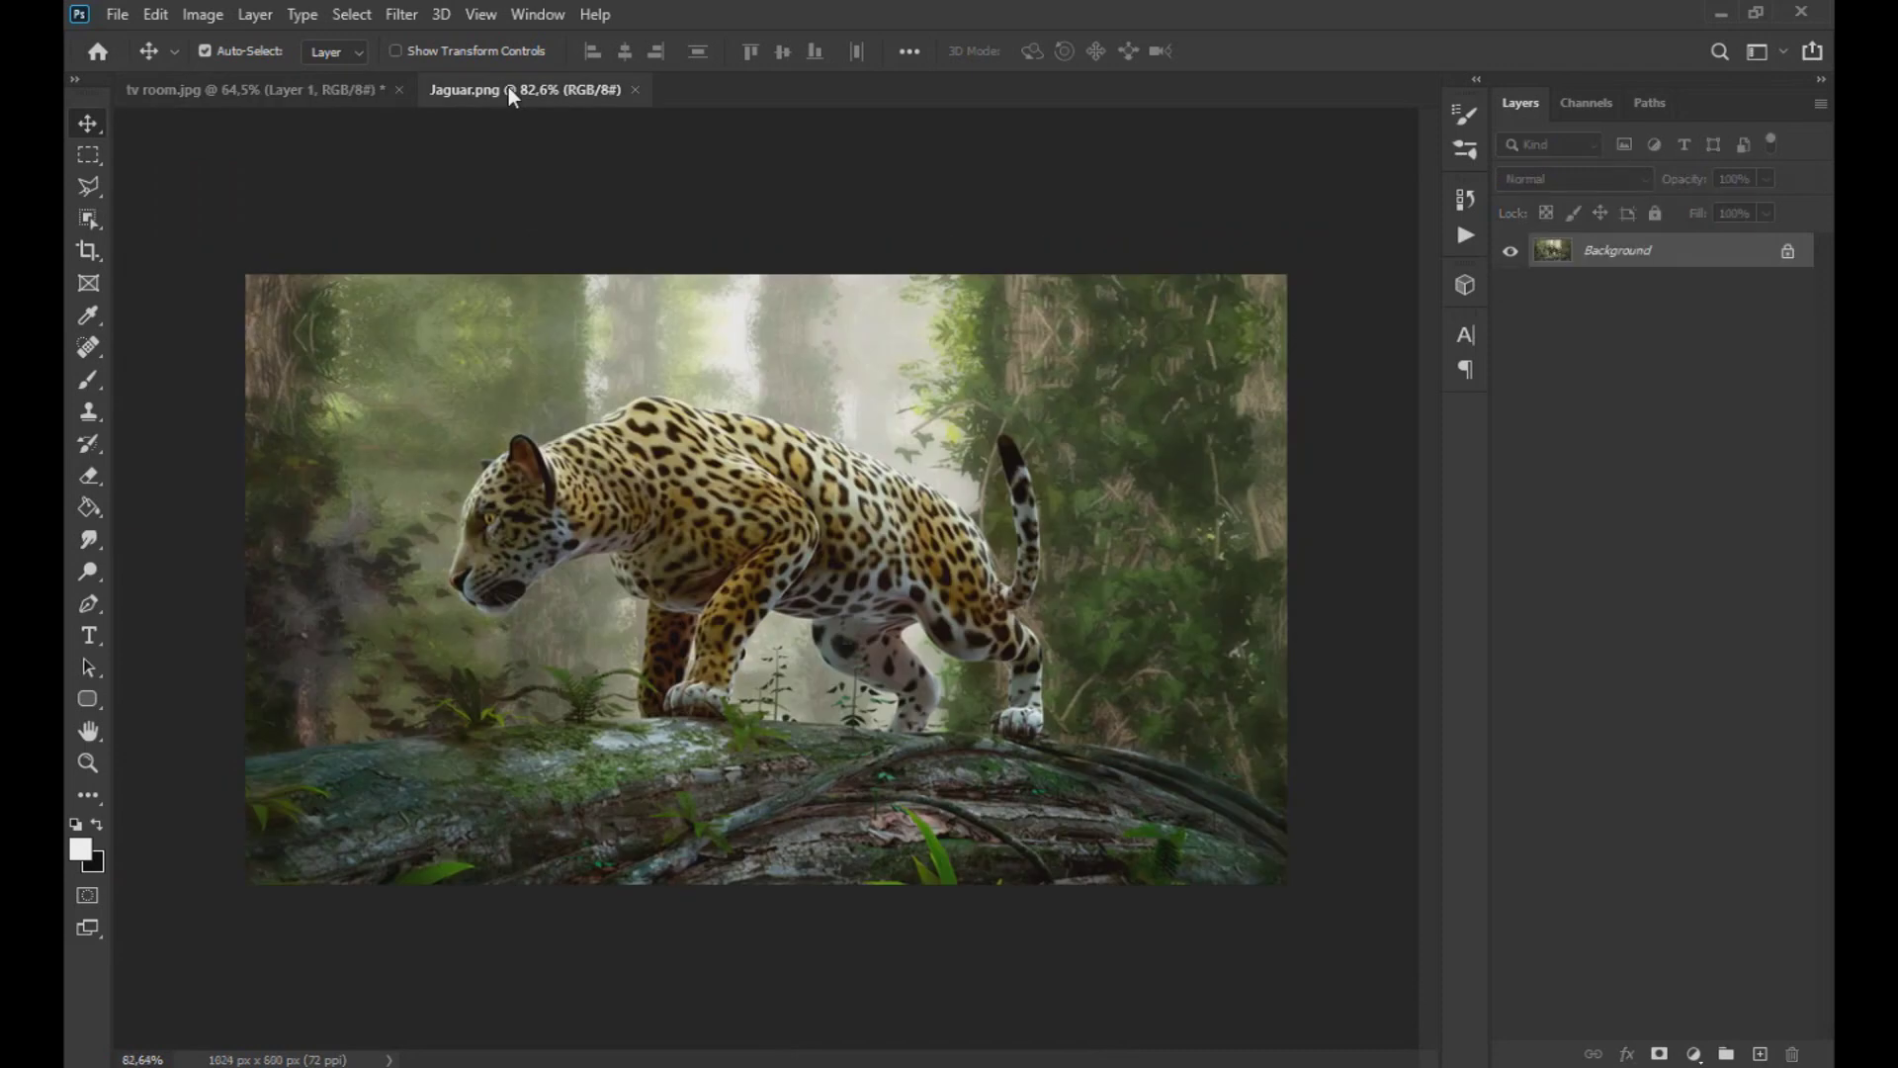
Step: Paste the jaguar into the living-room document and flip it horizontally
click(352, 97)
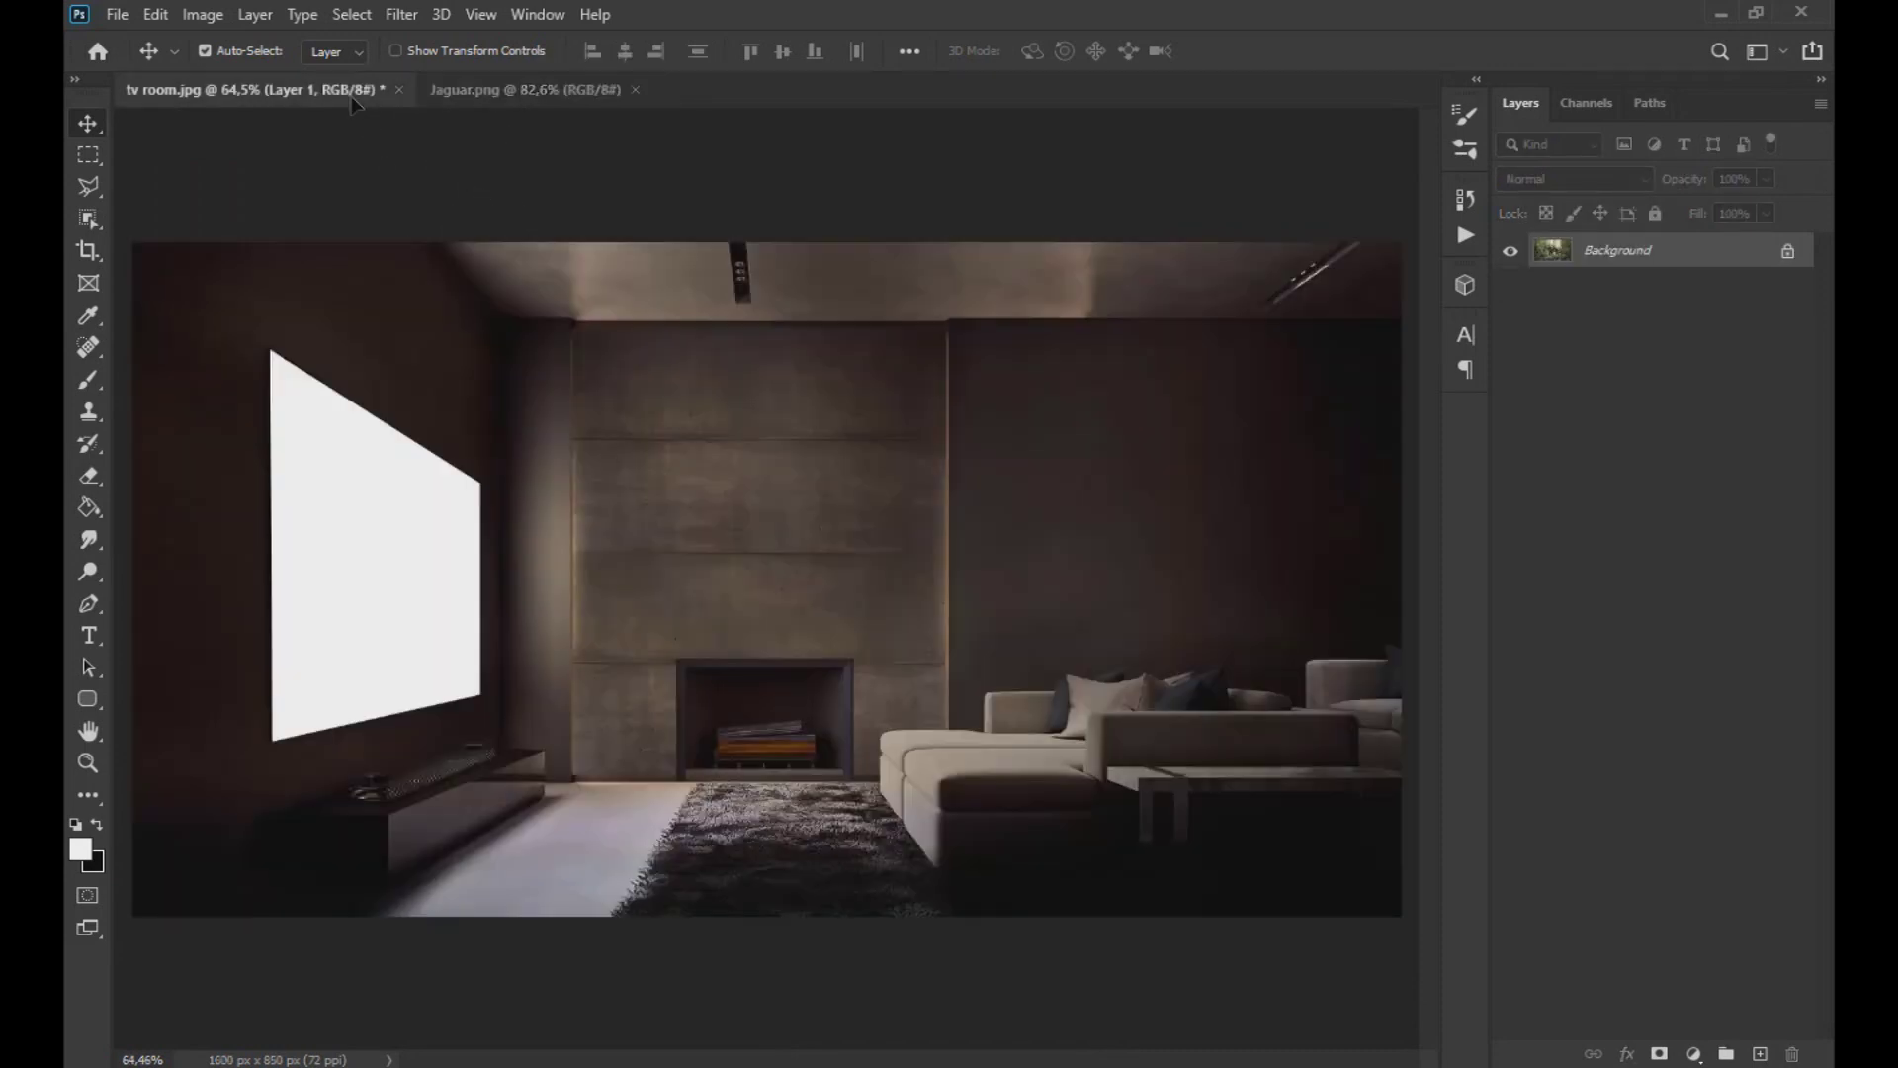
key(ctrl+v)
drag(589, 387, 763, 448)
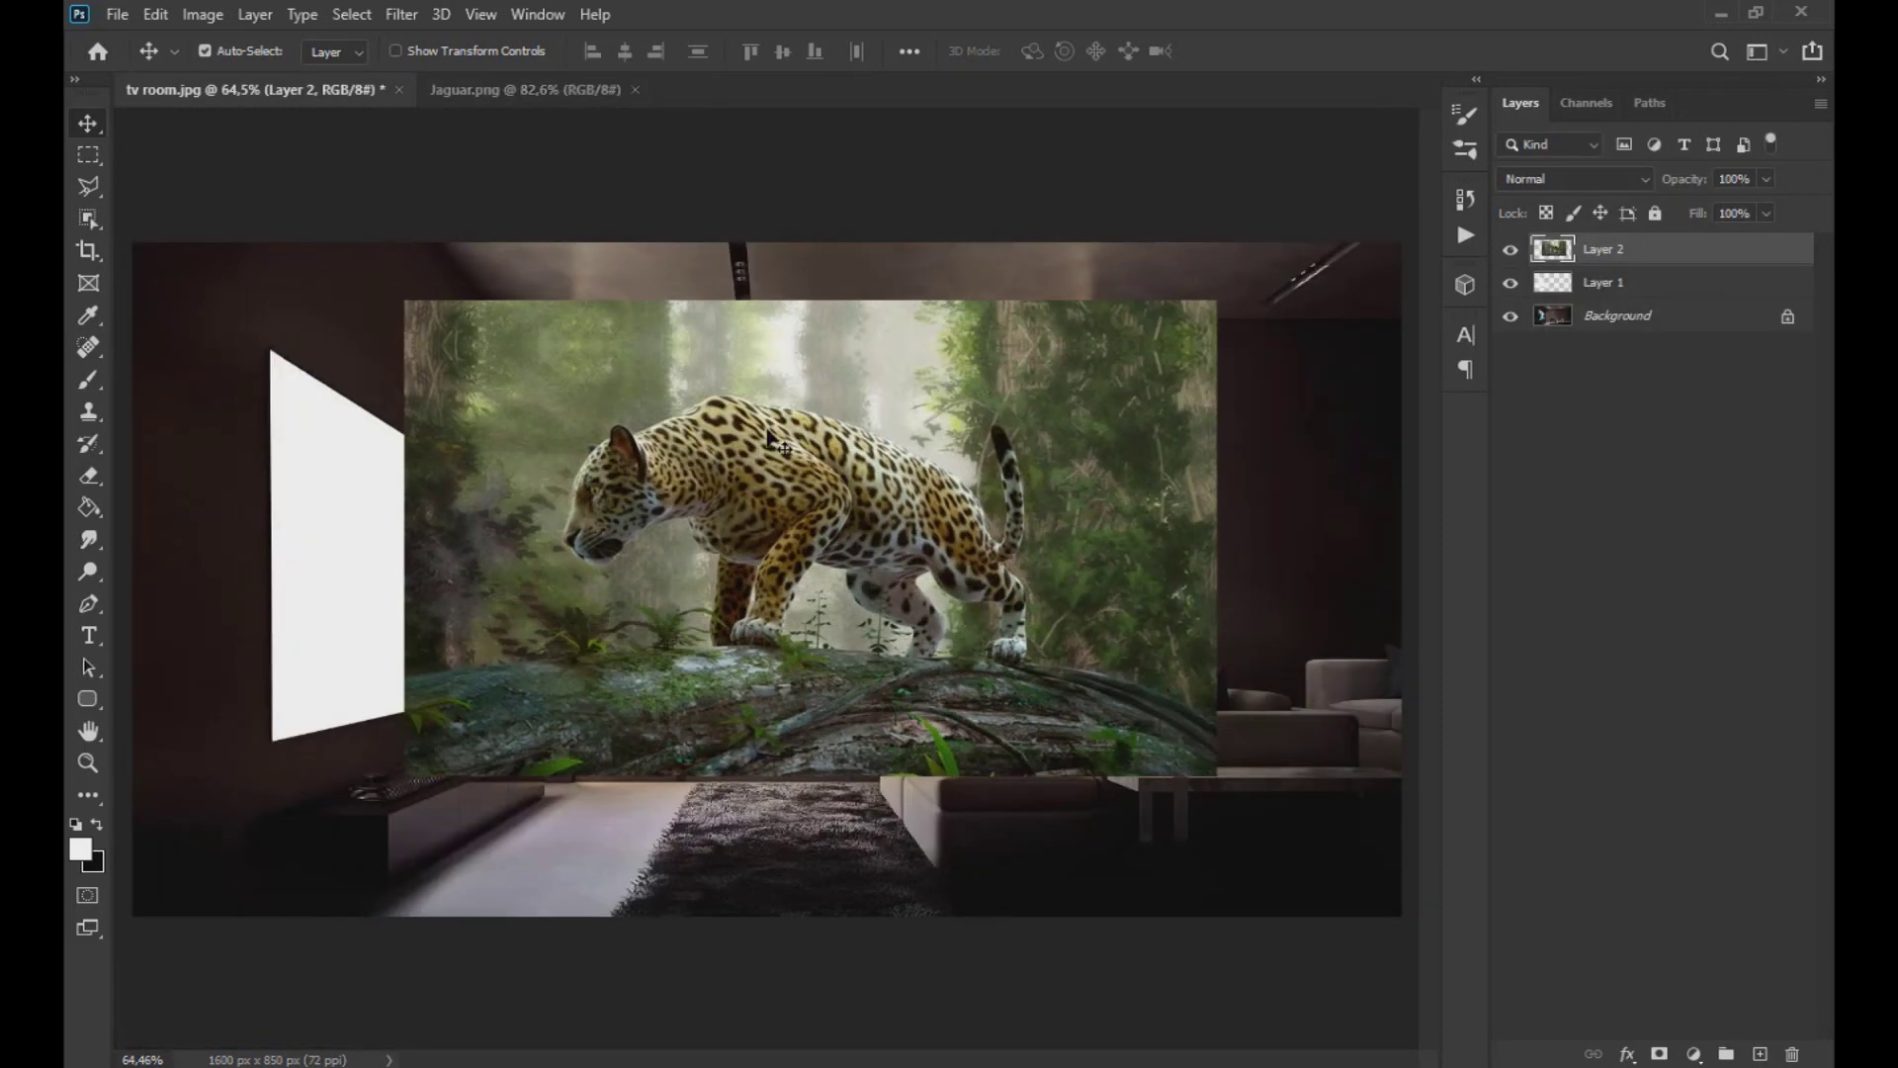
key(ctrl+t)
right_click(762, 428)
click(809, 844)
Step: Shrink and tilt the semi-transparent jaguar over the TV, then restore 100% opacity
drag(809, 713, 628, 752)
click(1764, 178)
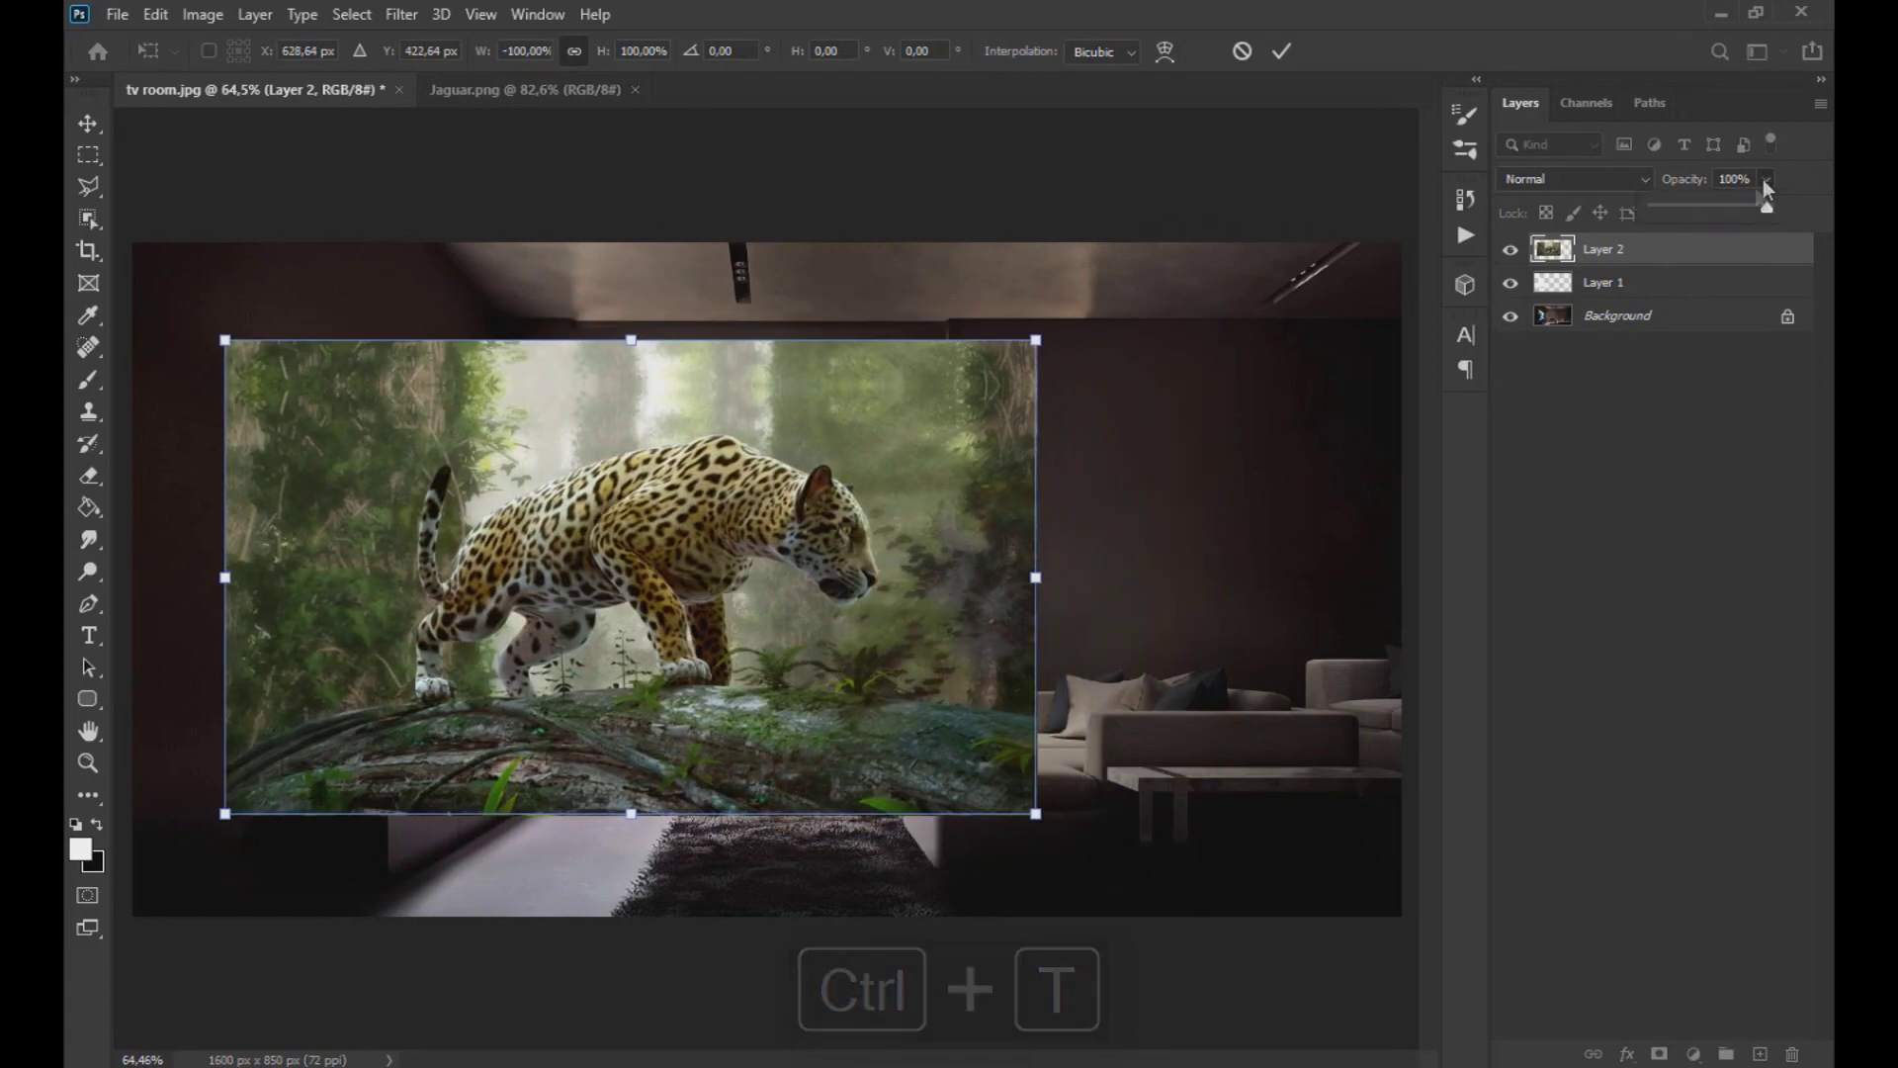
drag(1765, 187, 1716, 205)
drag(677, 584, 444, 600)
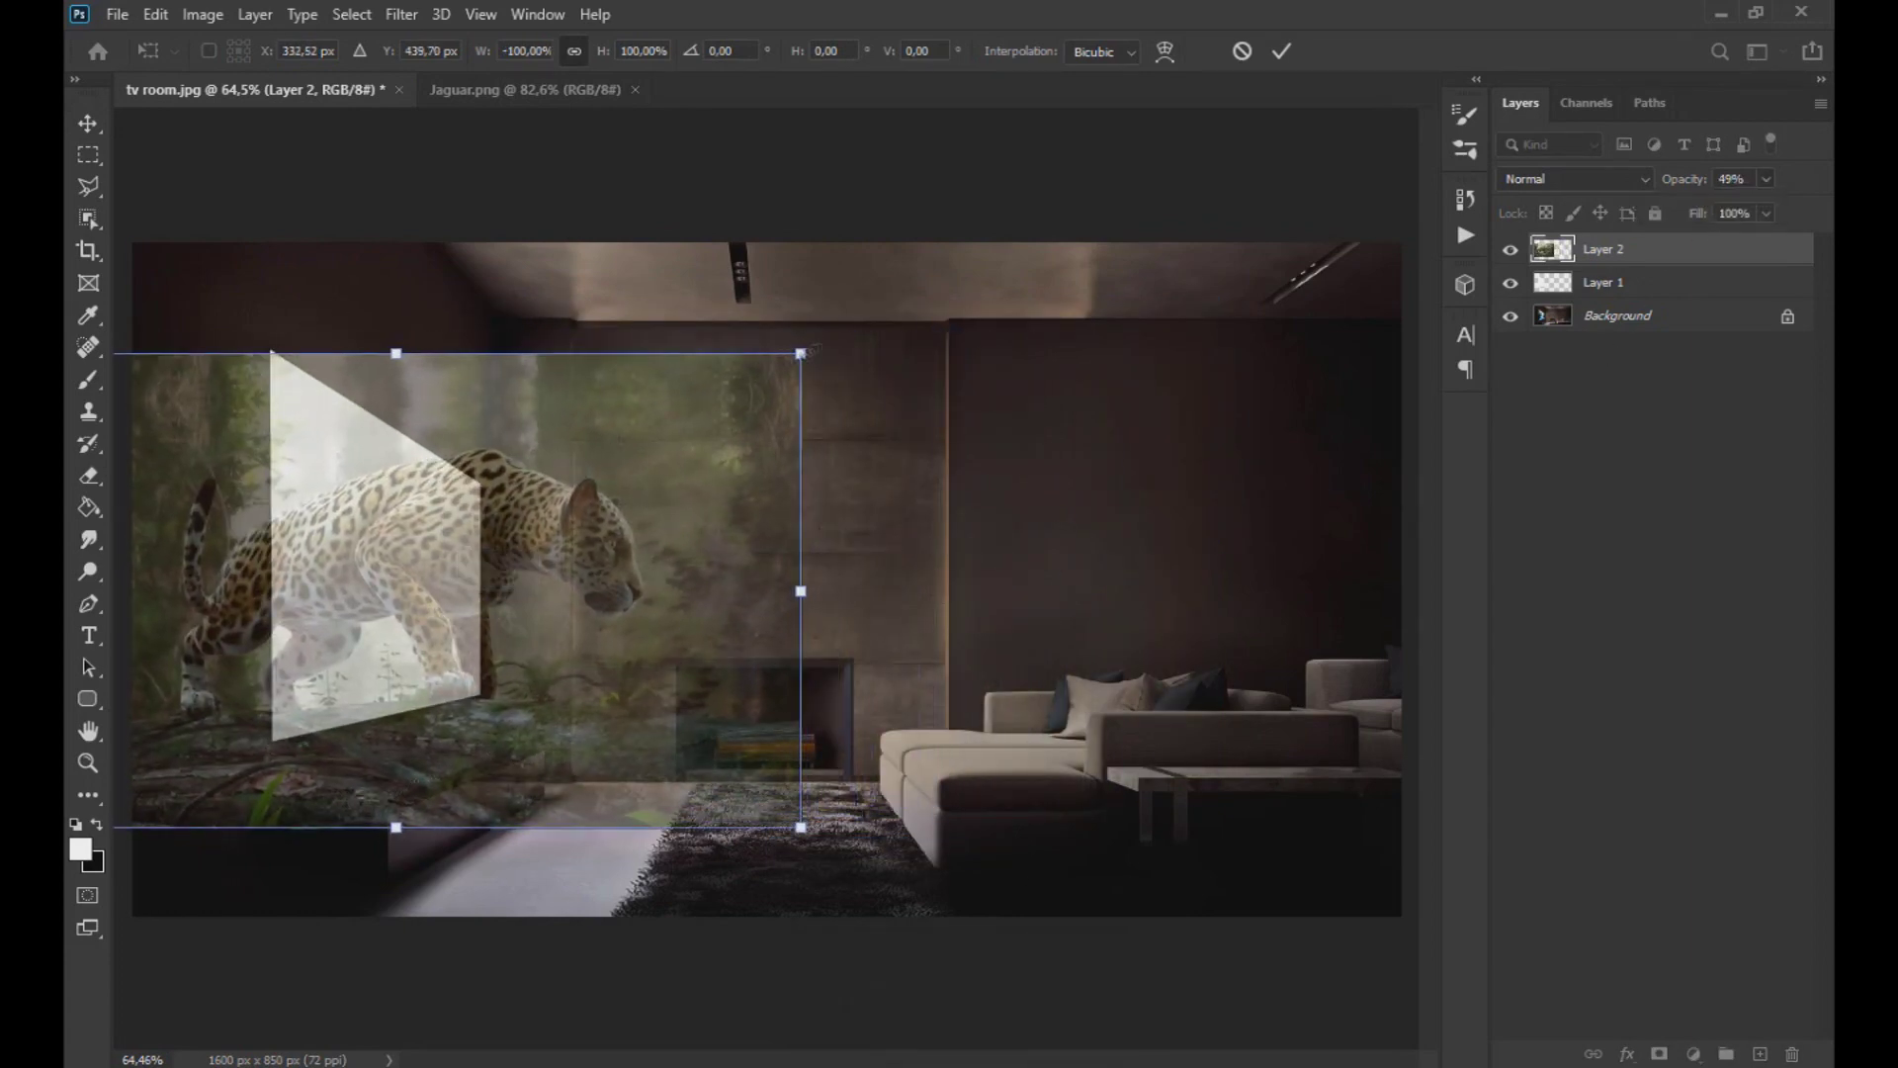
drag(801, 827, 746, 767)
drag(625, 450, 637, 417)
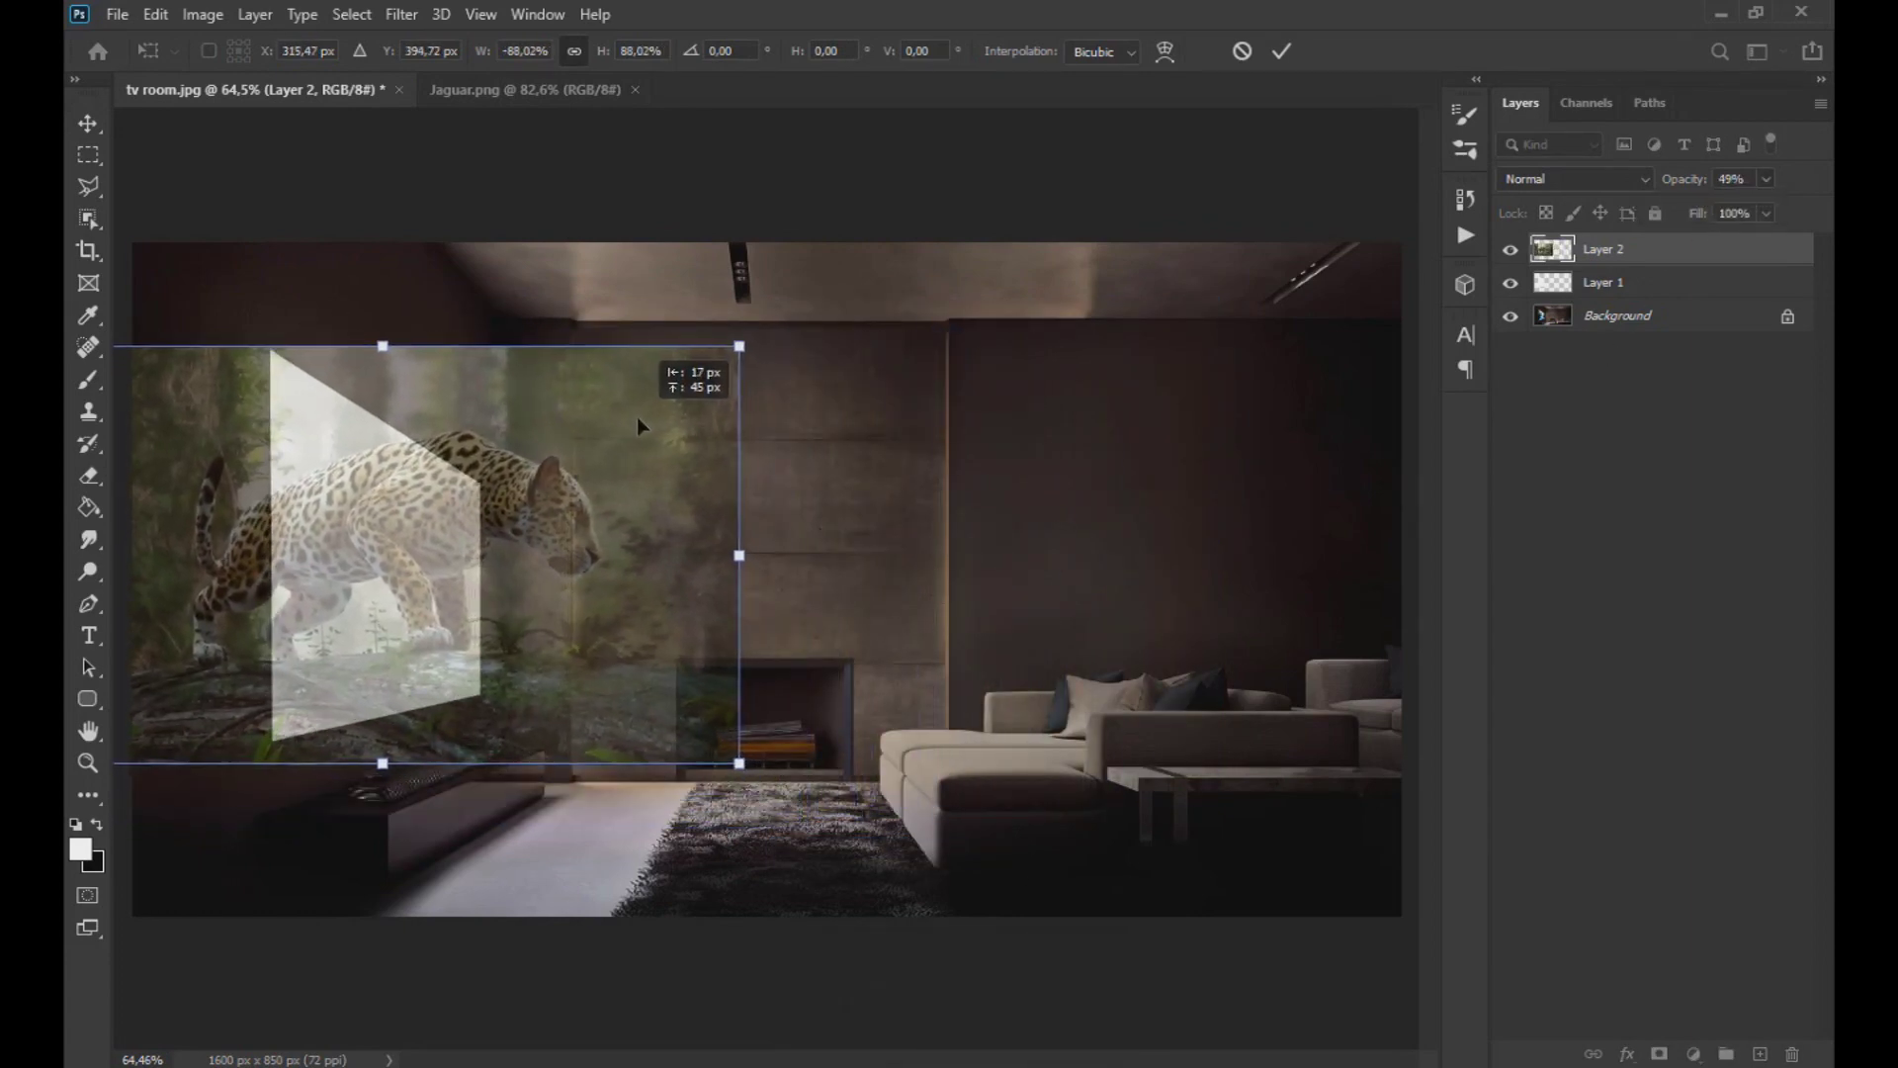
mouse_move(777, 341)
mouse_down()
mouse_move(798, 403)
mouse_move(750, 410)
mouse_up()
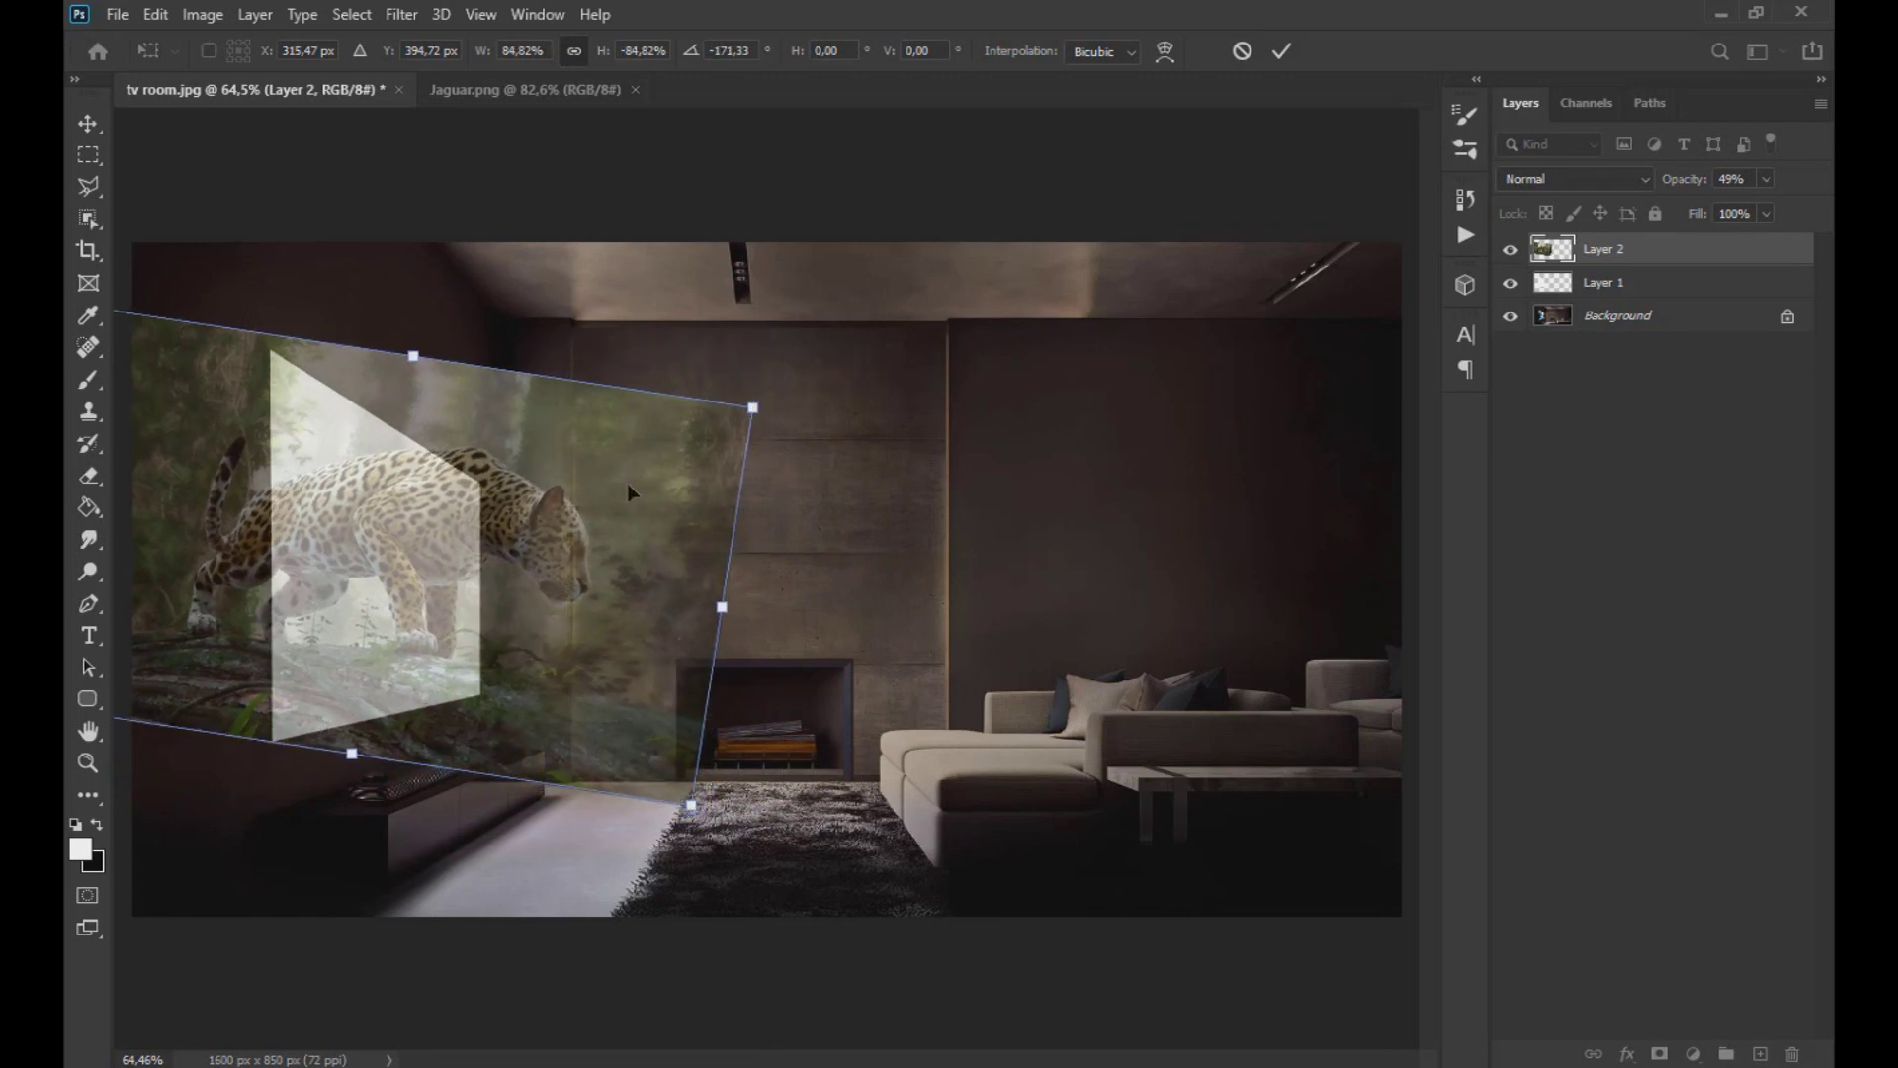
drag(625, 490, 645, 504)
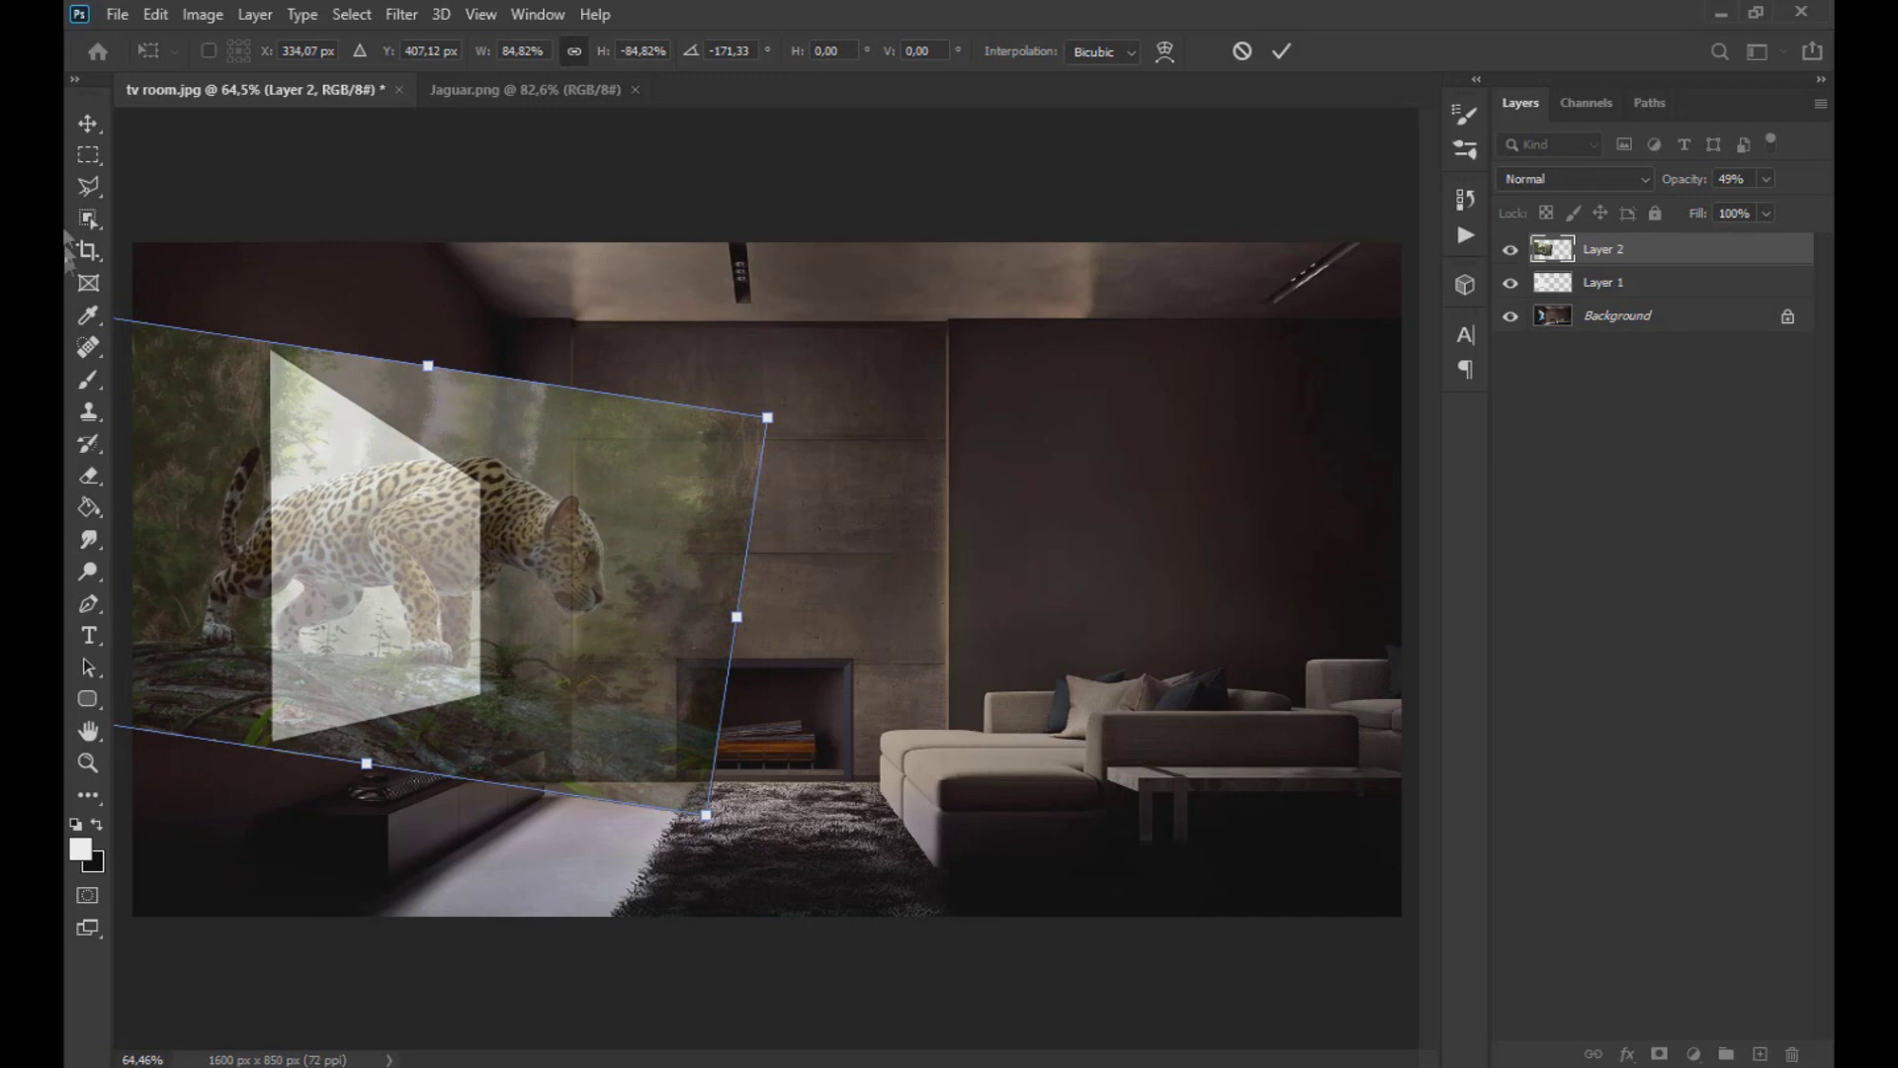
click(92, 123)
drag(1826, 211, 1825, 212)
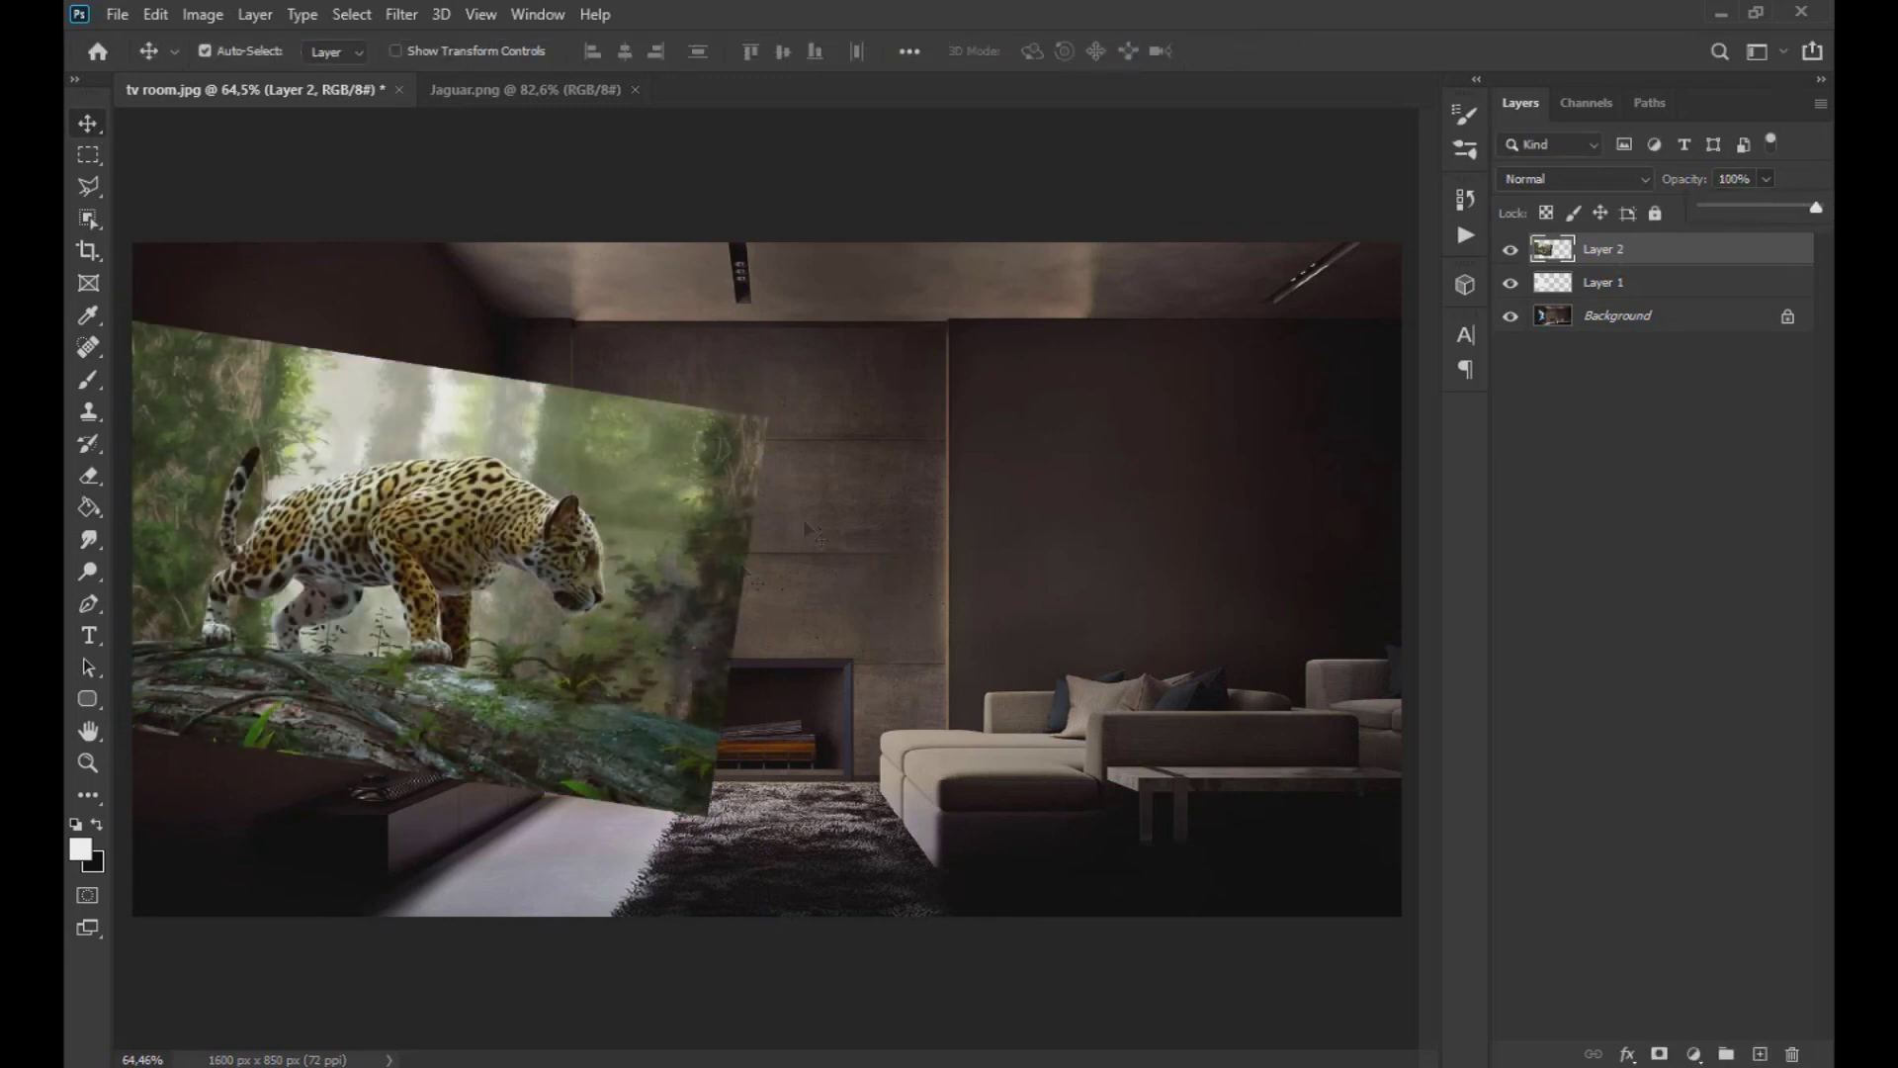
alt+scroll(248, 653, up, 2)
Step: Object-select the jaguar and add a layer mask hiding its forest background
click(91, 218)
key(ctrl+0)
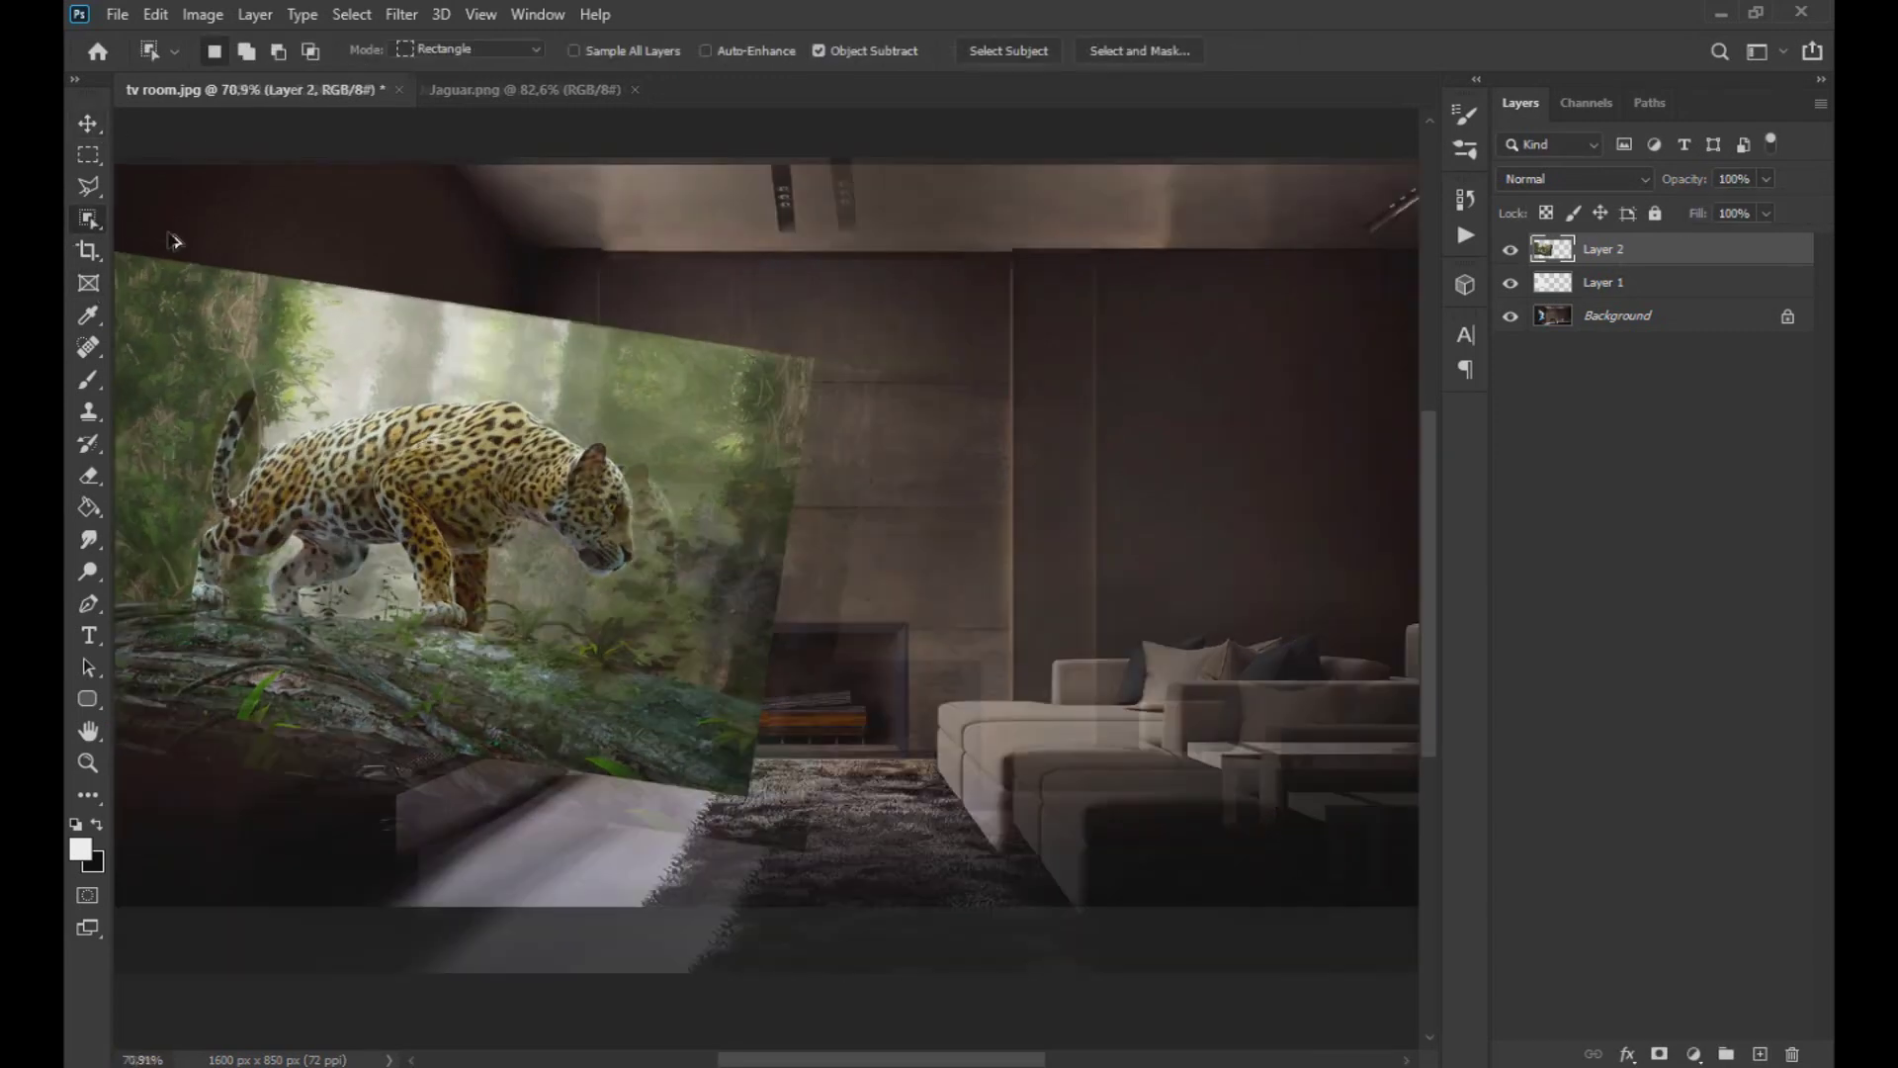
drag(842, 356, 171, 767)
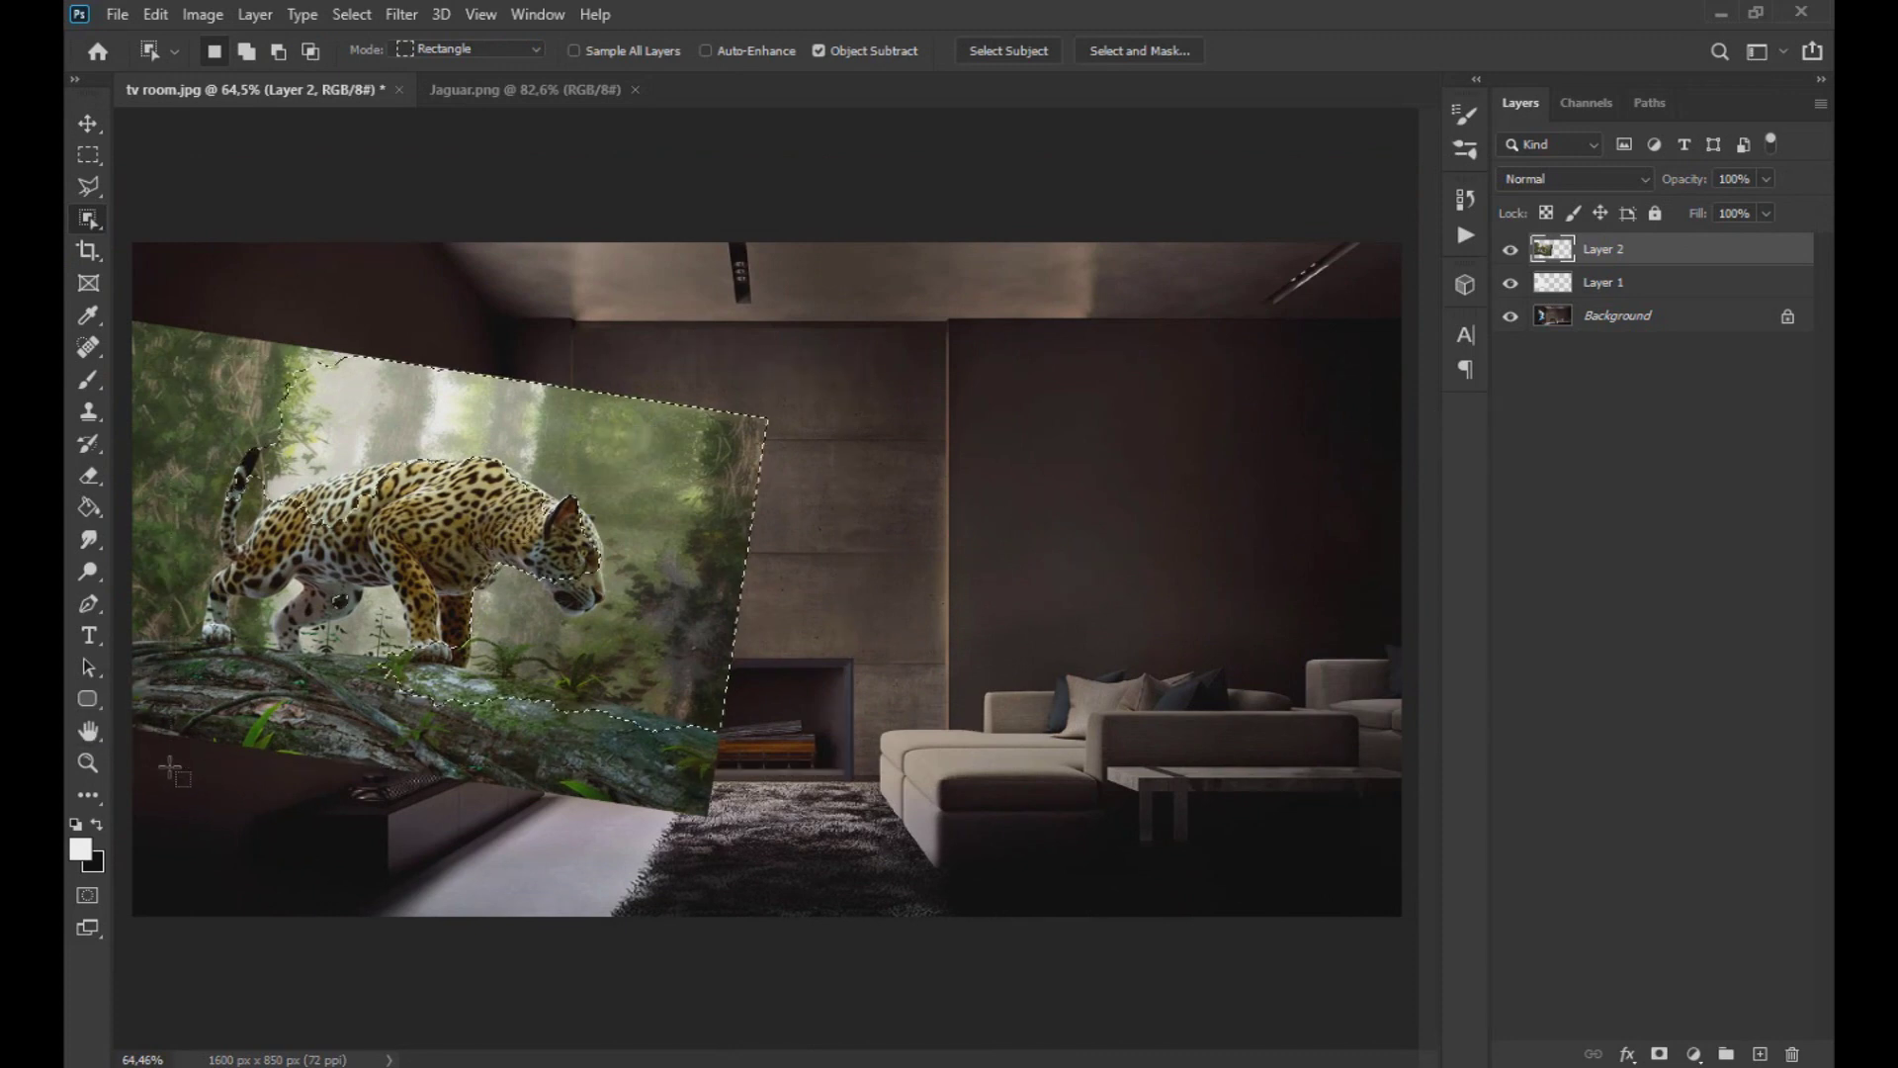
drag(202, 356, 614, 710)
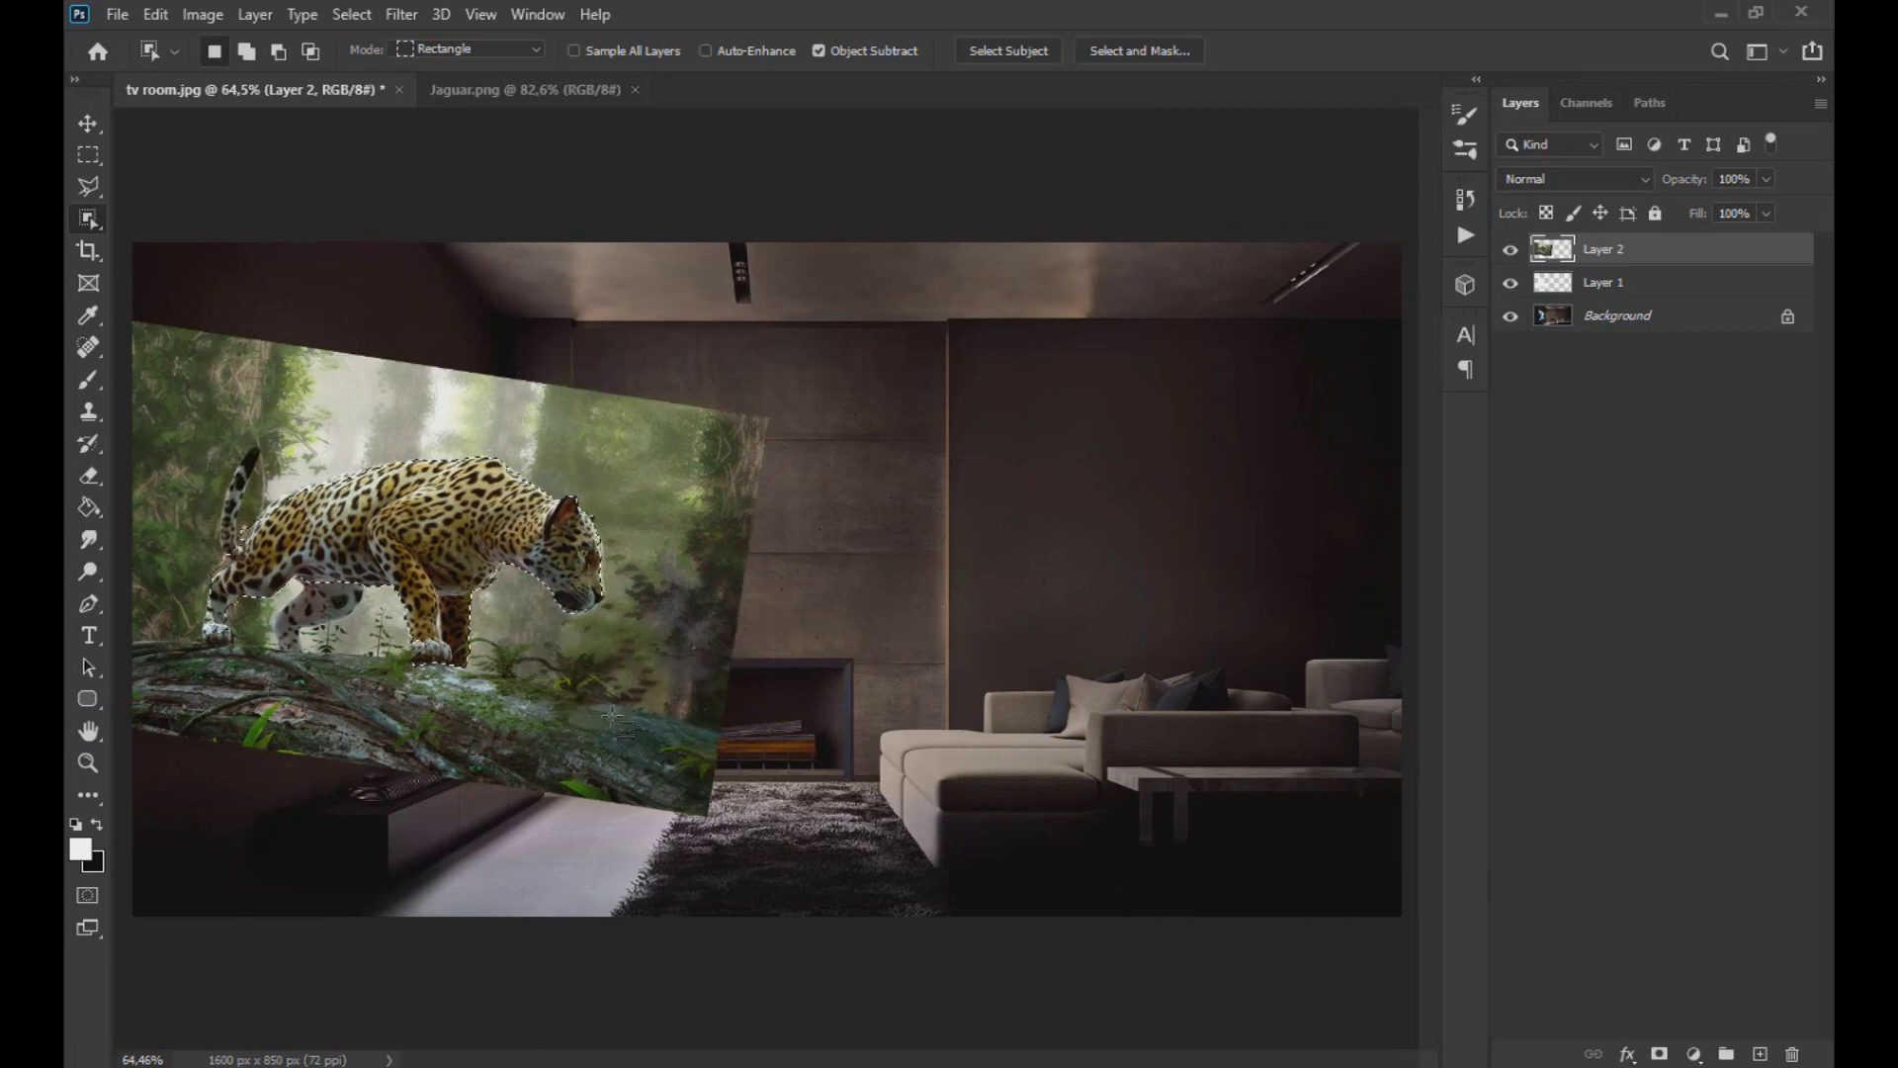
click(1659, 1055)
scroll(289, 694, up, 3)
scroll(315, 690, up, 2)
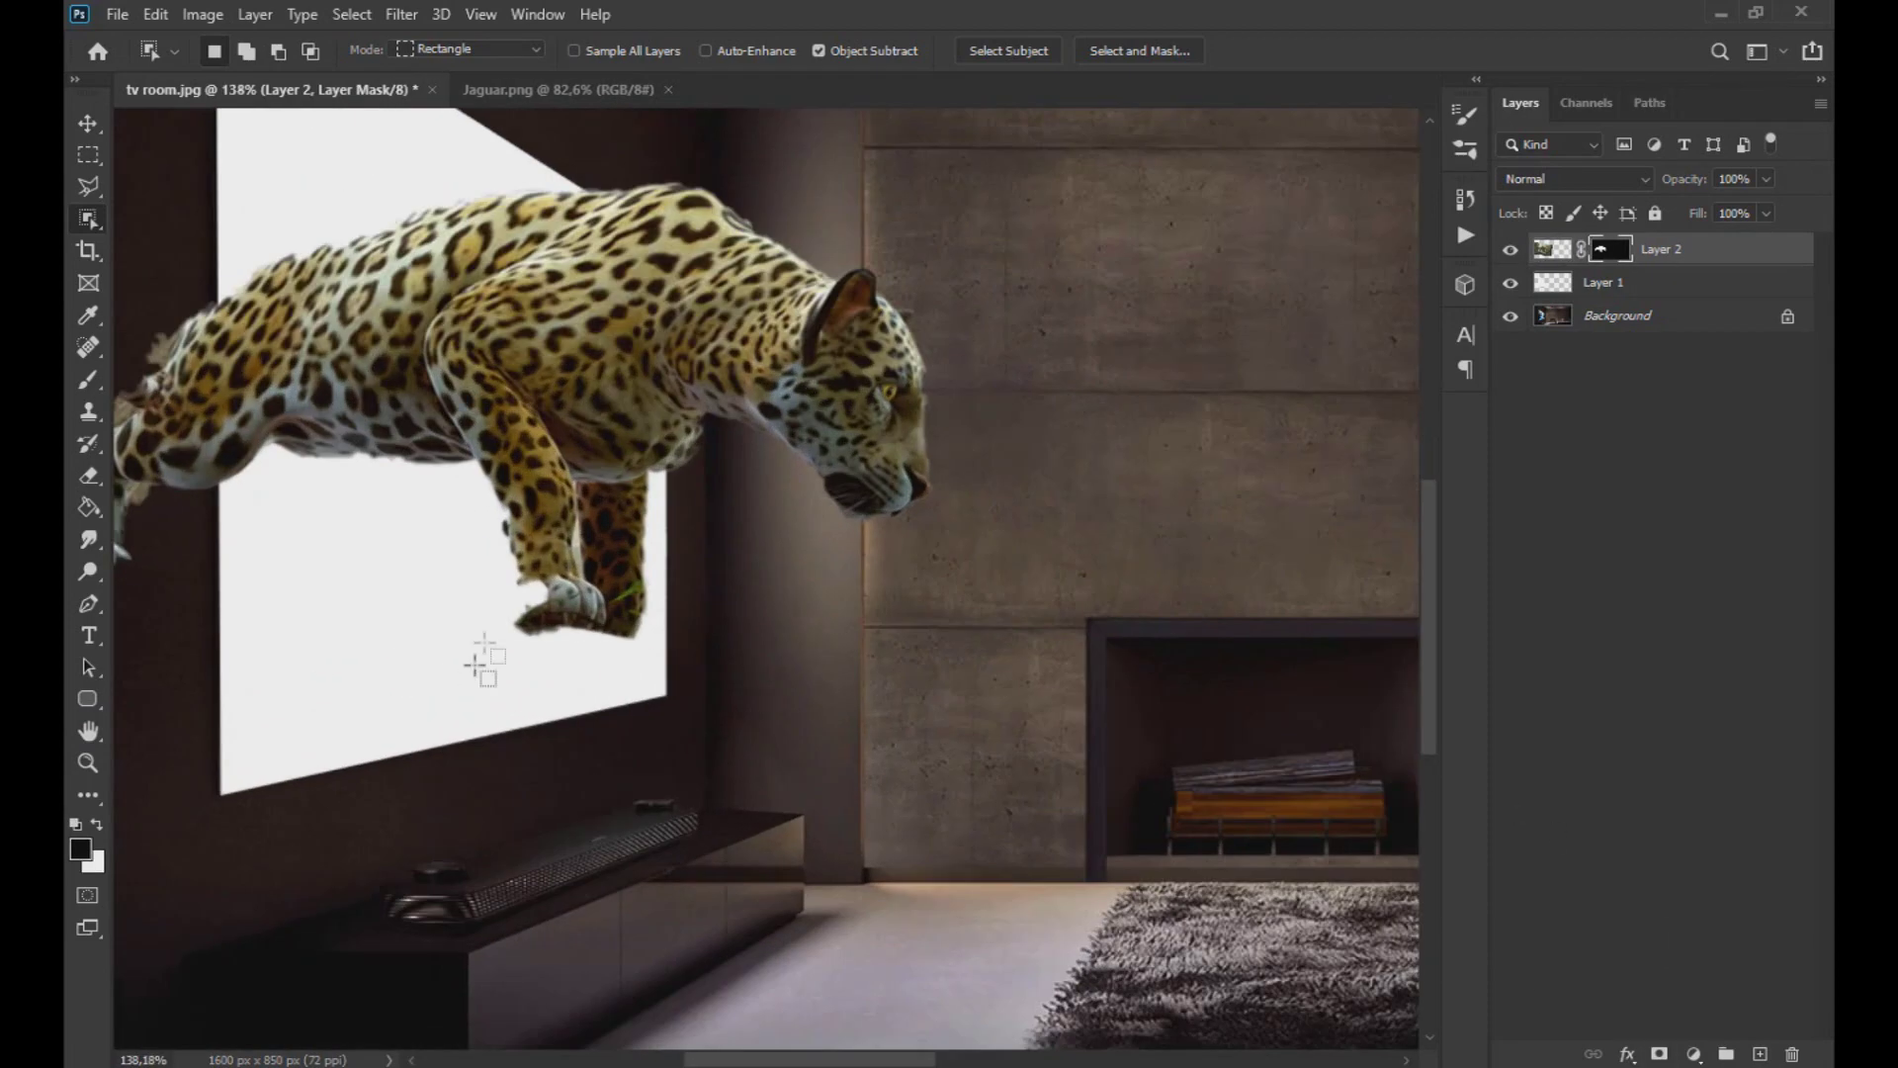
key(b)
Step: Set up the mask brush and reveal the jaguar's chin
click(96, 827)
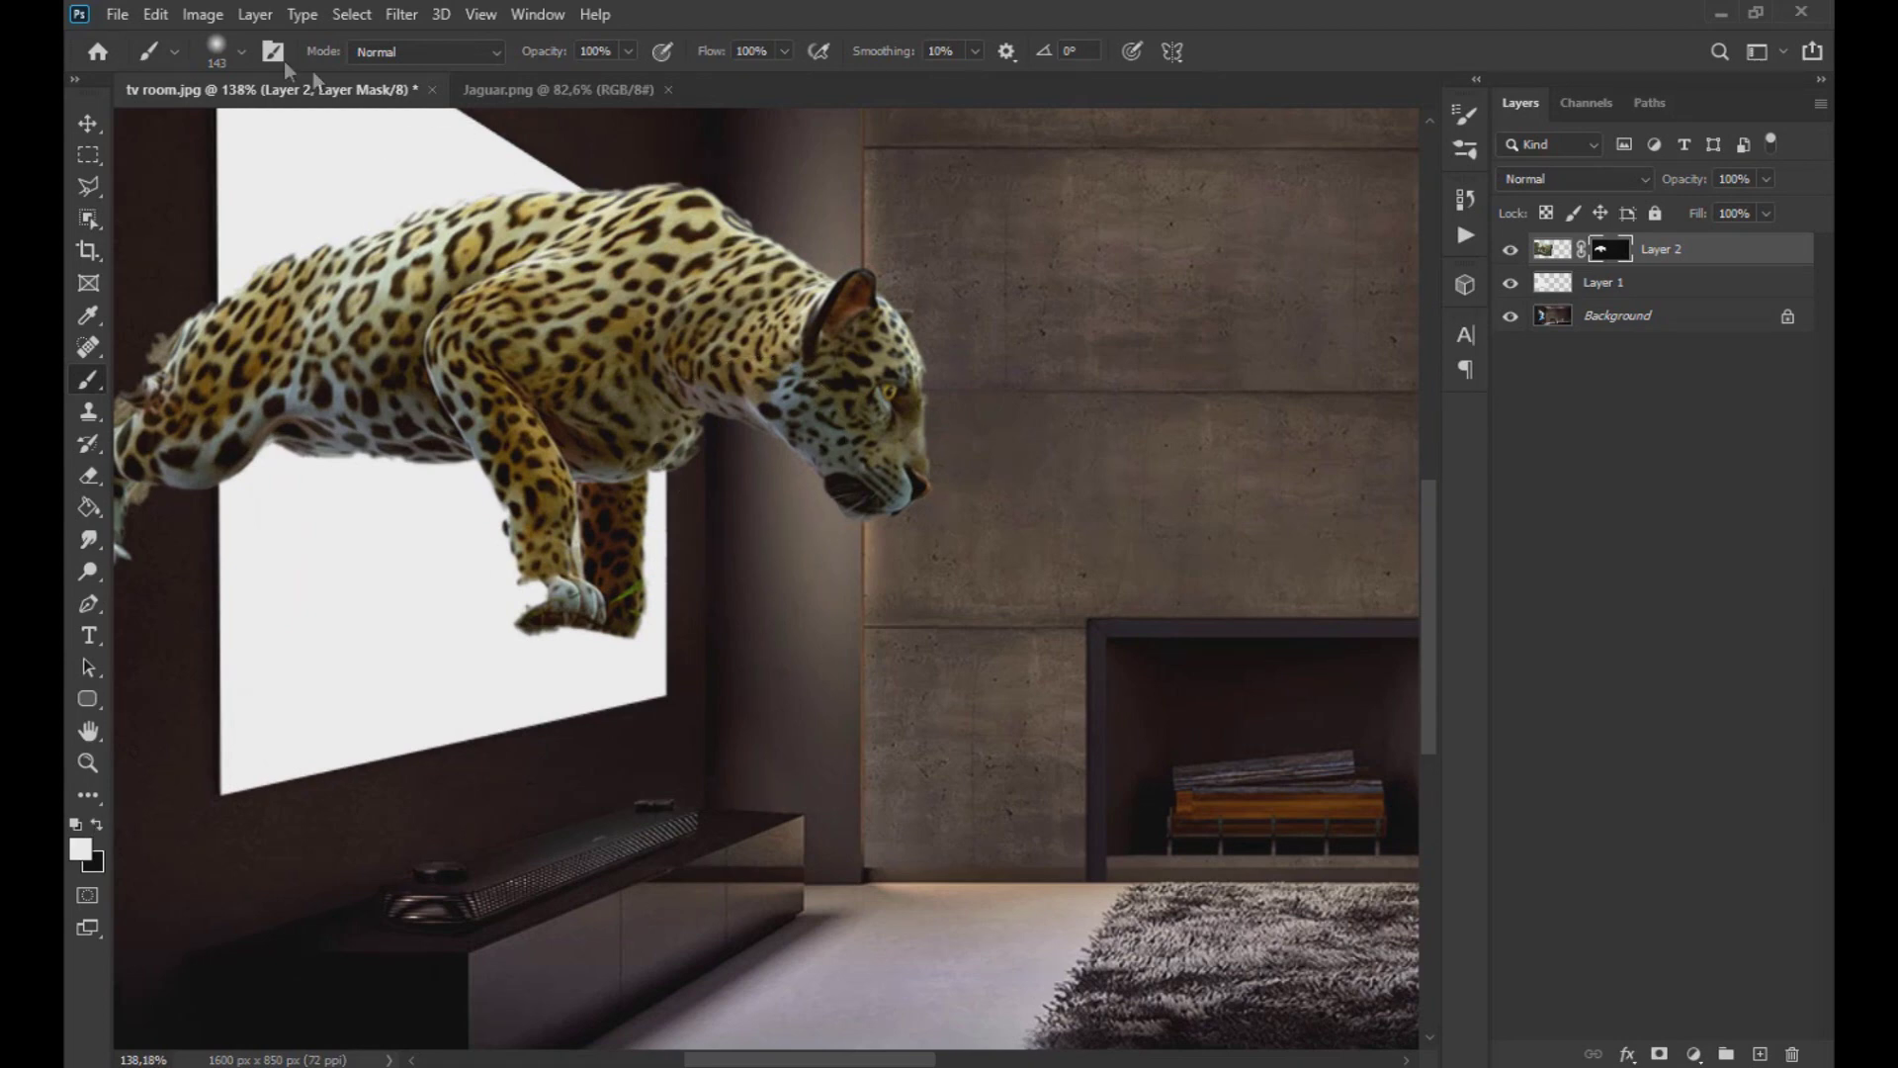
click(242, 51)
alt+right_click(921, 582)
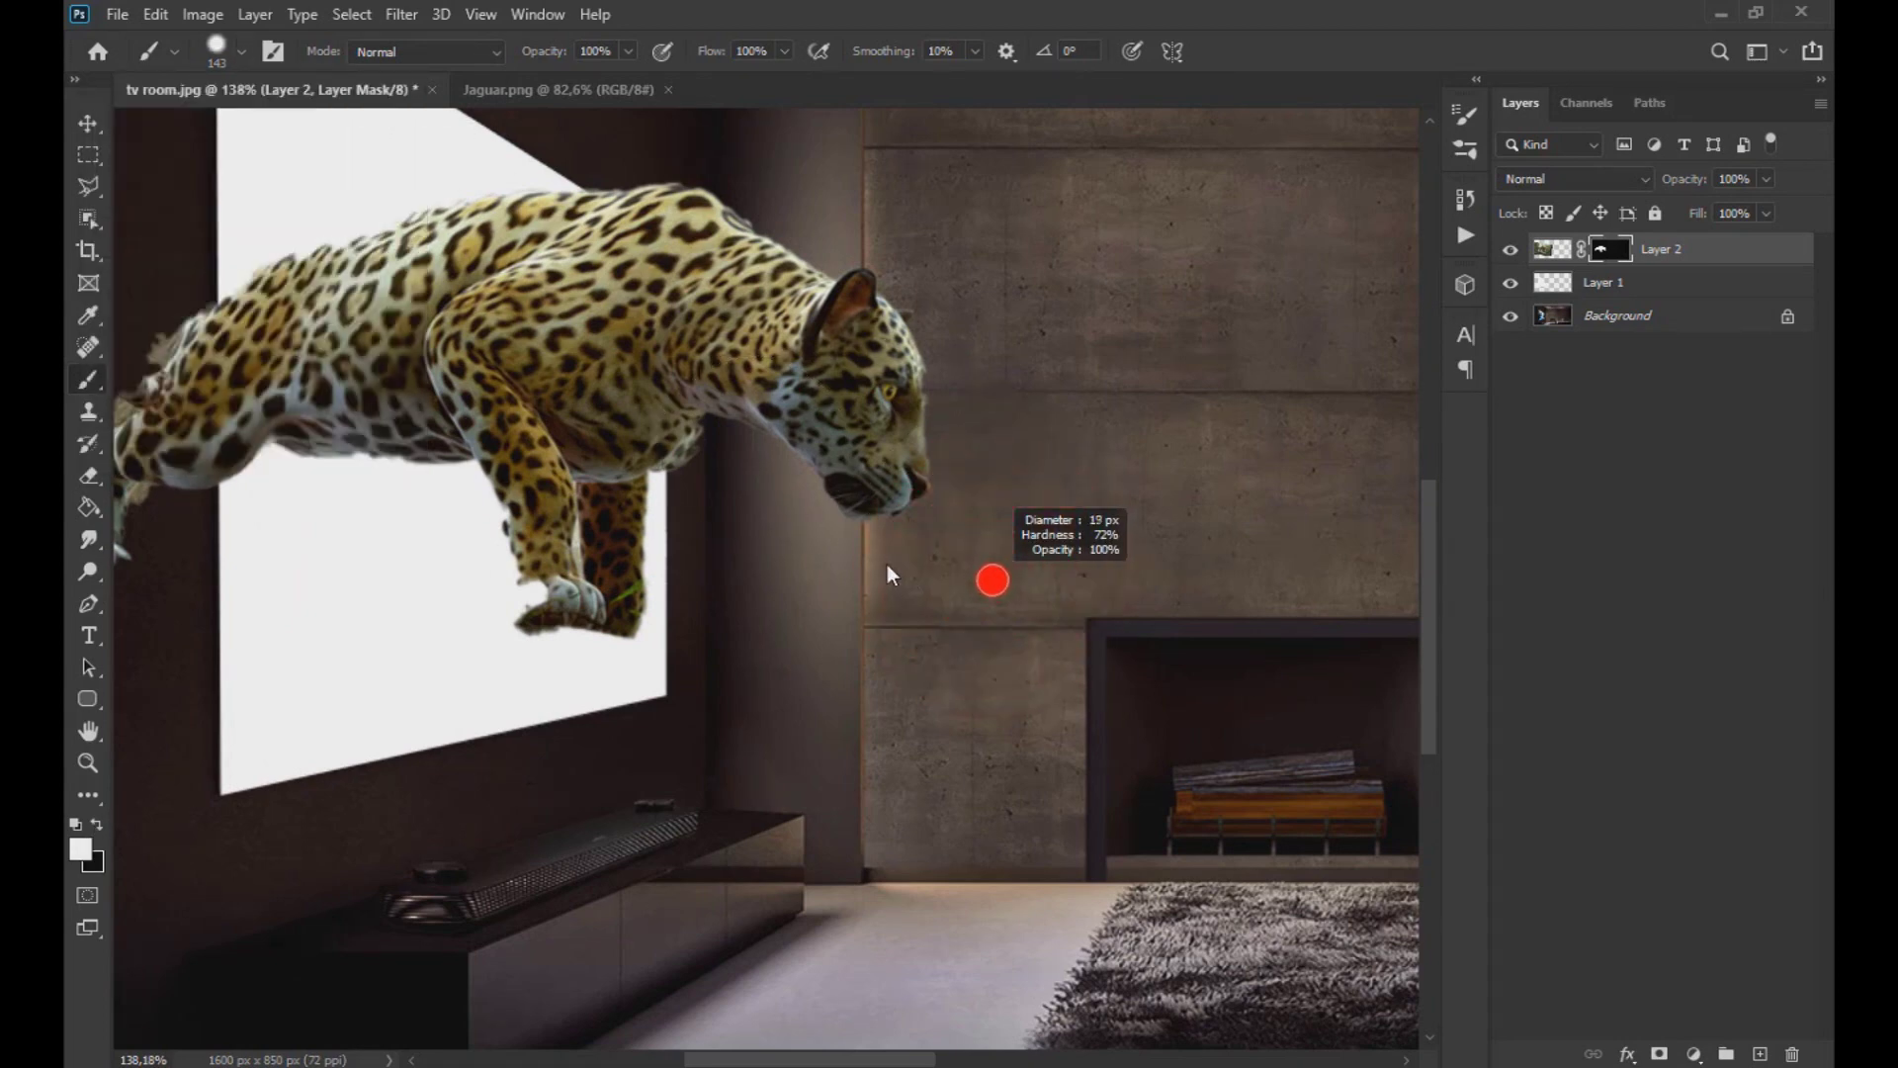
scroll(887, 446, up, 7)
drag(943, 558, 935, 670)
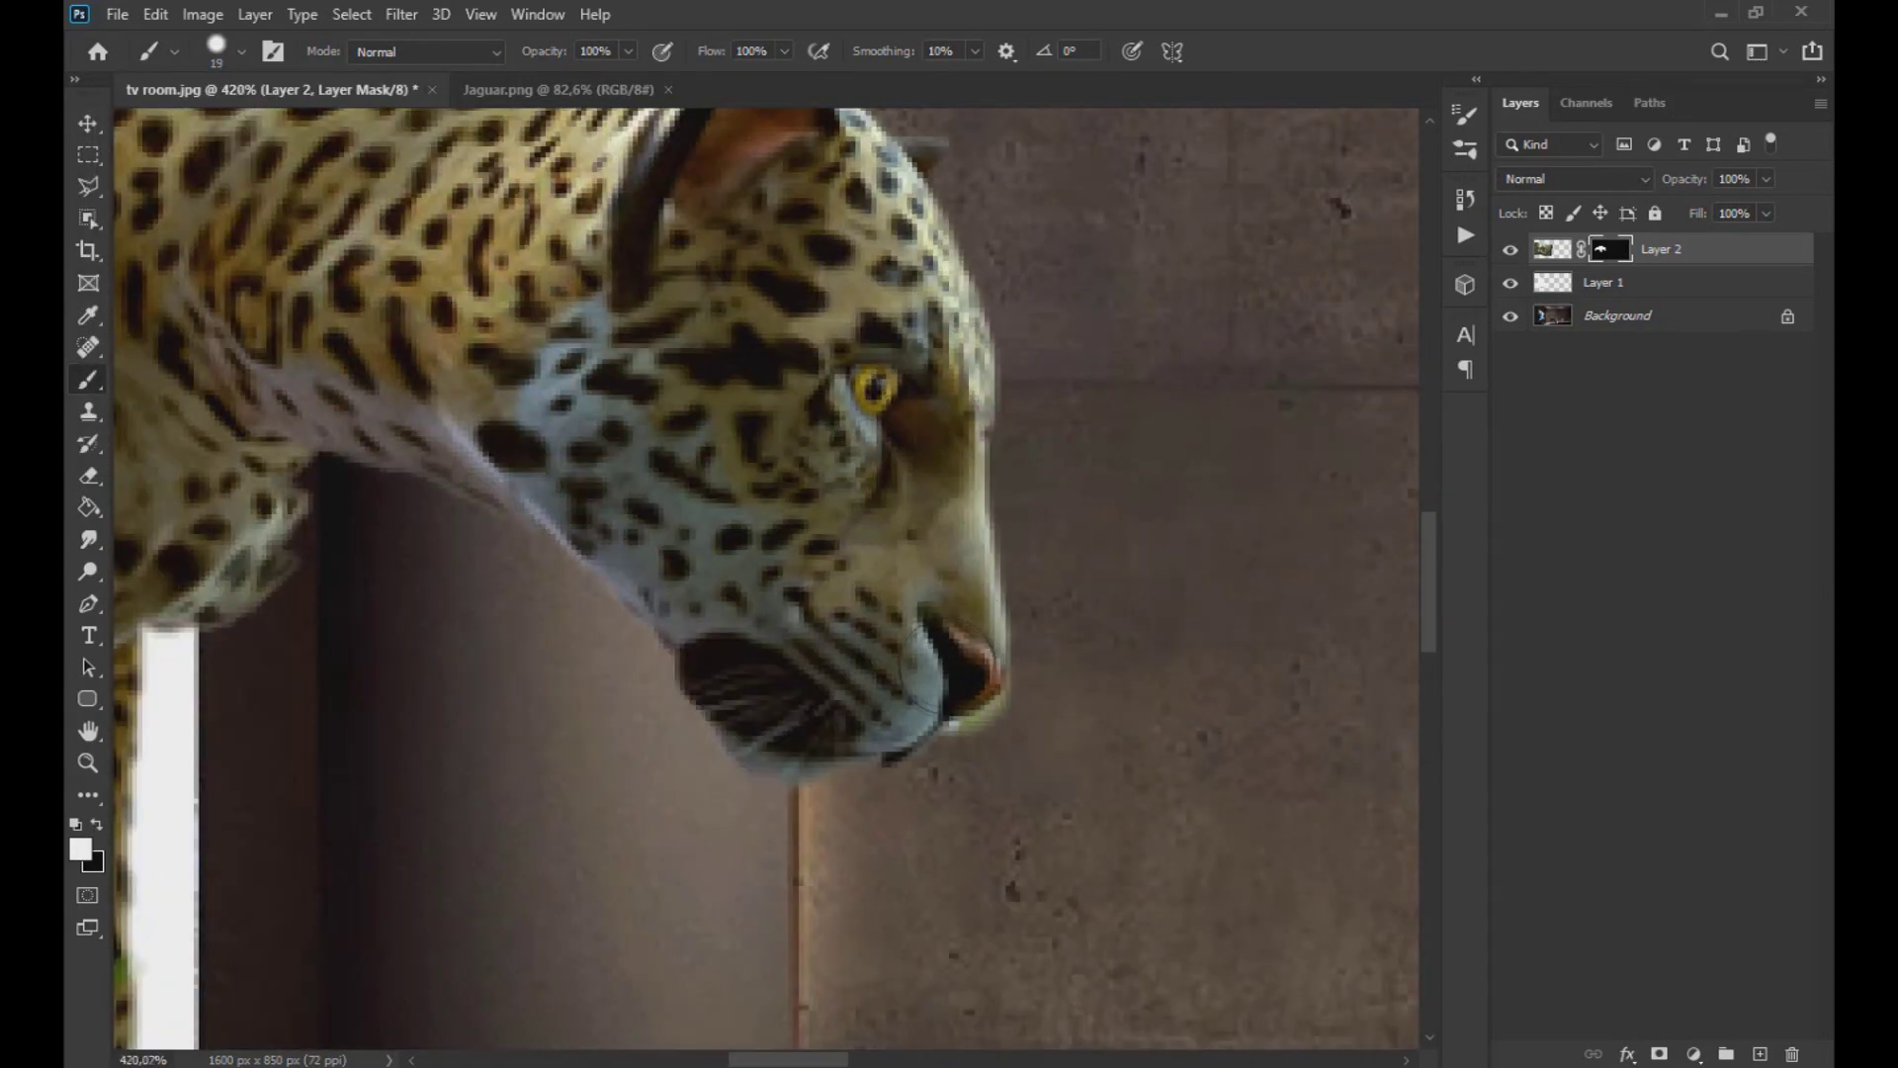
scroll(899, 669, up, 1)
scroll(905, 520, up, 3)
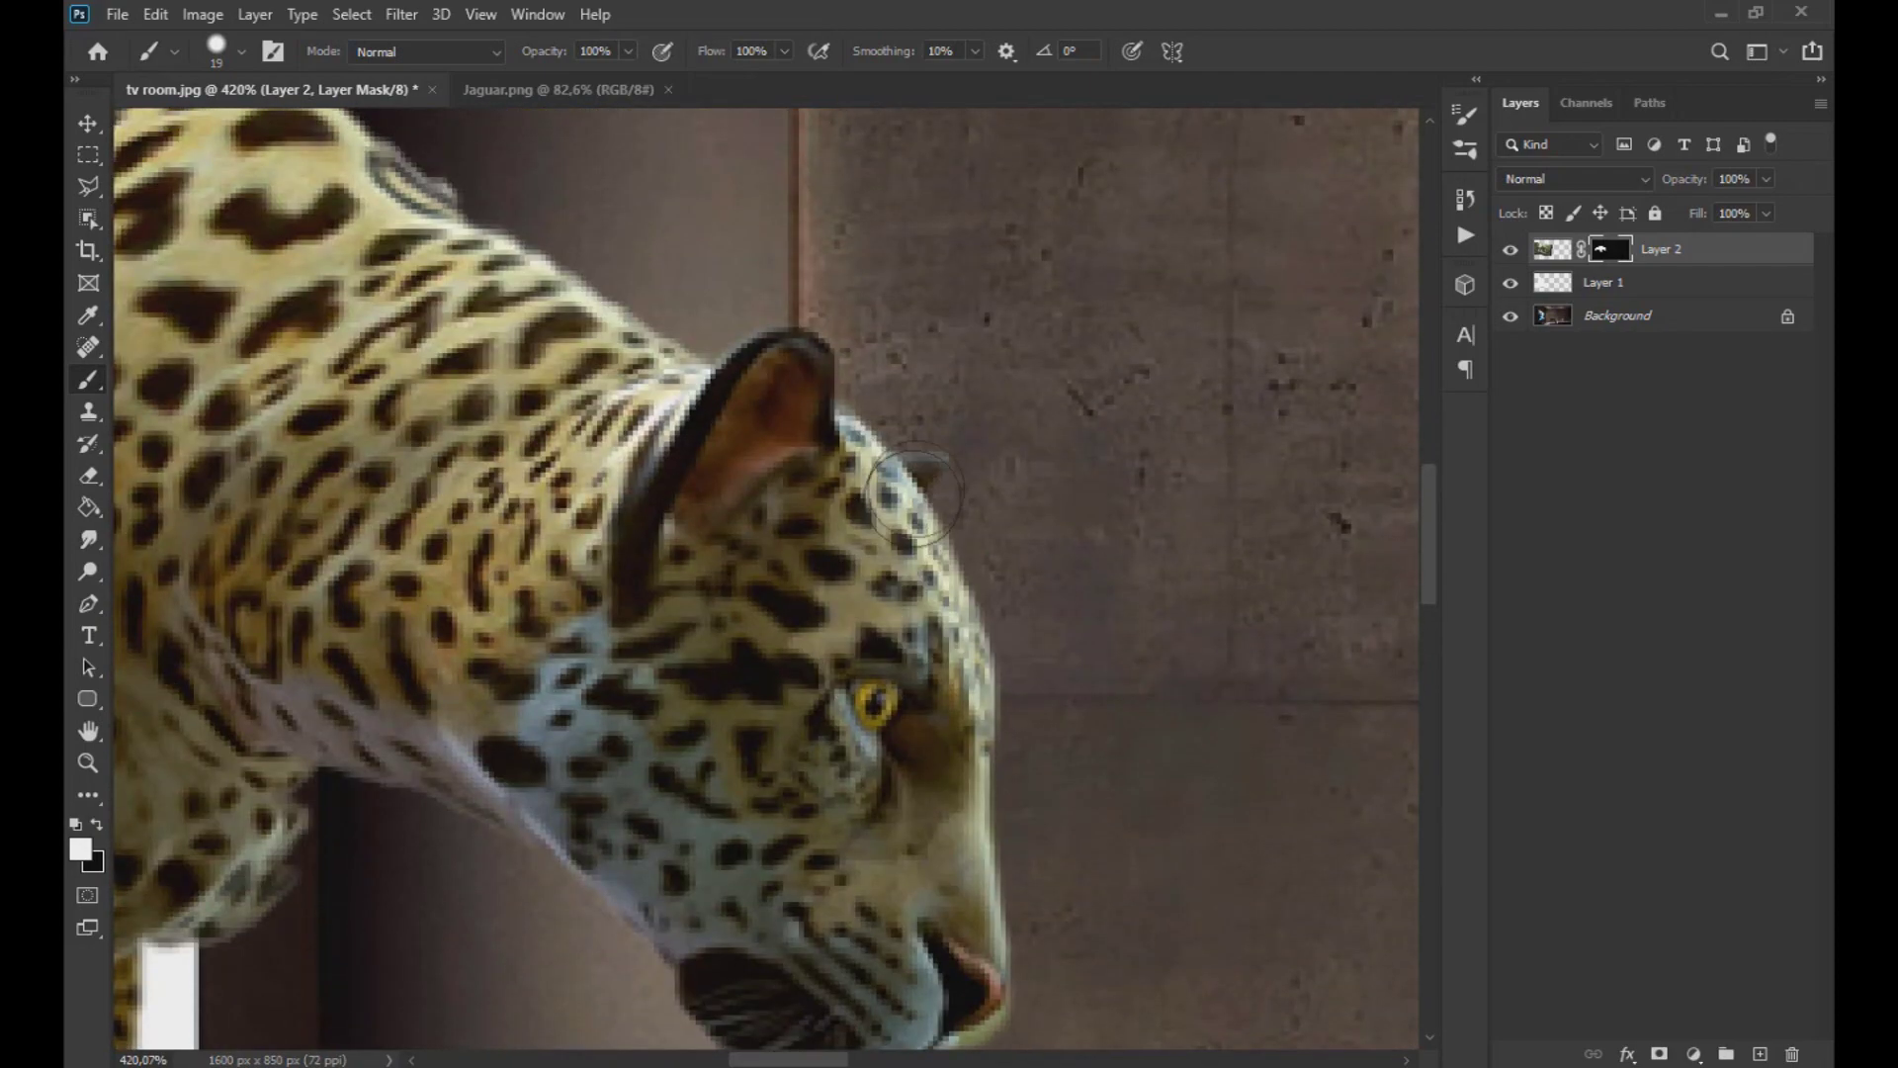
scroll(915, 489, up, 1)
Step: Clean the mask along the jaguar's back, the halo above it, and its head
mouse_move(281, 249)
mouse_down()
mouse_move(245, 199)
mouse_move(445, 304)
mouse_move(667, 475)
mouse_move(1220, 776)
mouse_up()
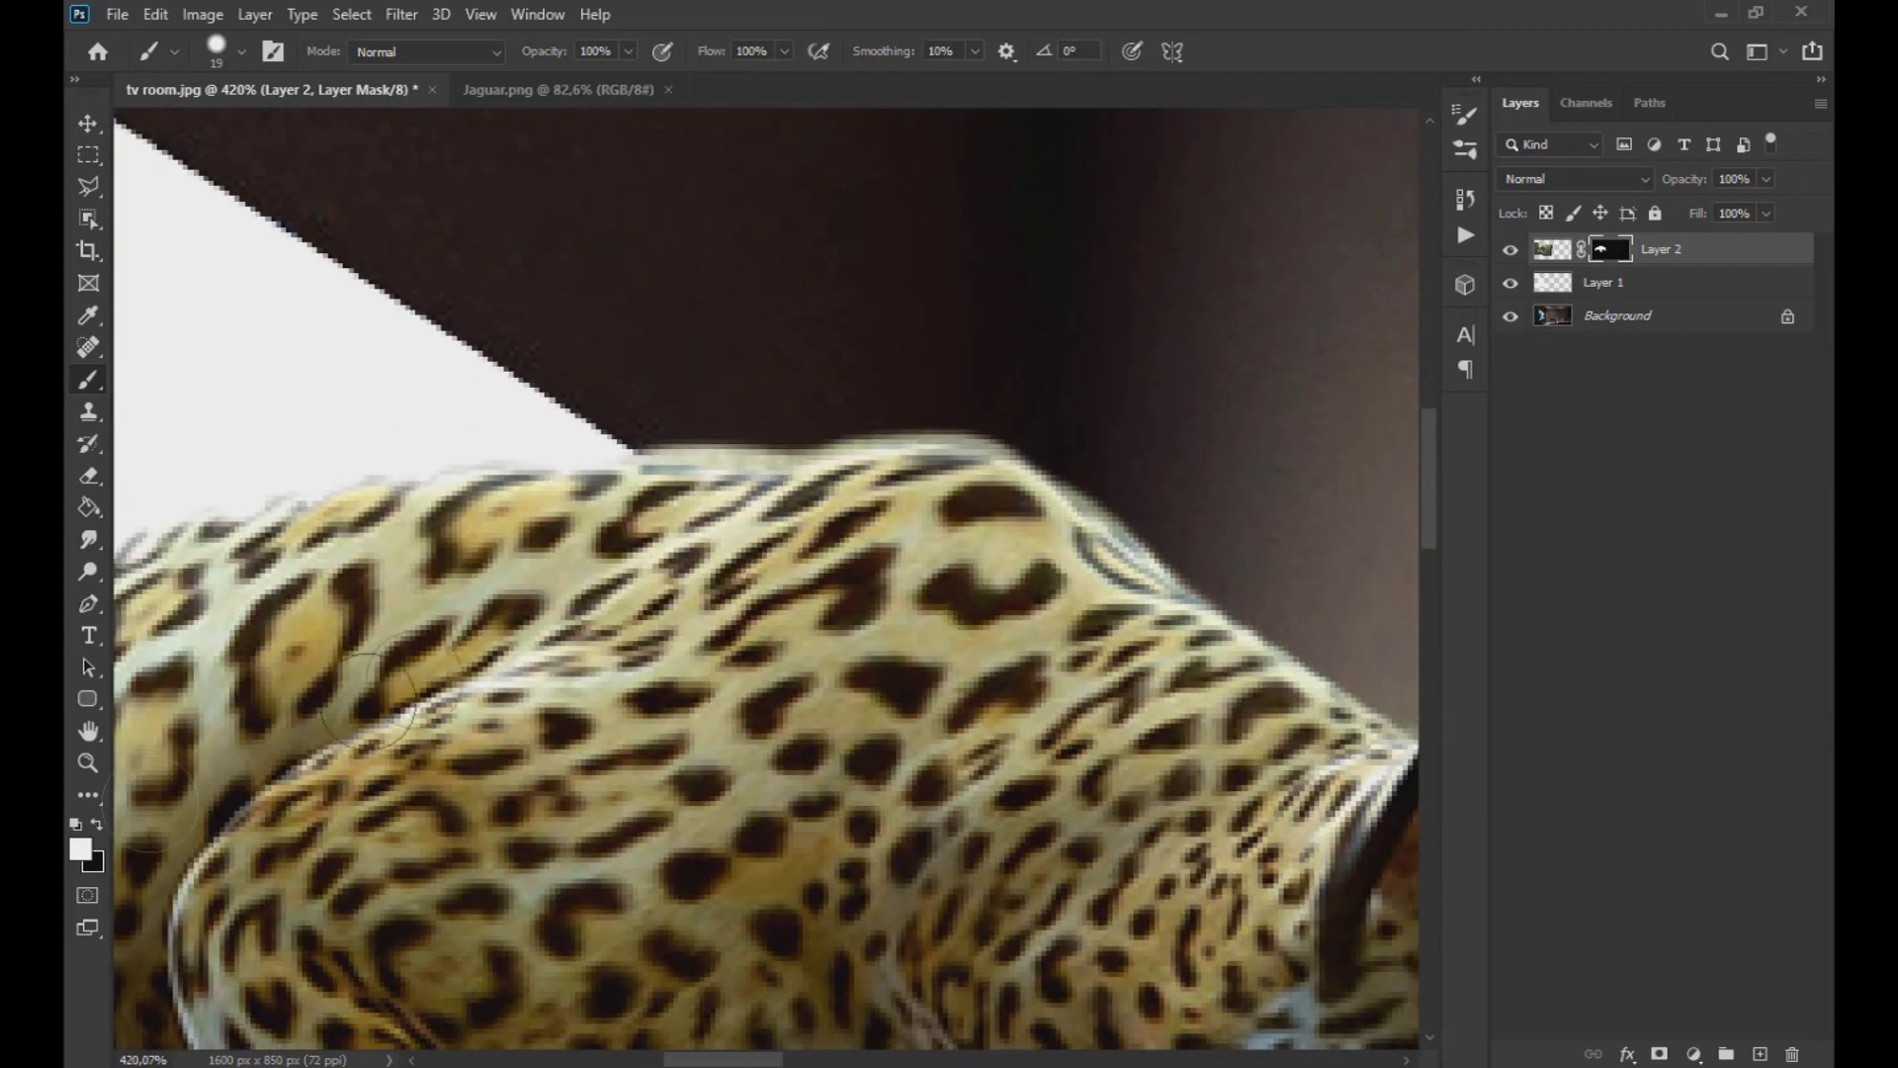
mouse_move(647, 404)
mouse_down()
mouse_move(921, 390)
mouse_move(791, 389)
mouse_move(1165, 504)
mouse_up()
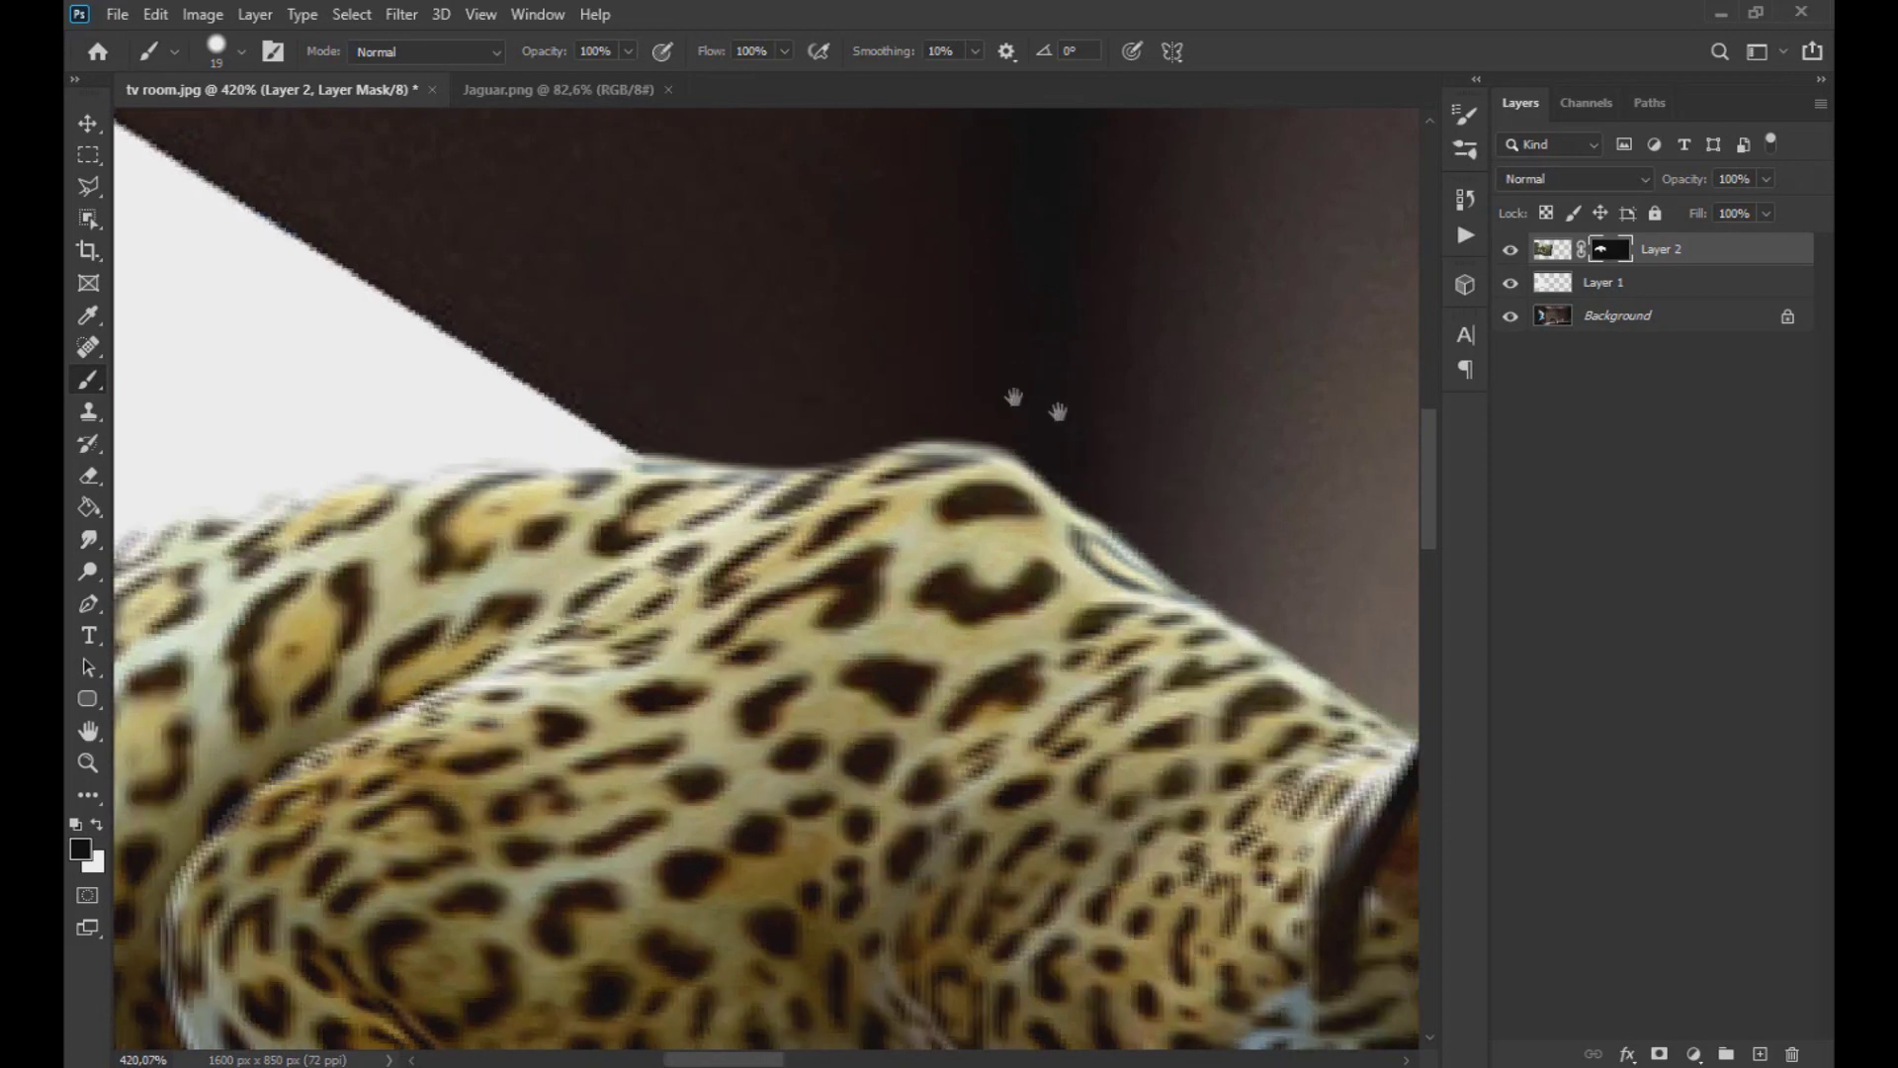
drag(1010, 394, 489, 230)
alt+right_click(1067, 566)
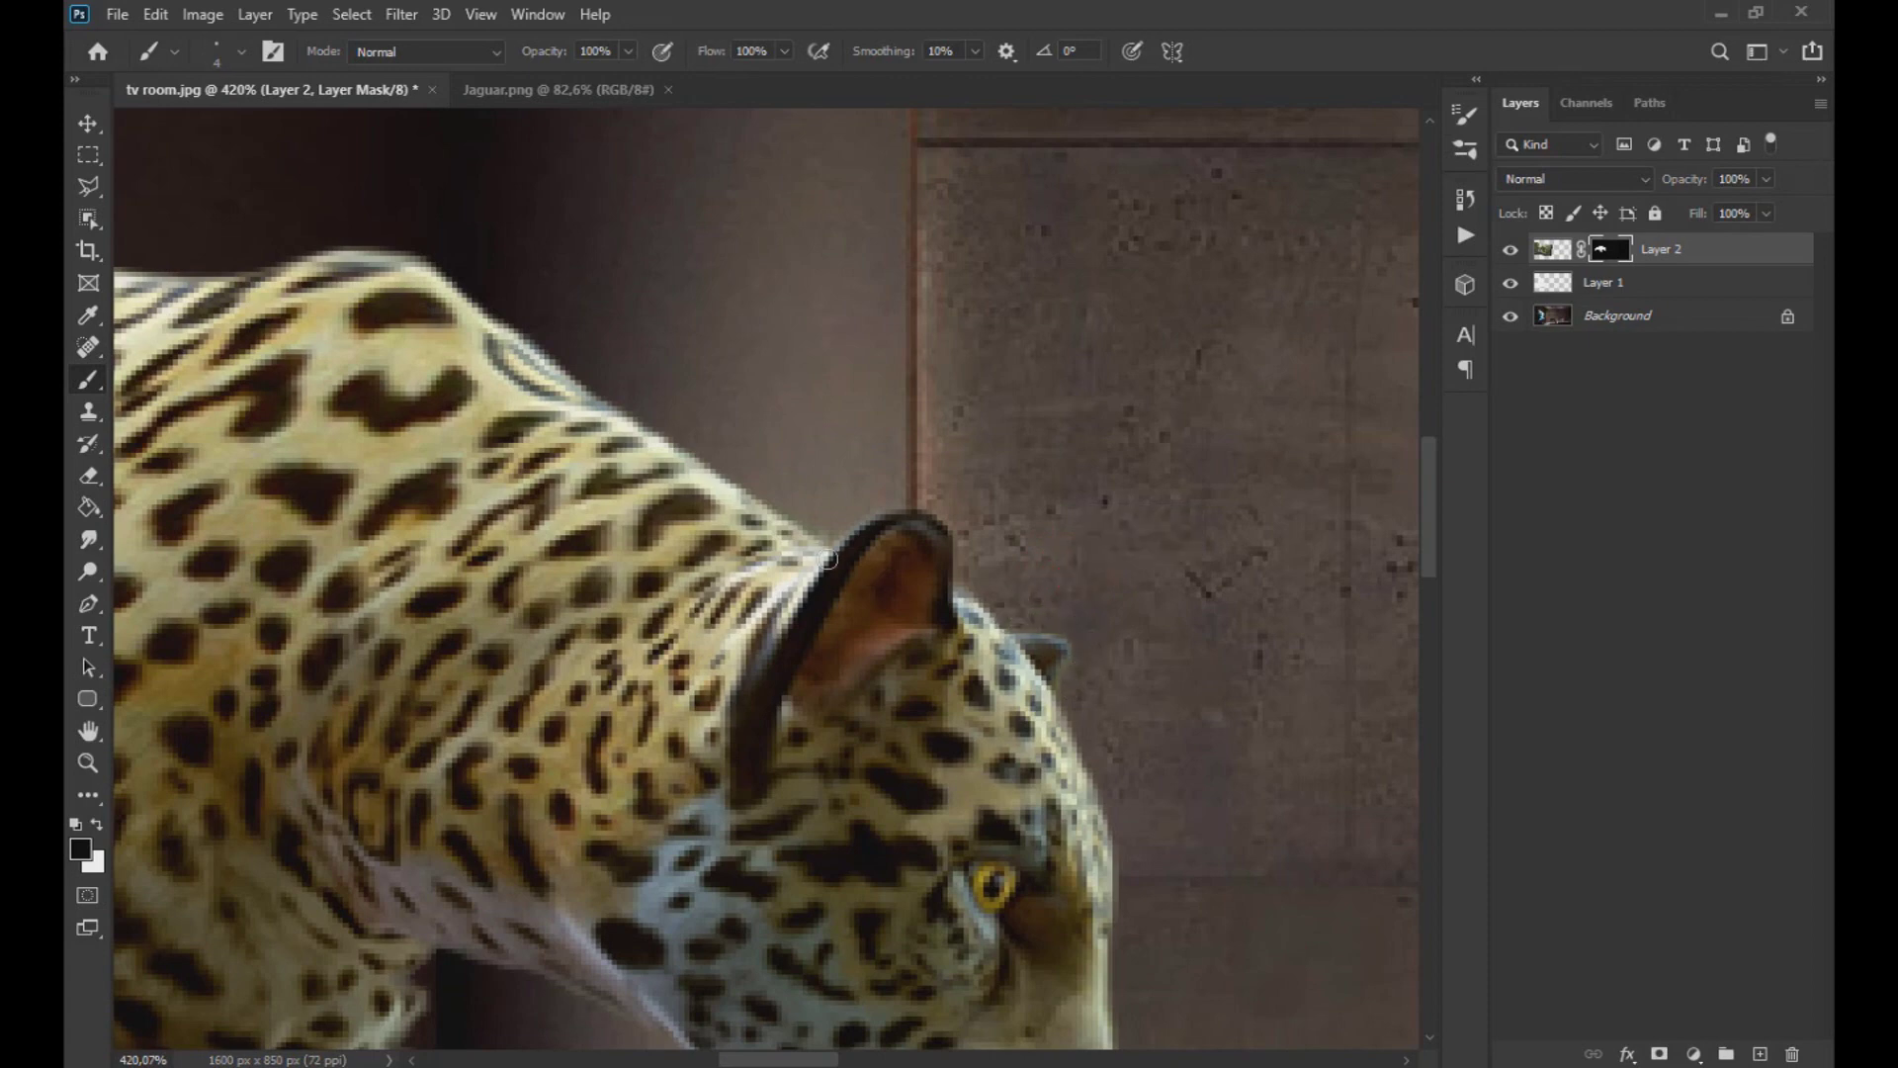
drag(975, 784, 703, 327)
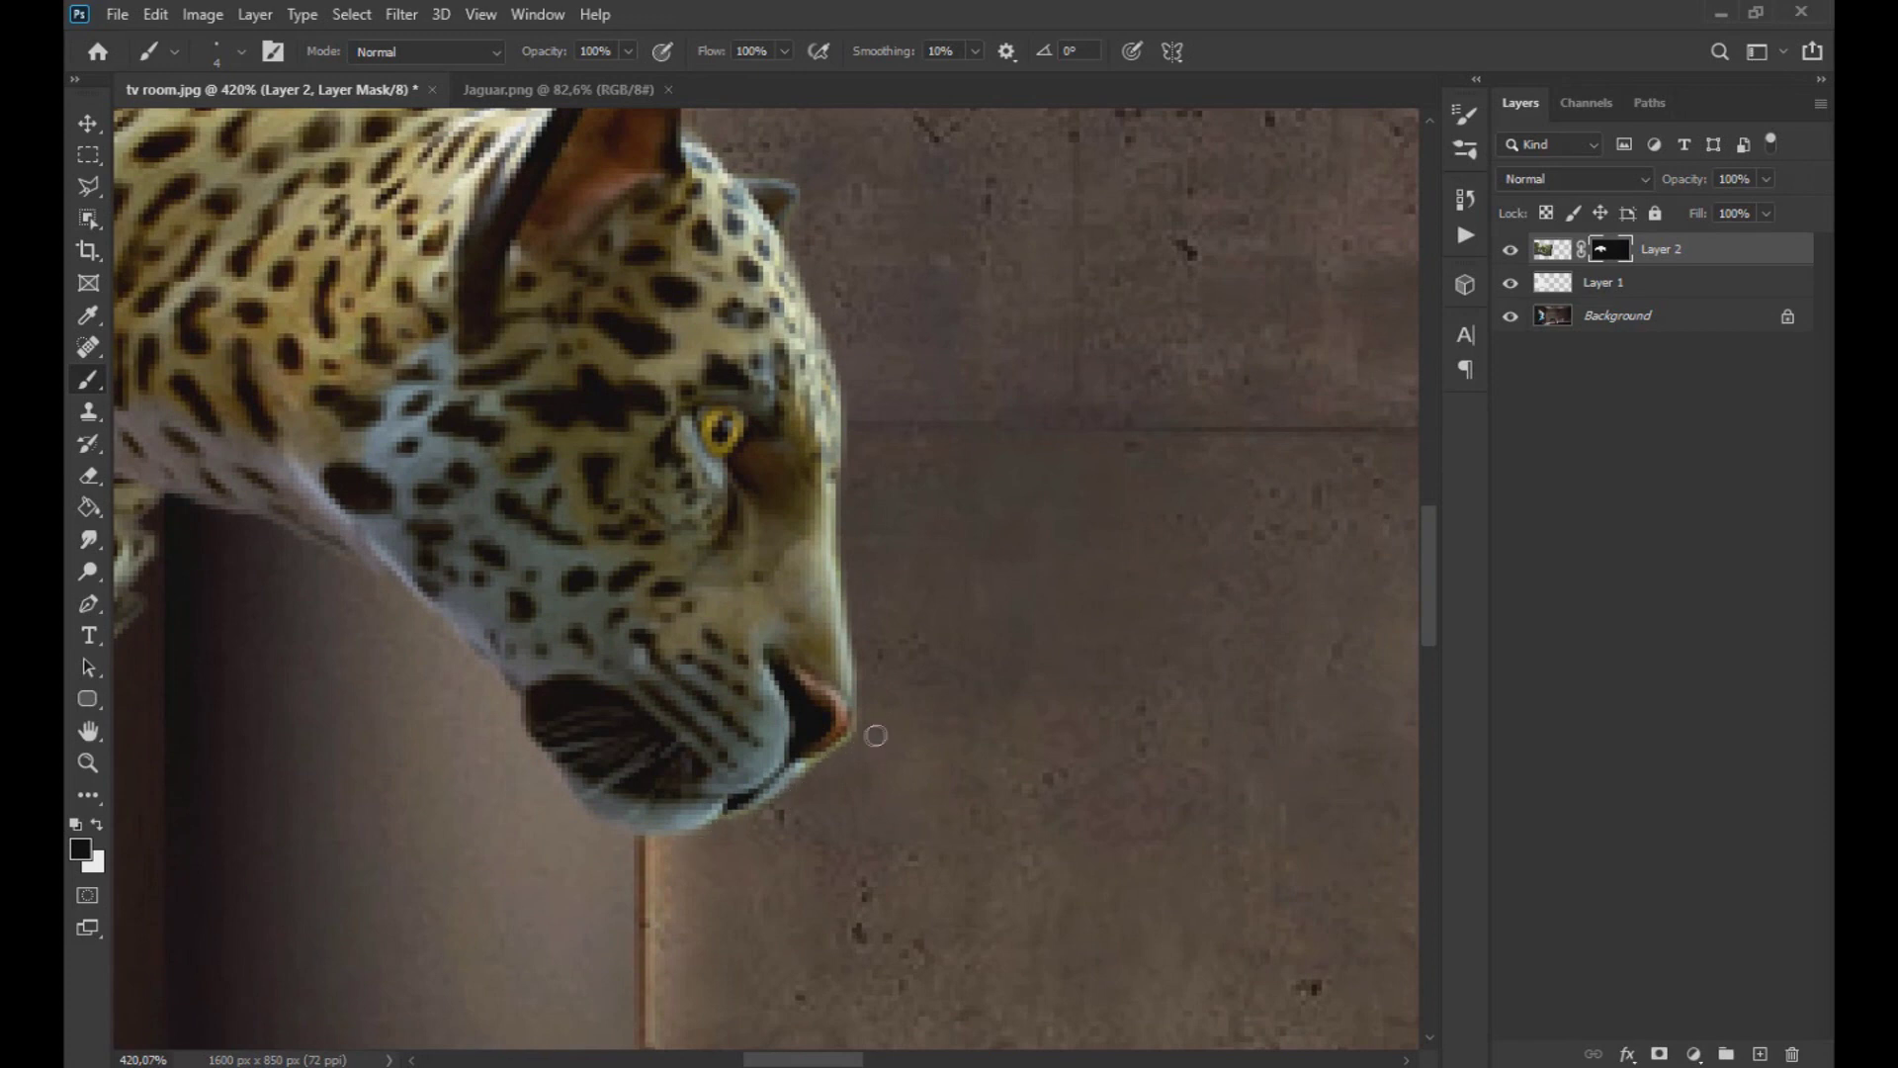
scroll(875, 734, down, 2)
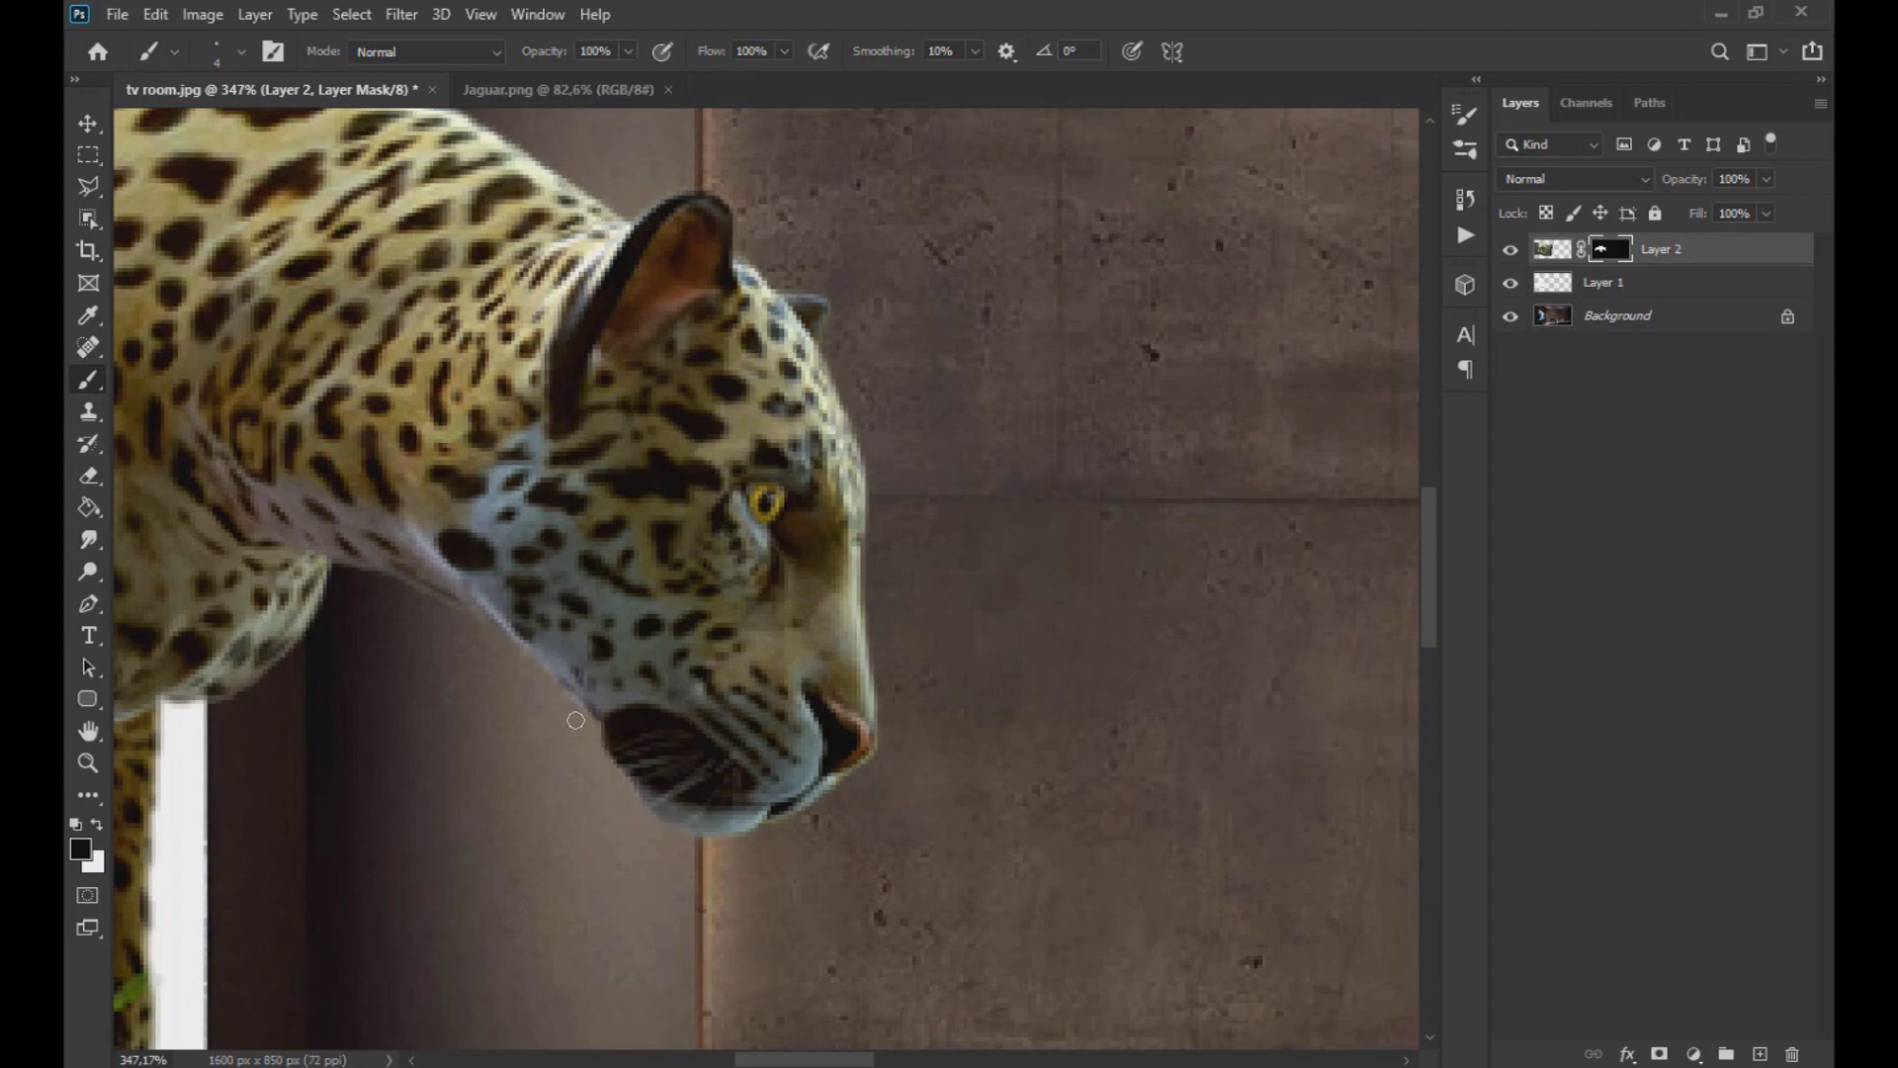
scroll(547, 757, down, 2)
scroll(544, 764, down, 2)
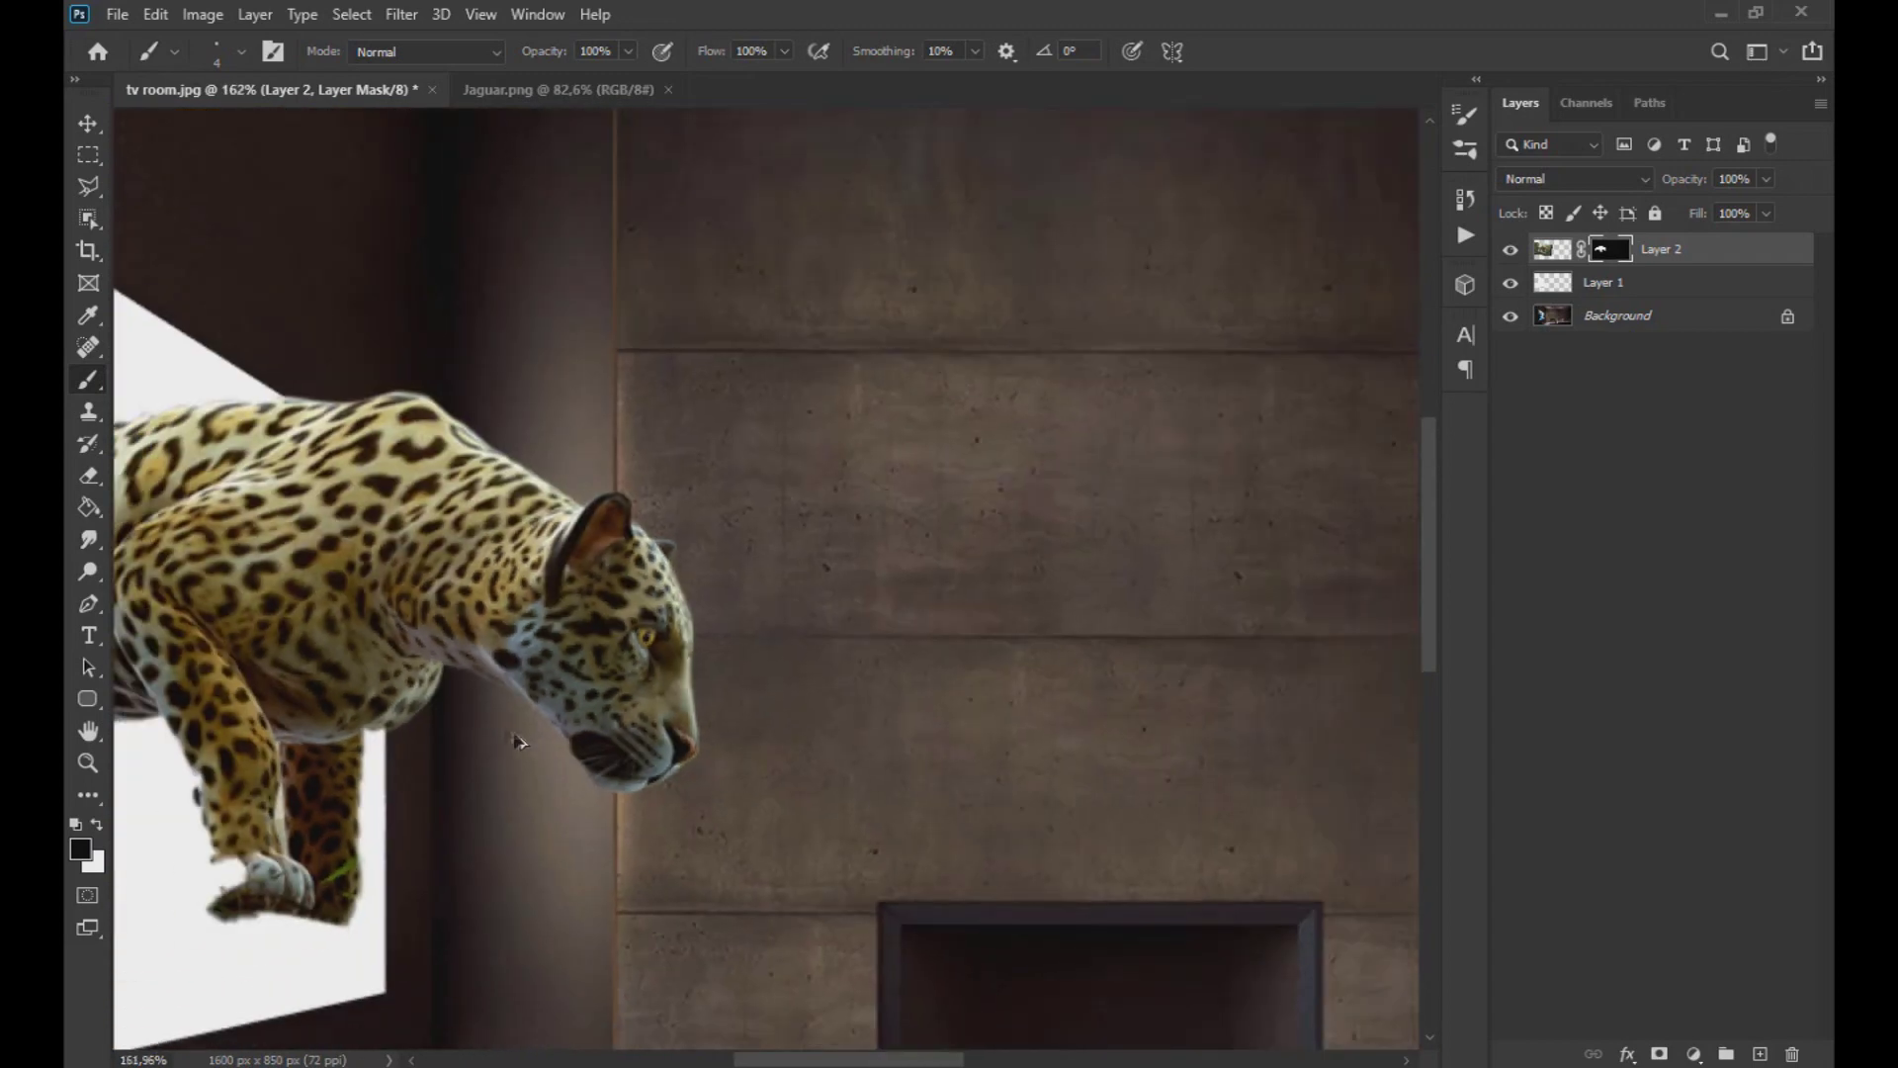
drag(367, 738, 805, 716)
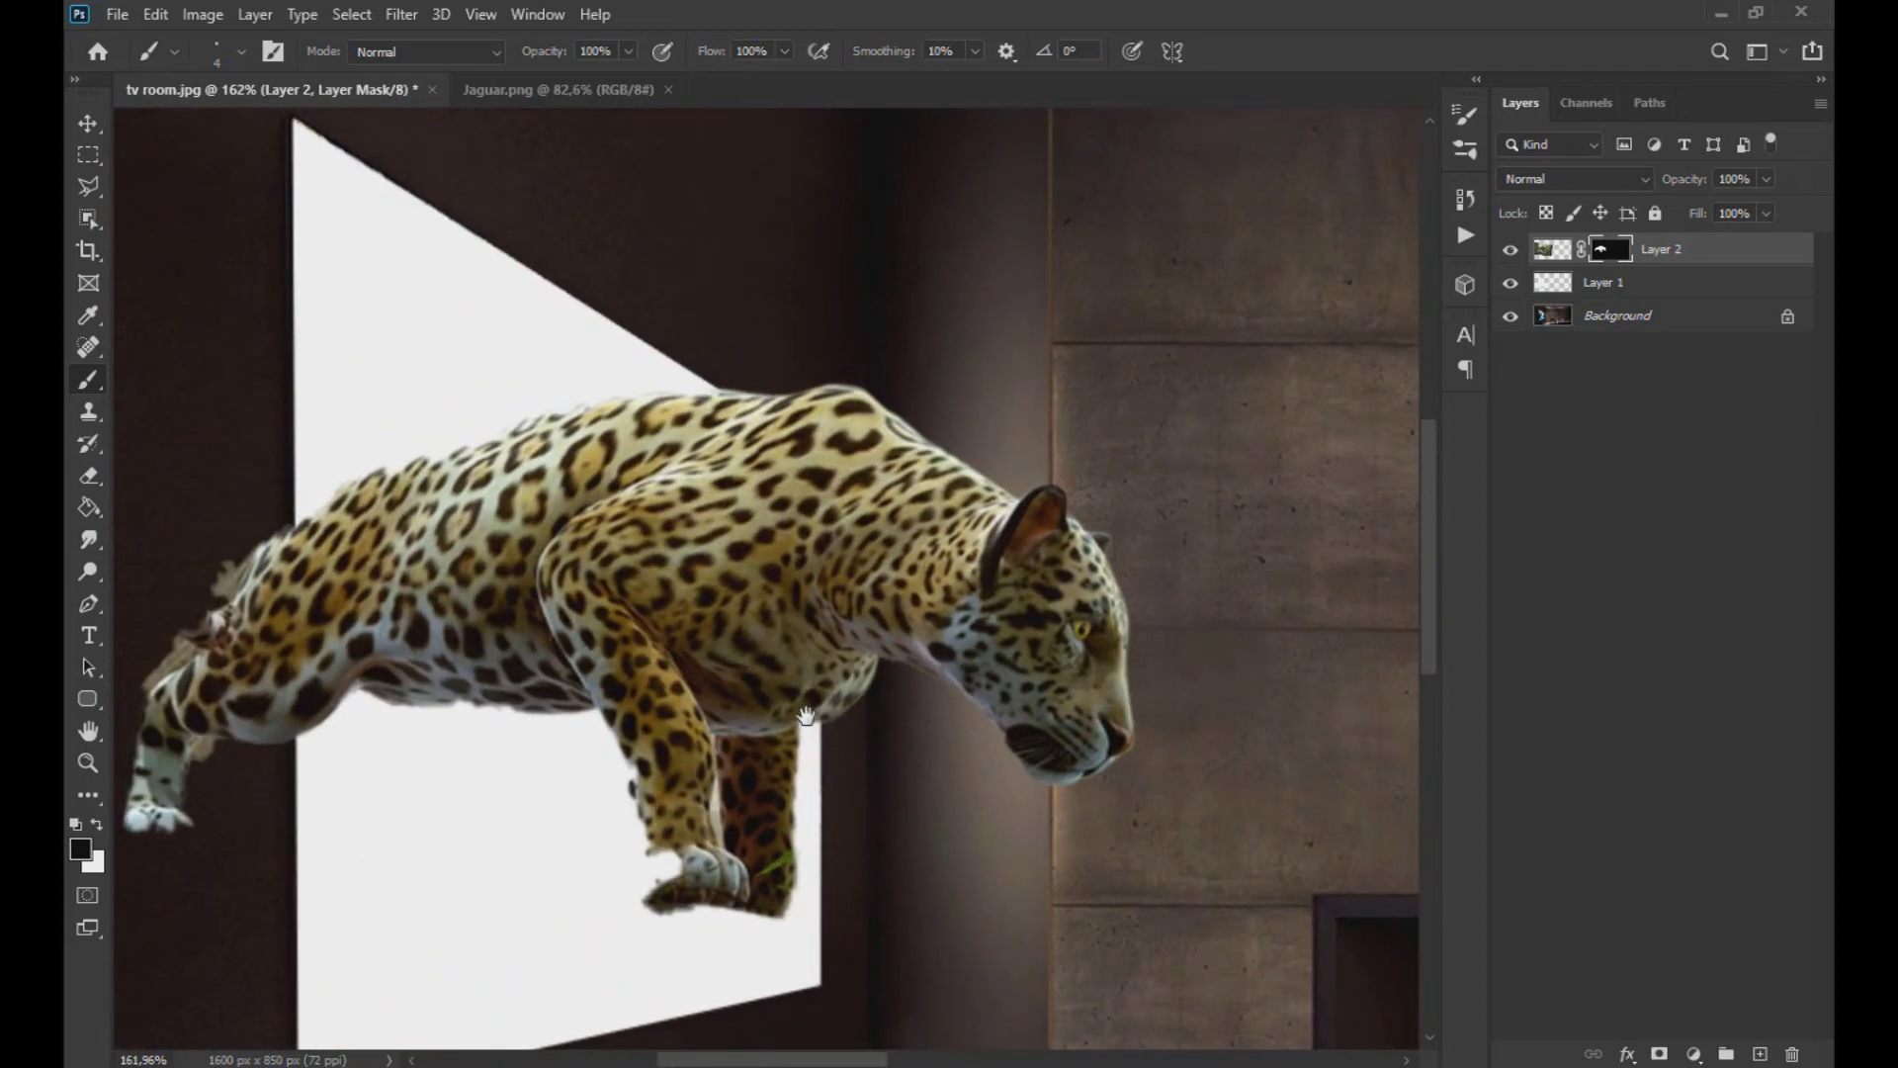
scroll(806, 717, down, 2)
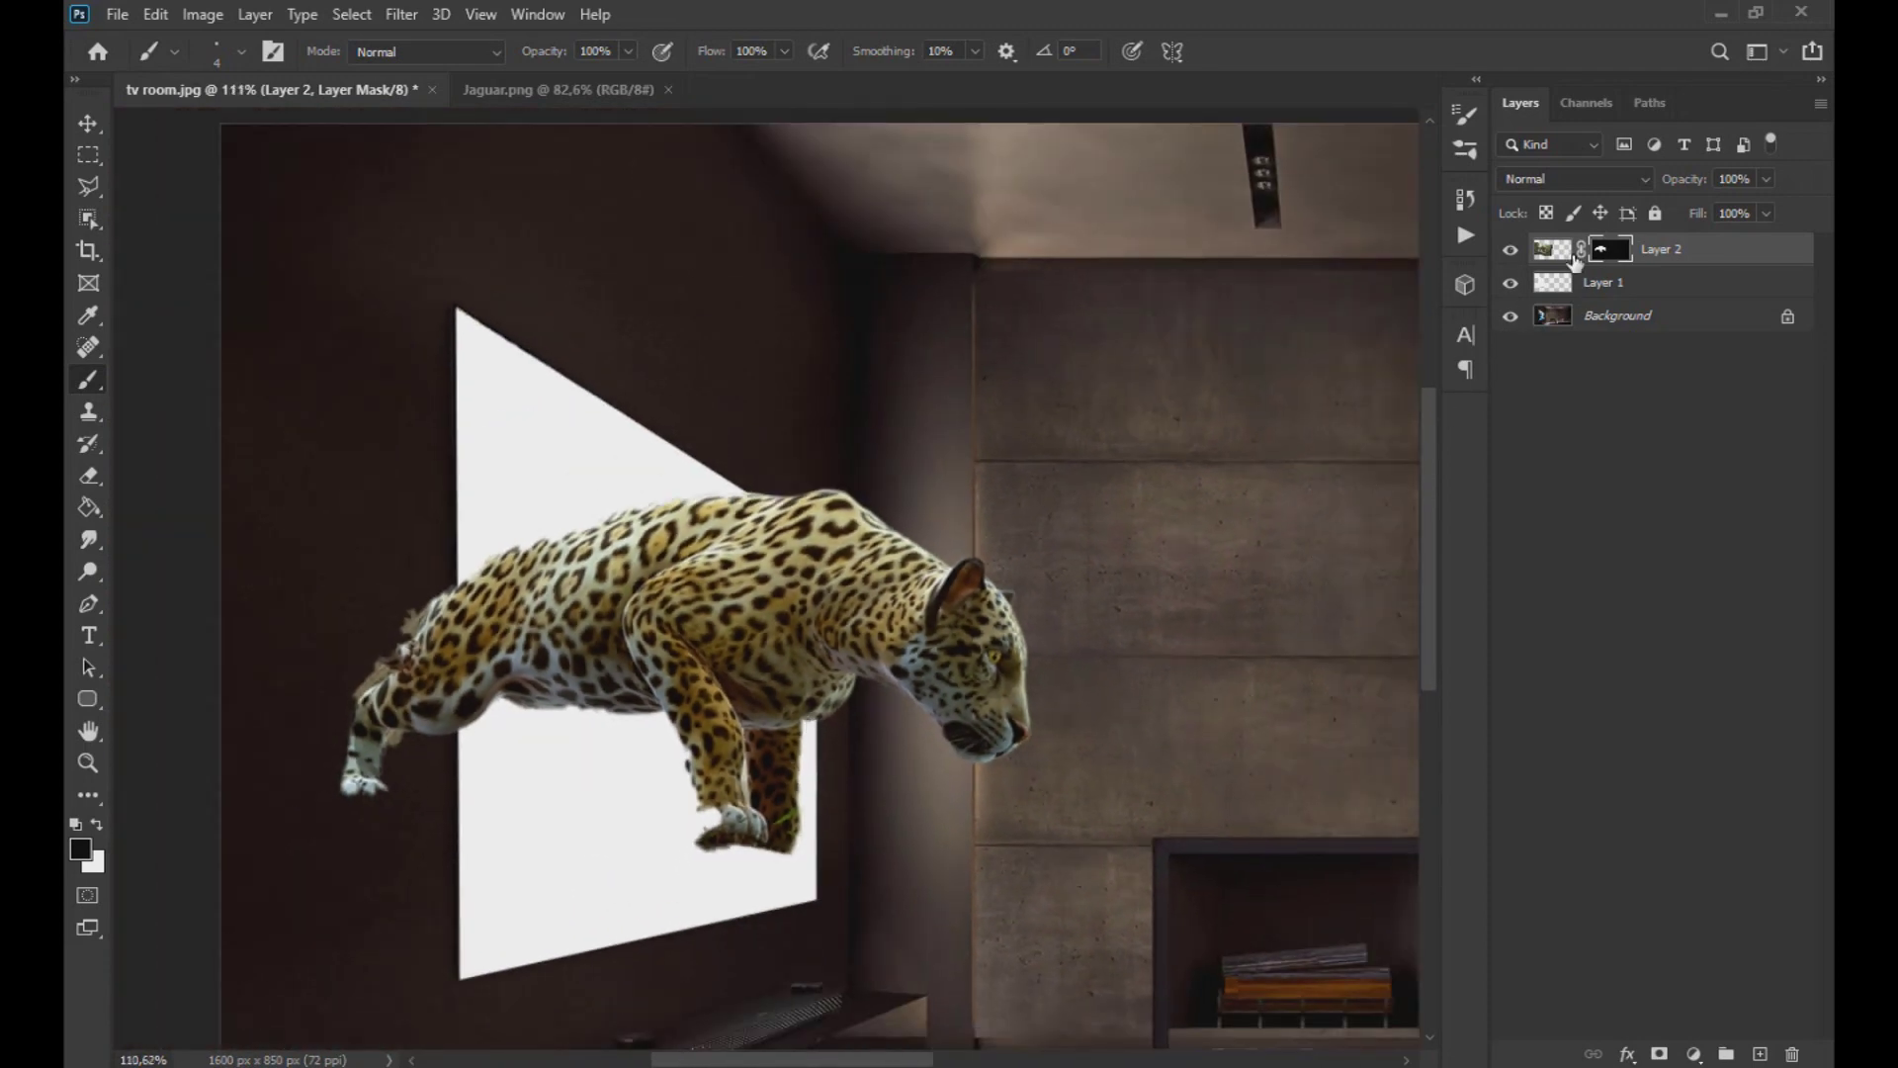
Step: Load the TV shape as a selection and paint white to reveal the forest and log
ctrl+click(1552, 292)
click(95, 825)
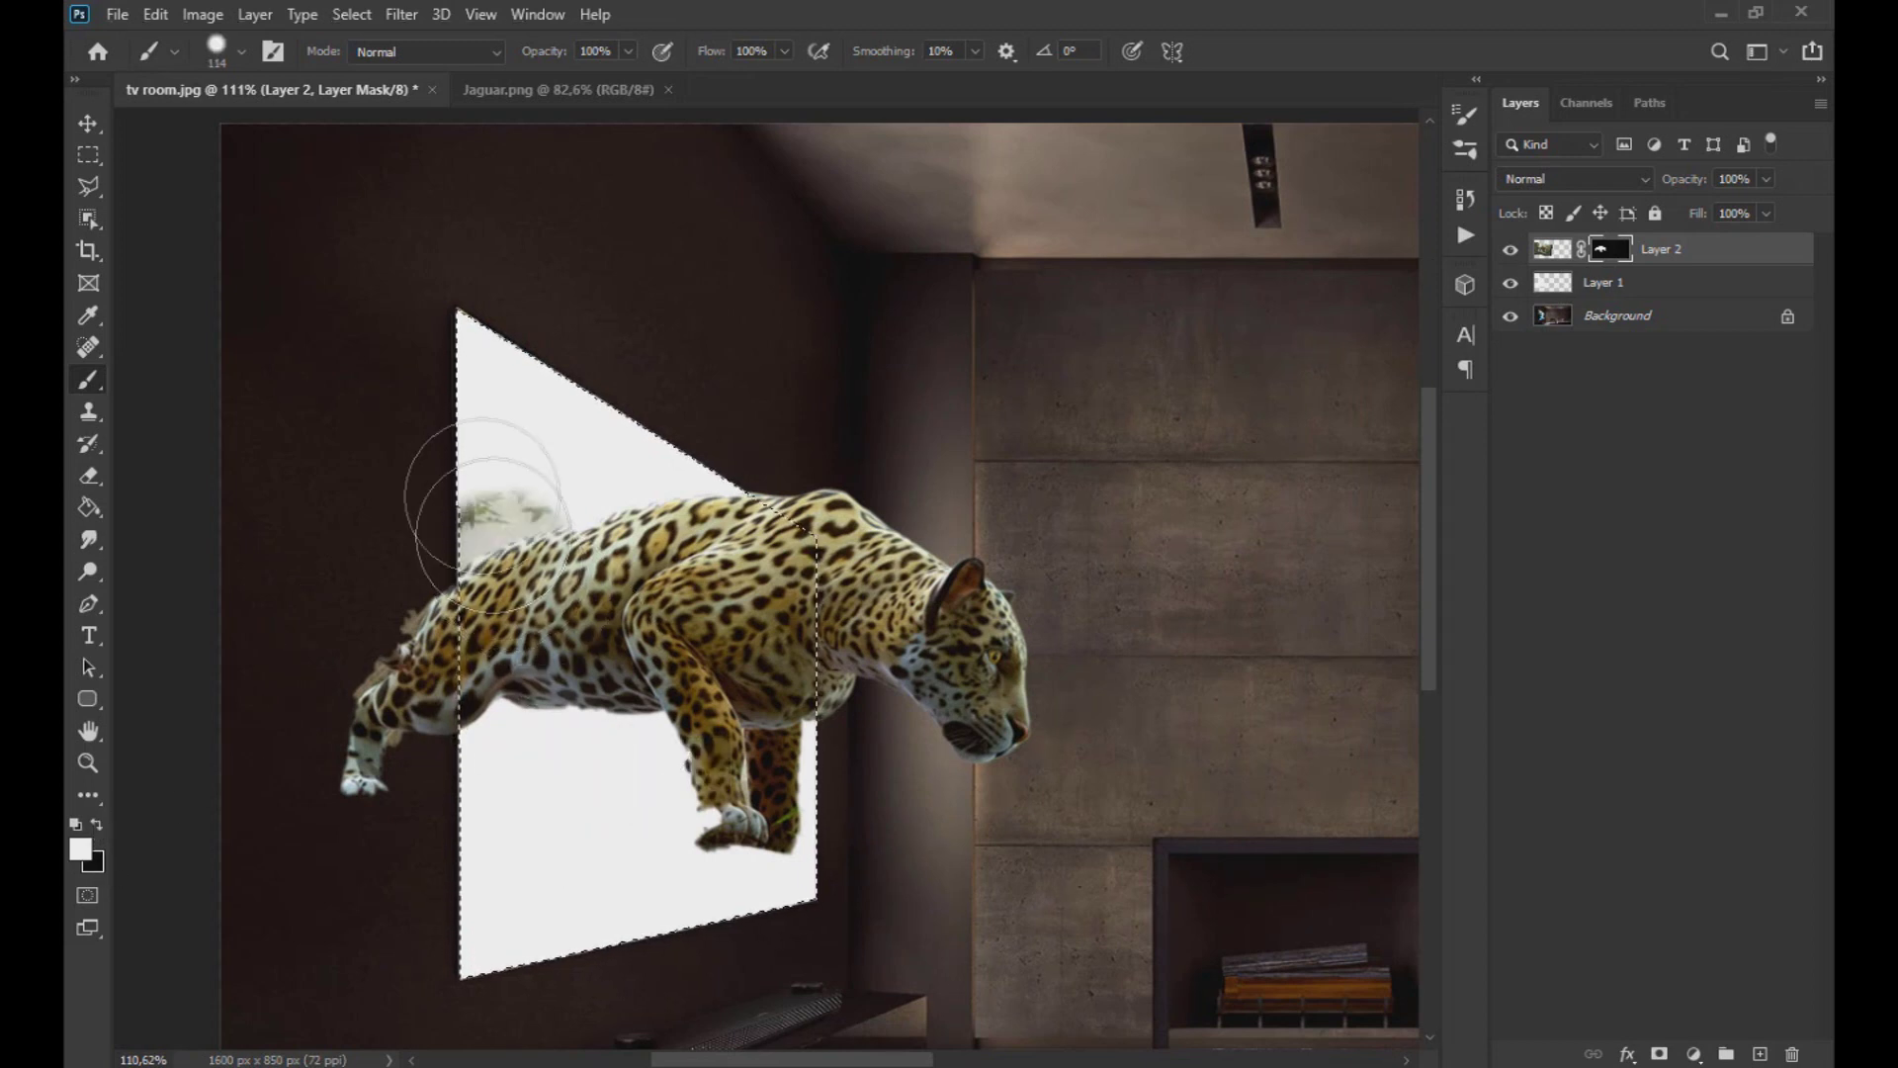
mouse_move(475, 488)
mouse_down()
mouse_move(614, 339)
mouse_move(781, 453)
mouse_up()
mouse_move(529, 785)
mouse_down()
mouse_move(508, 975)
mouse_move(691, 722)
mouse_move(759, 860)
mouse_move(824, 809)
mouse_move(657, 911)
mouse_move(714, 704)
mouse_up()
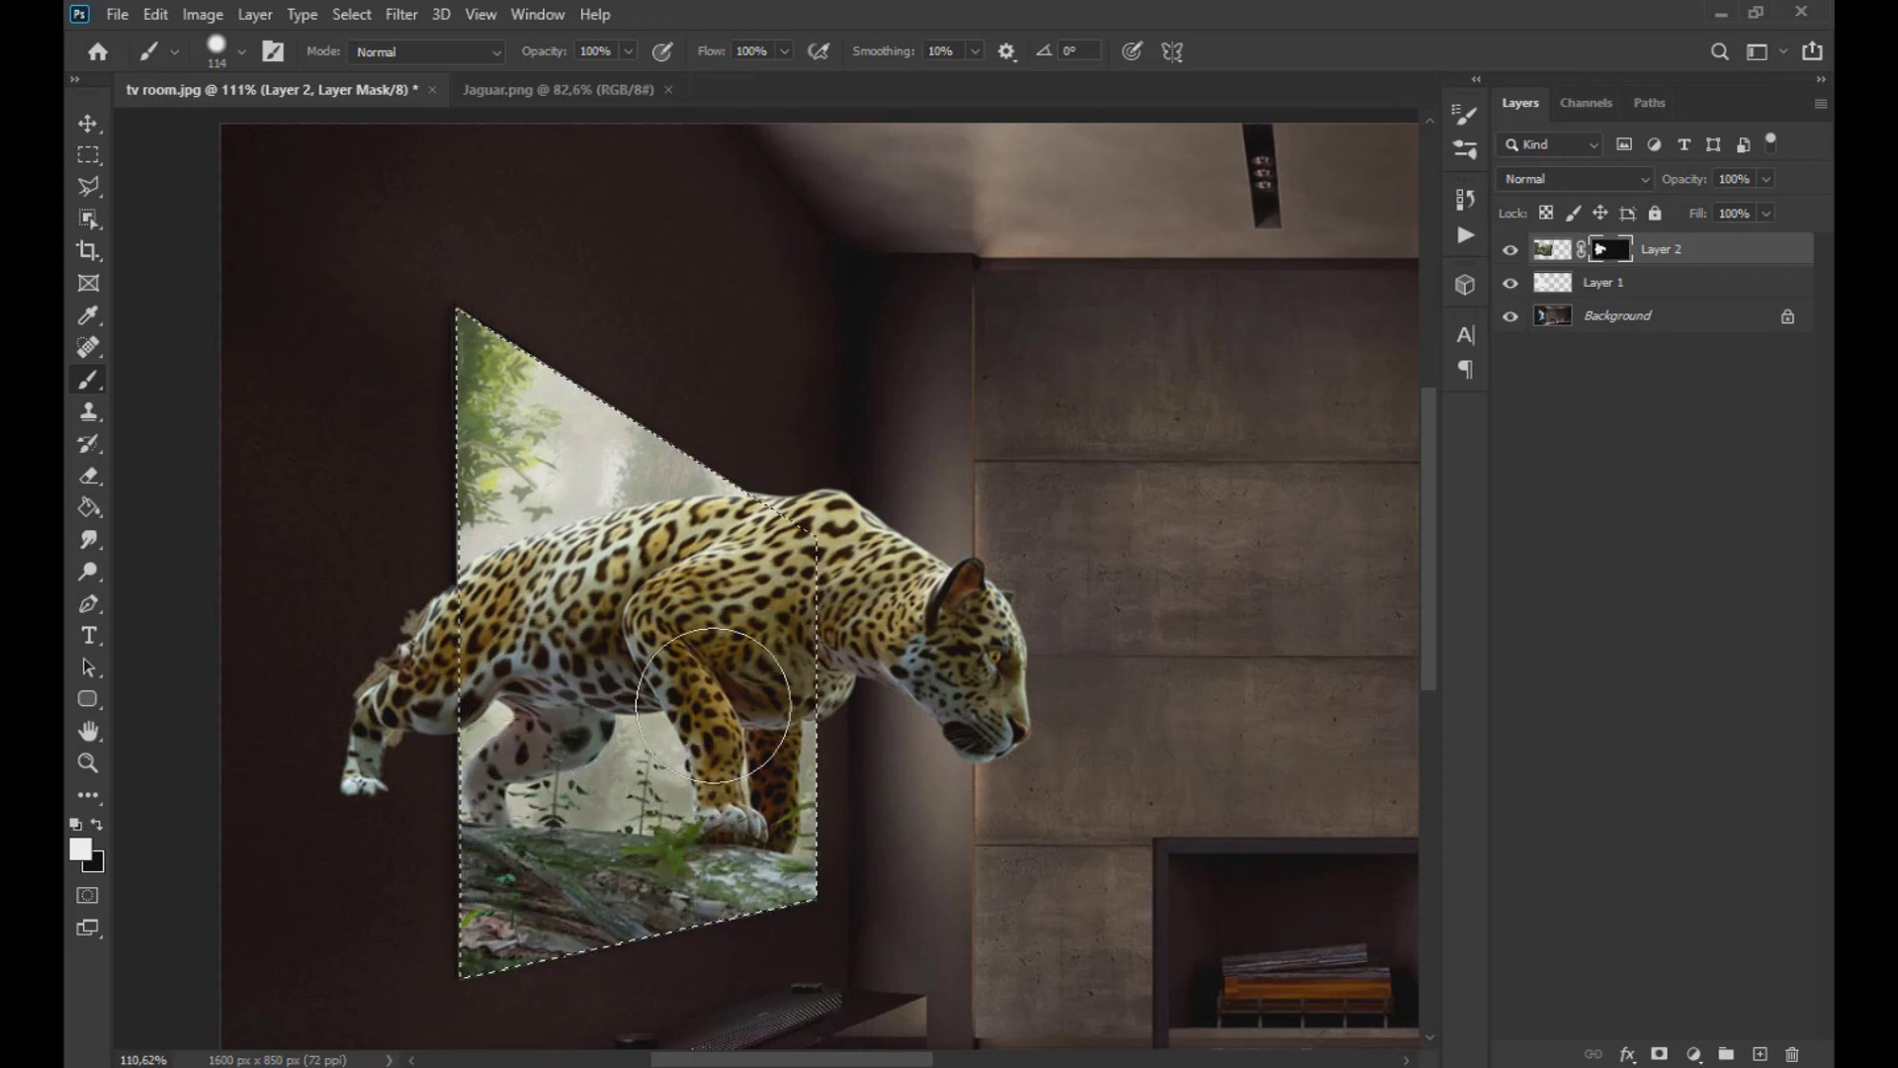
Step: Invert the selection, paint black over the leg outside the screen, and deselect
click(353, 15)
click(394, 111)
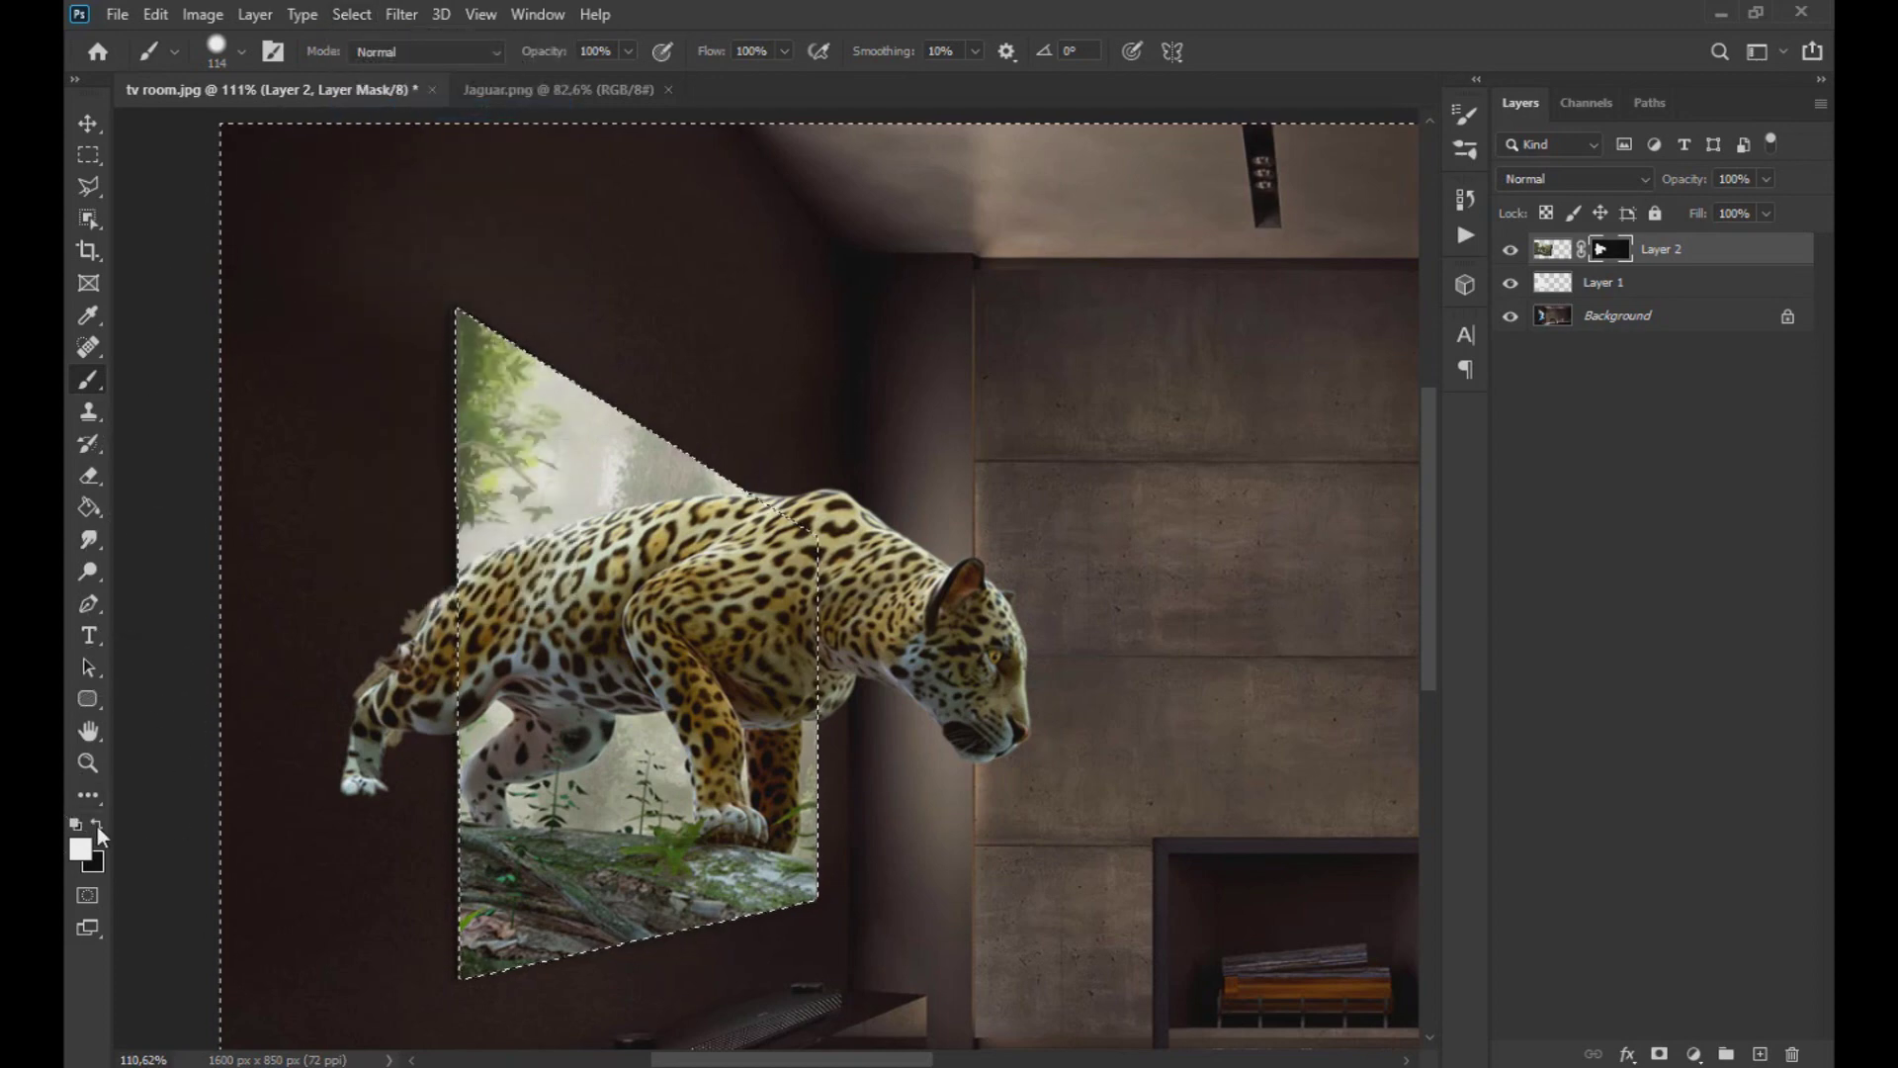
click(98, 824)
mouse_move(385, 591)
mouse_down()
mouse_move(381, 788)
mouse_move(382, 742)
mouse_up()
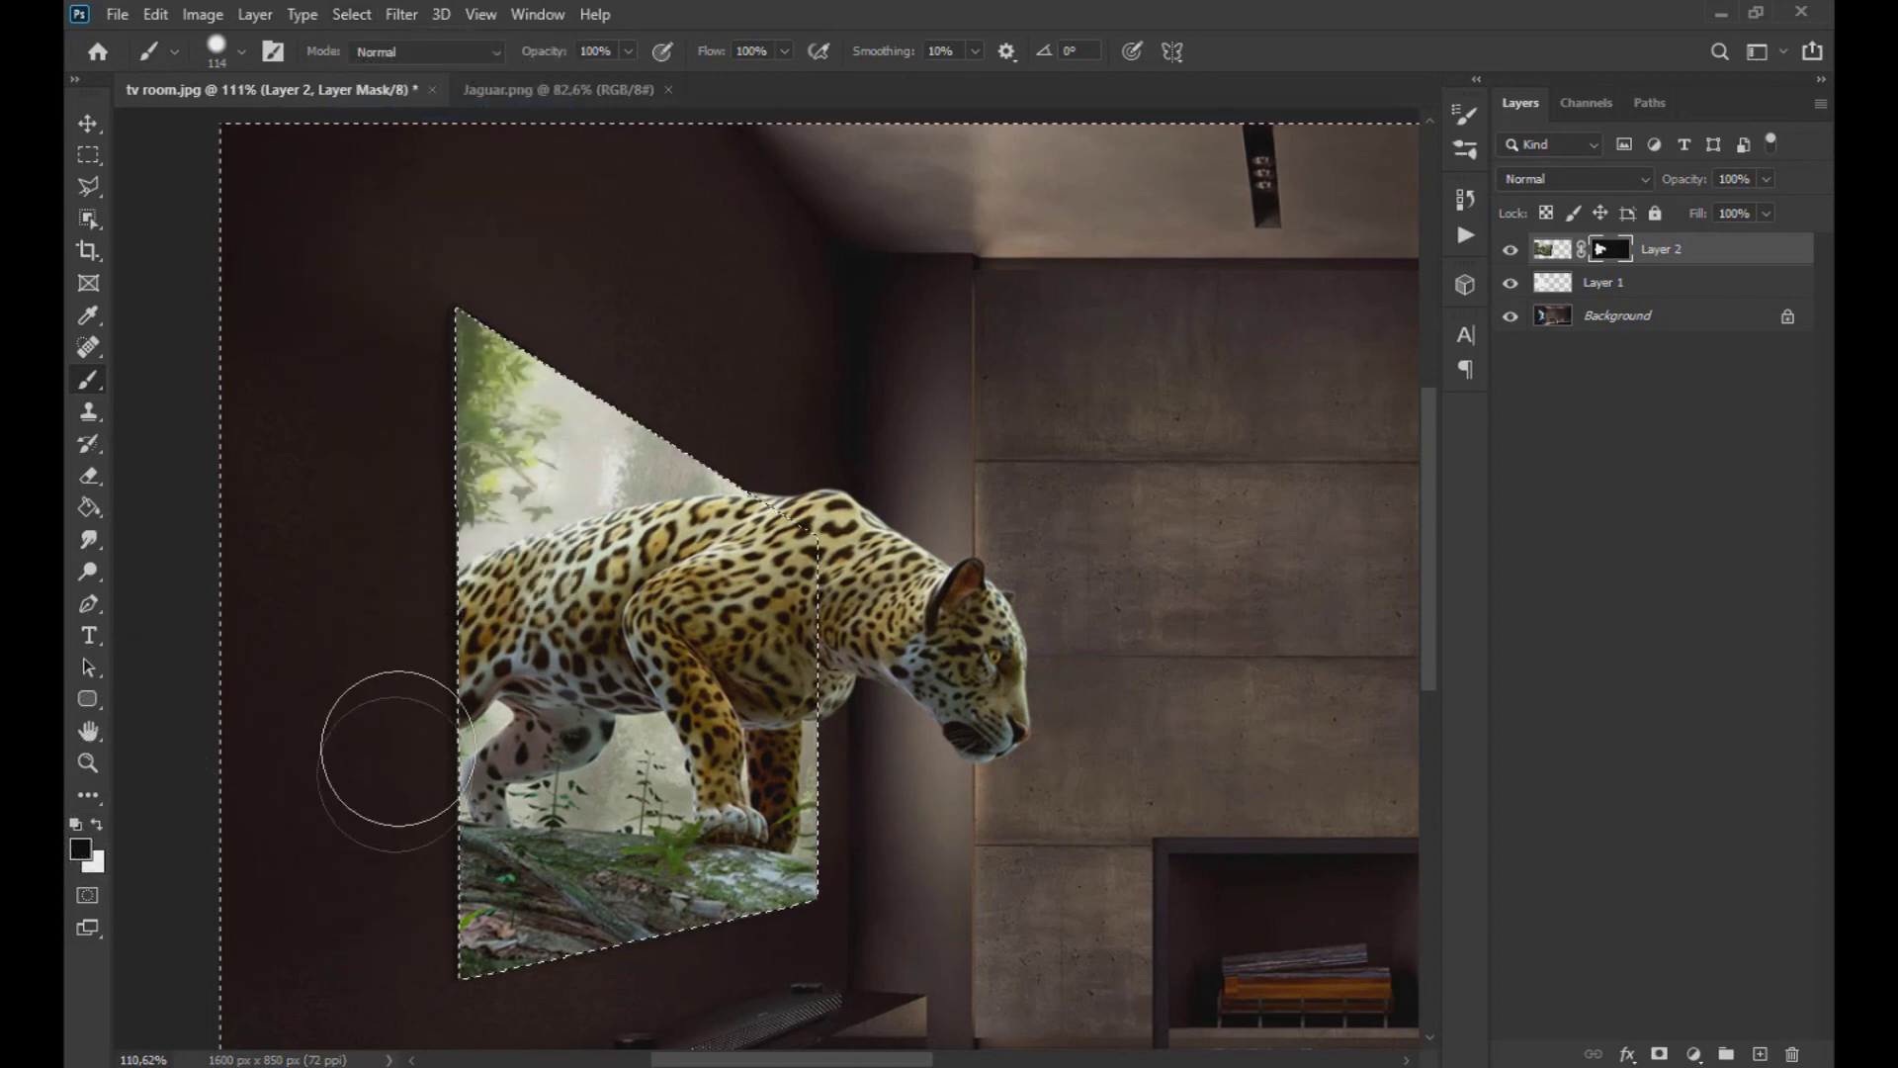
scroll(402, 534, down, 3)
scroll(396, 552, down, 2)
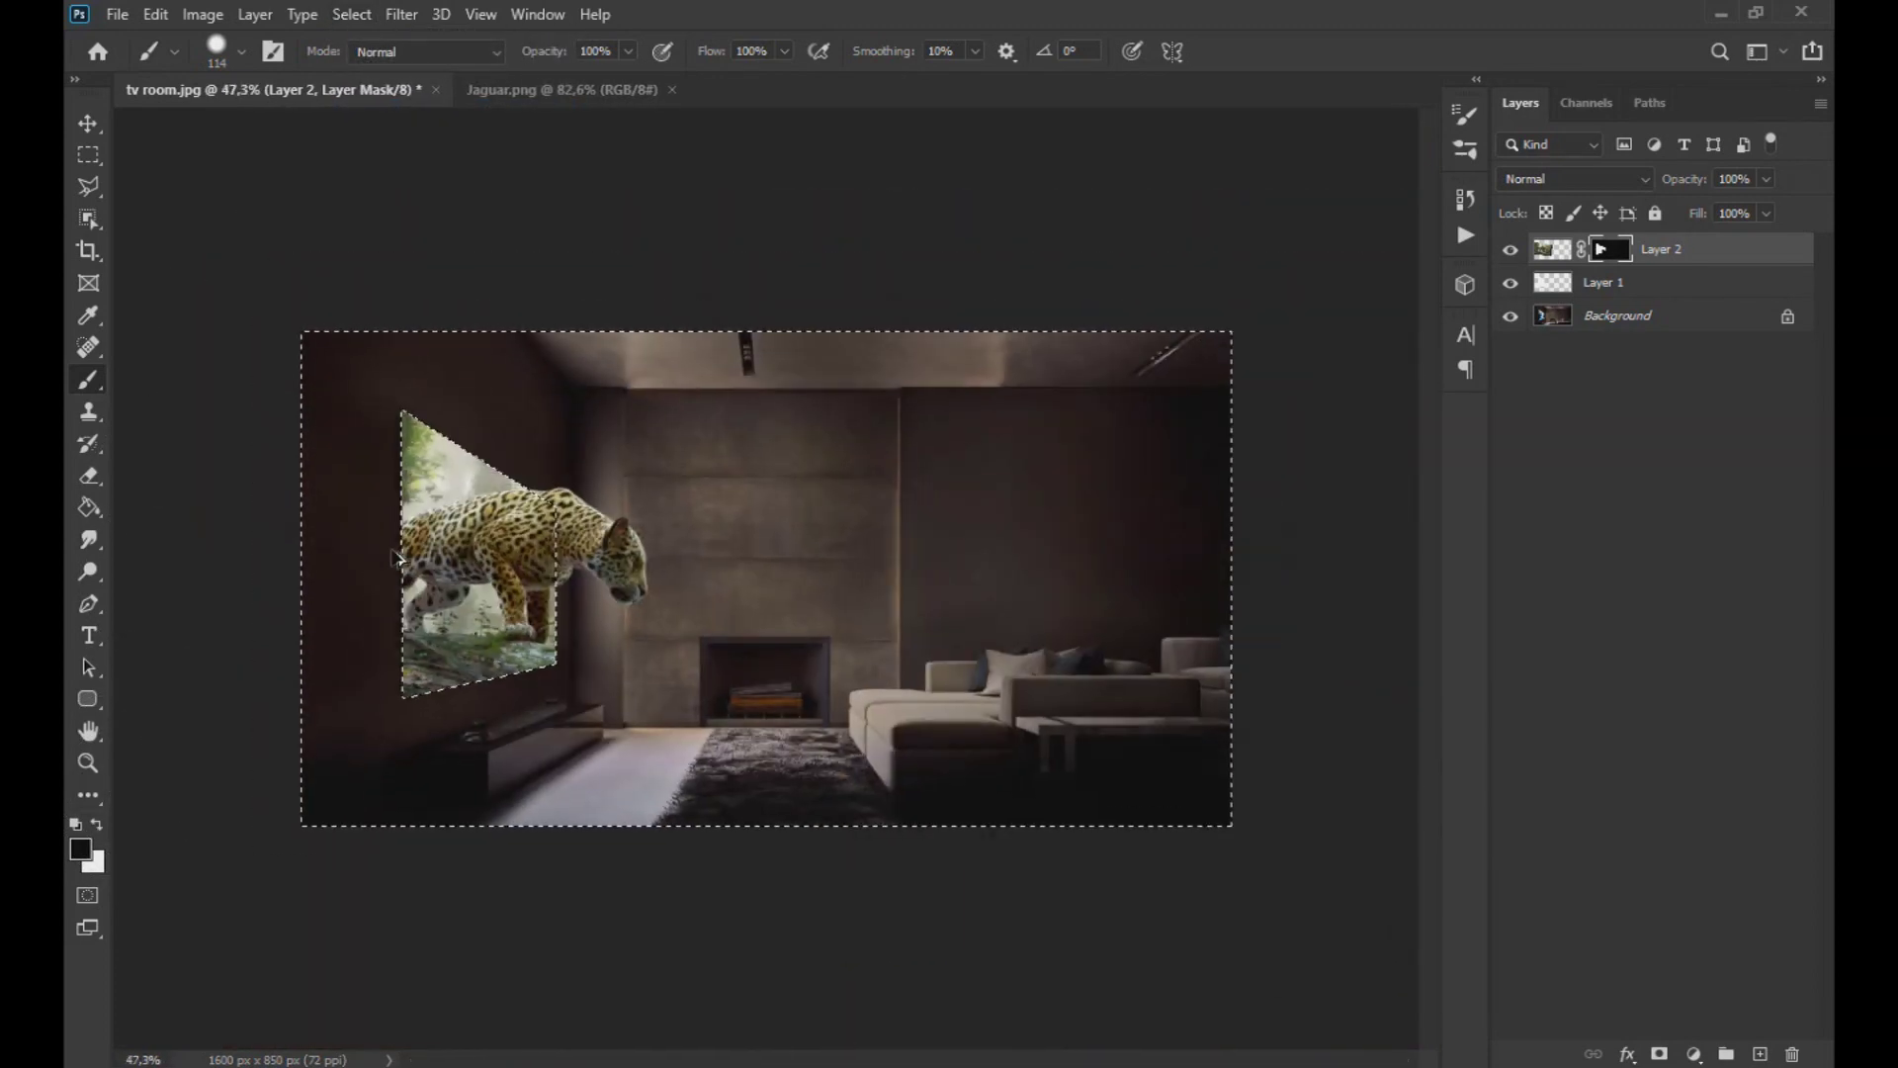
key(ctrl+d)
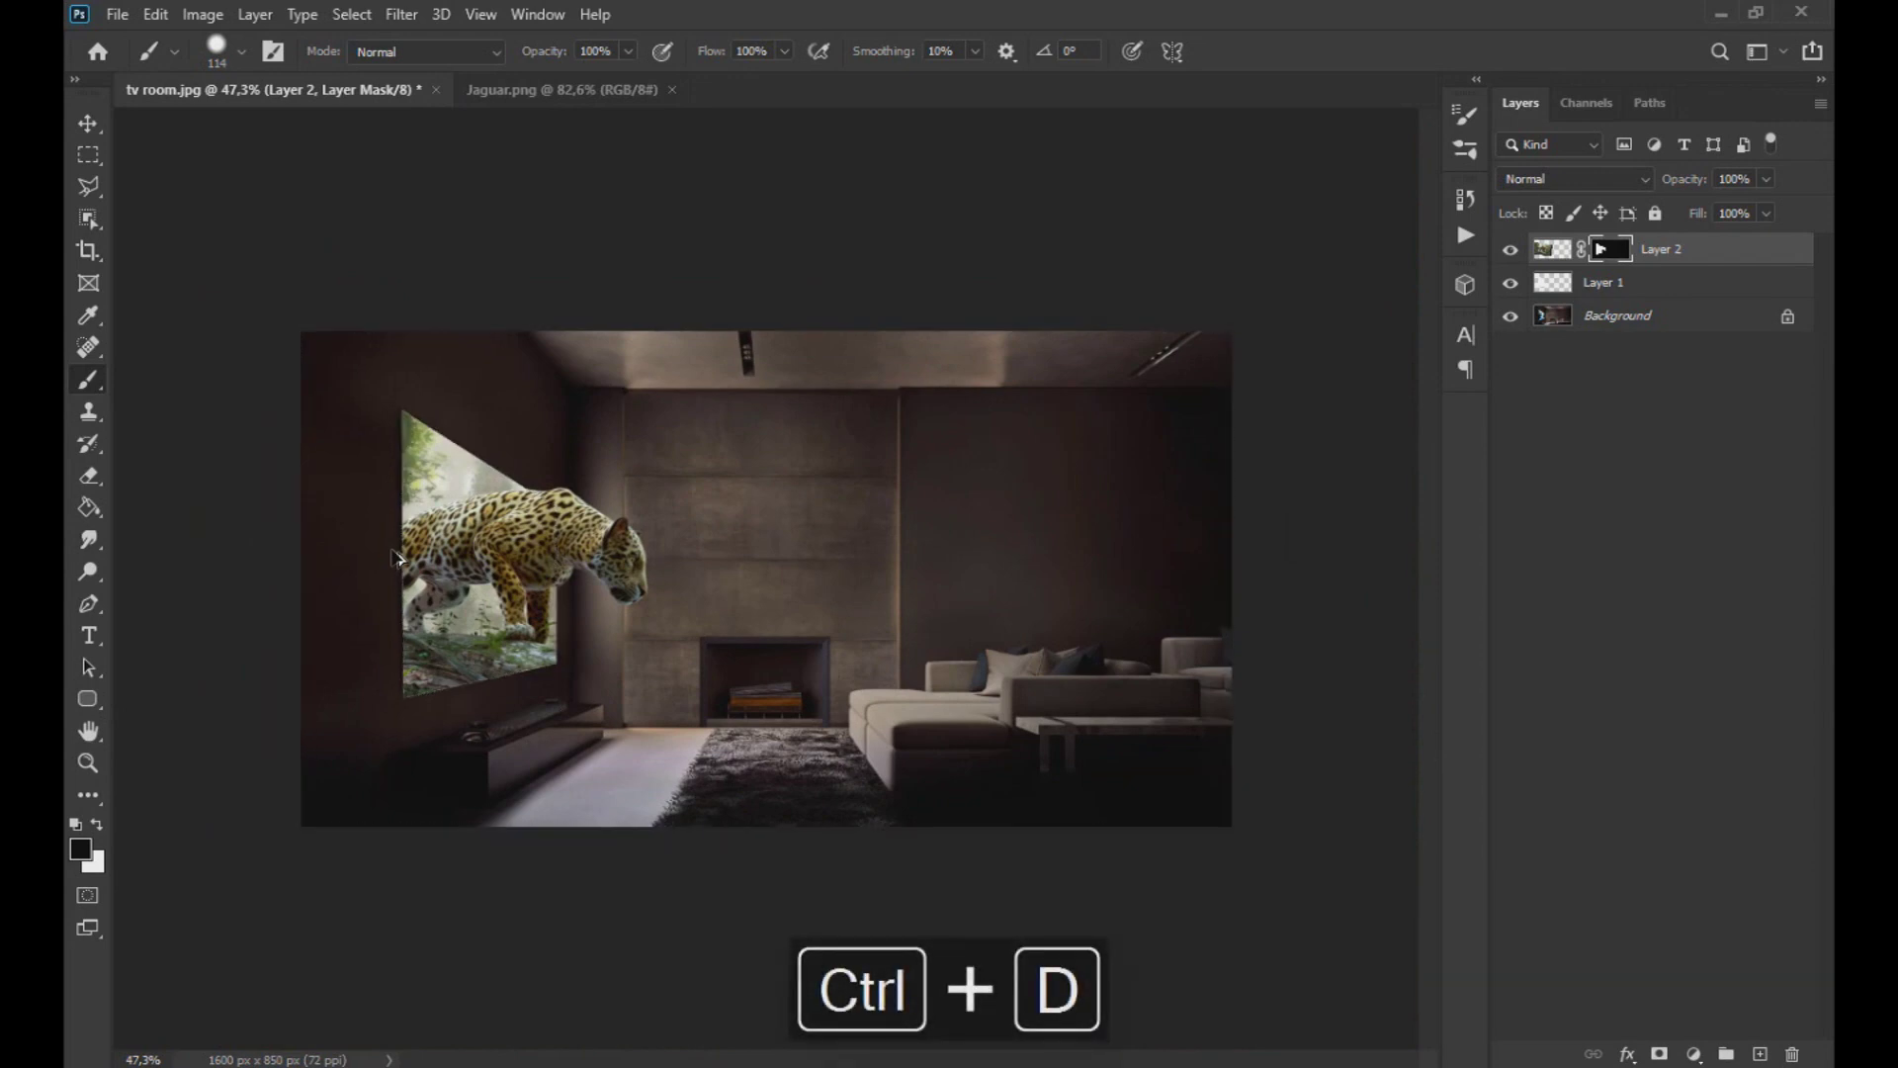
key(v)
key(ctrl+0)
click(1550, 253)
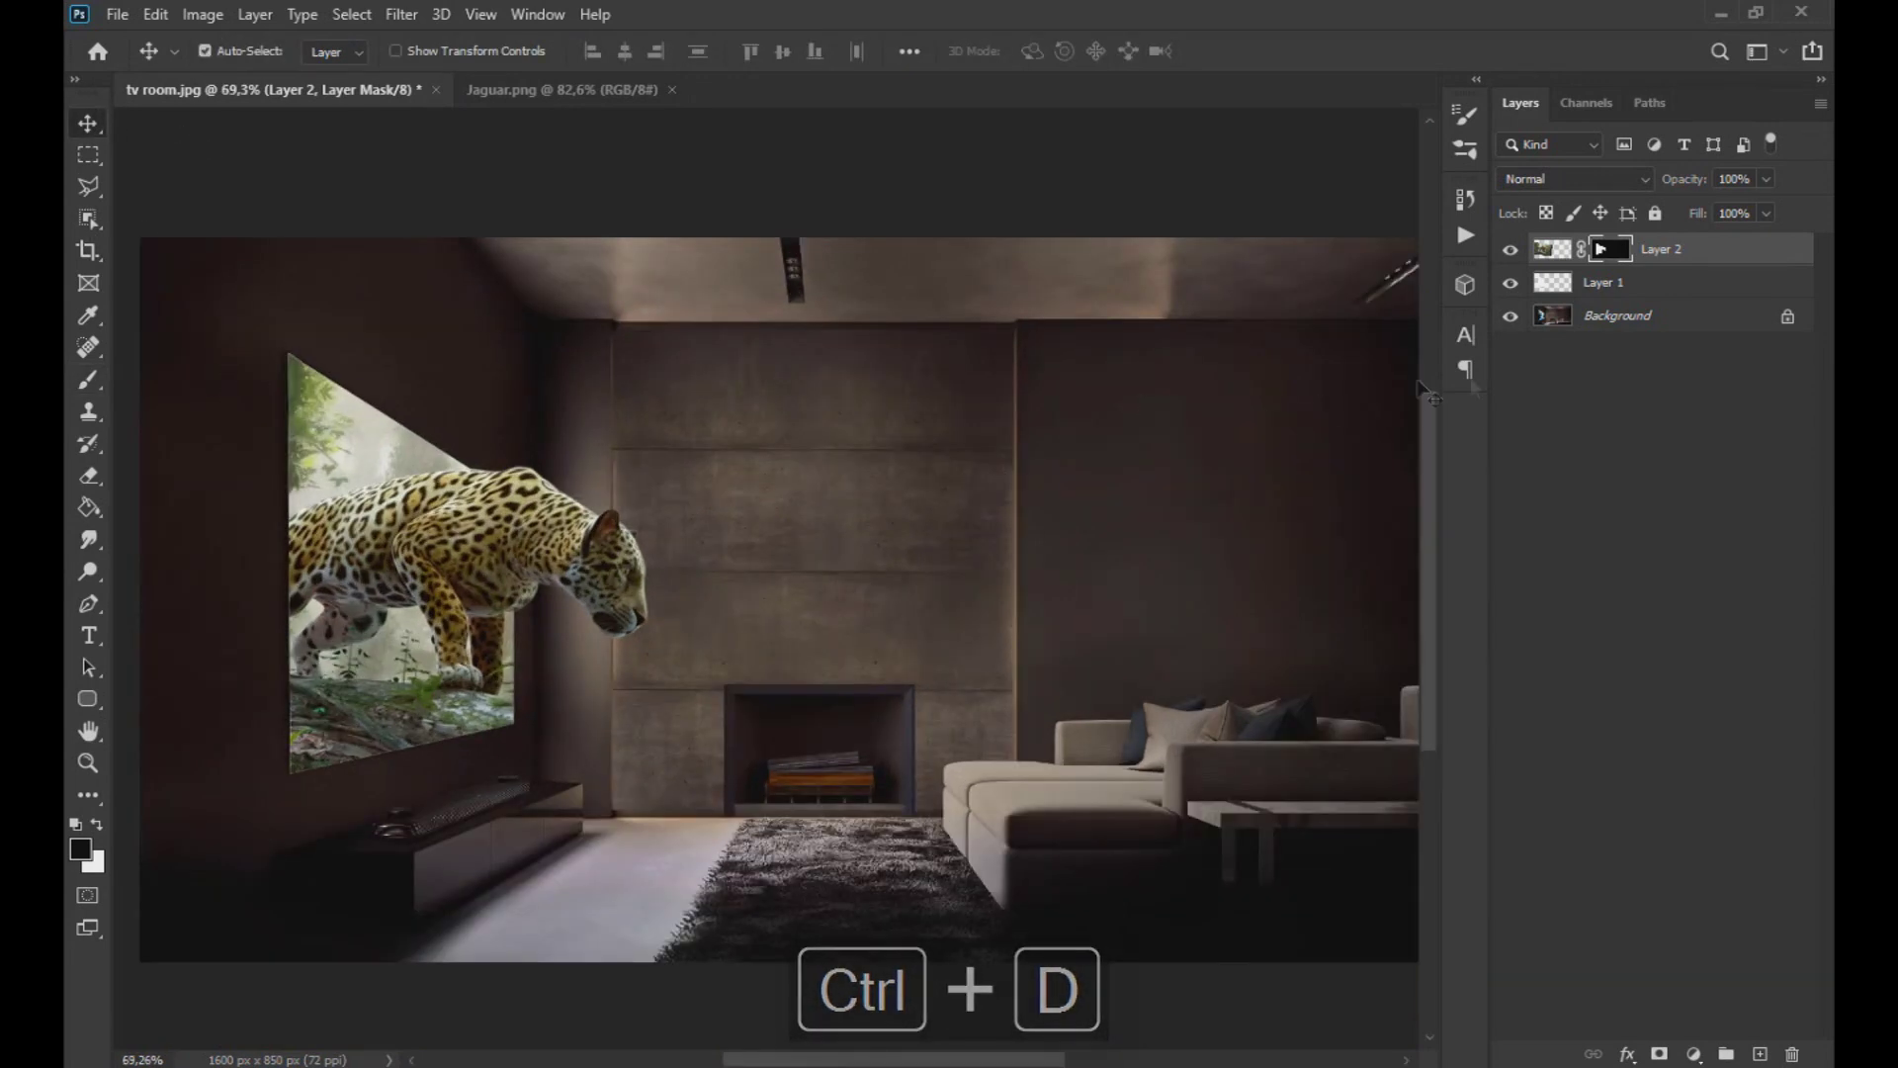
Step: Lower the jaguar layer's saturation to -45 with Hue/Saturation
click(204, 14)
mouse_move(241, 77)
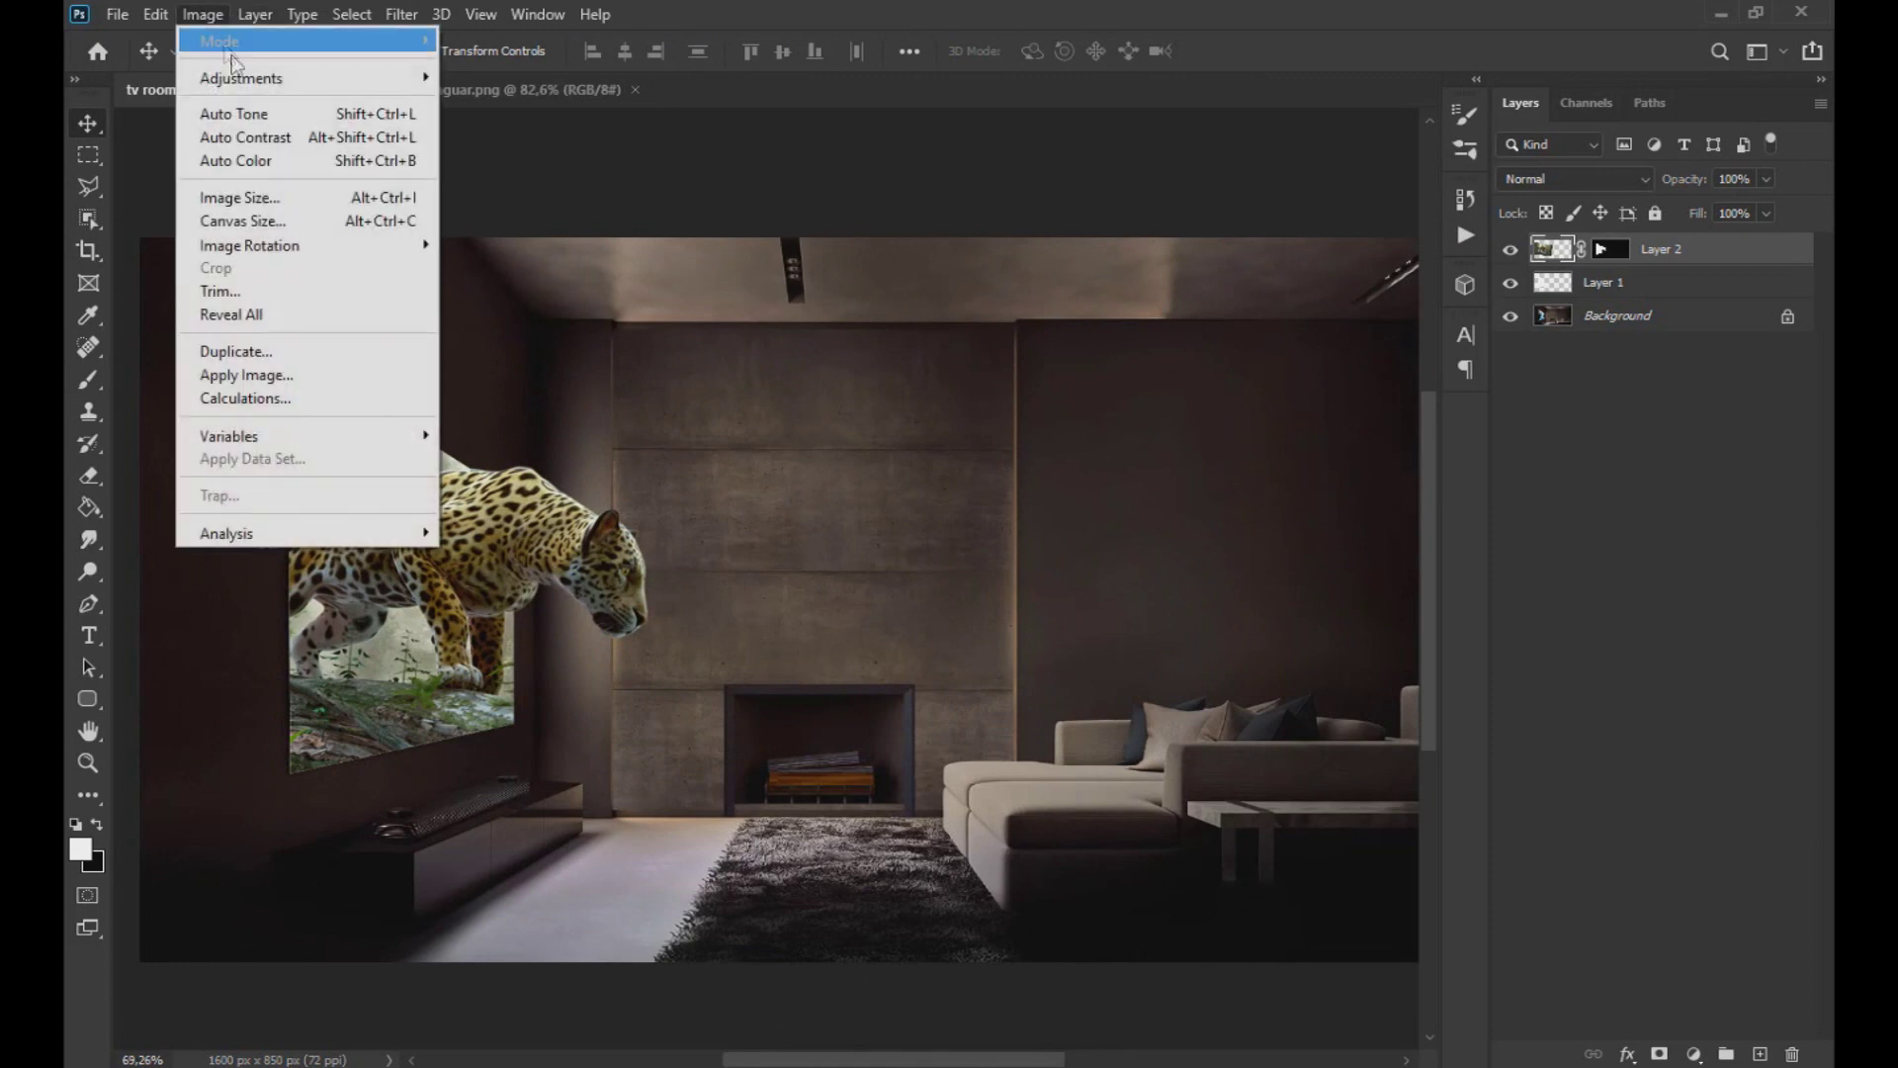
click(573, 208)
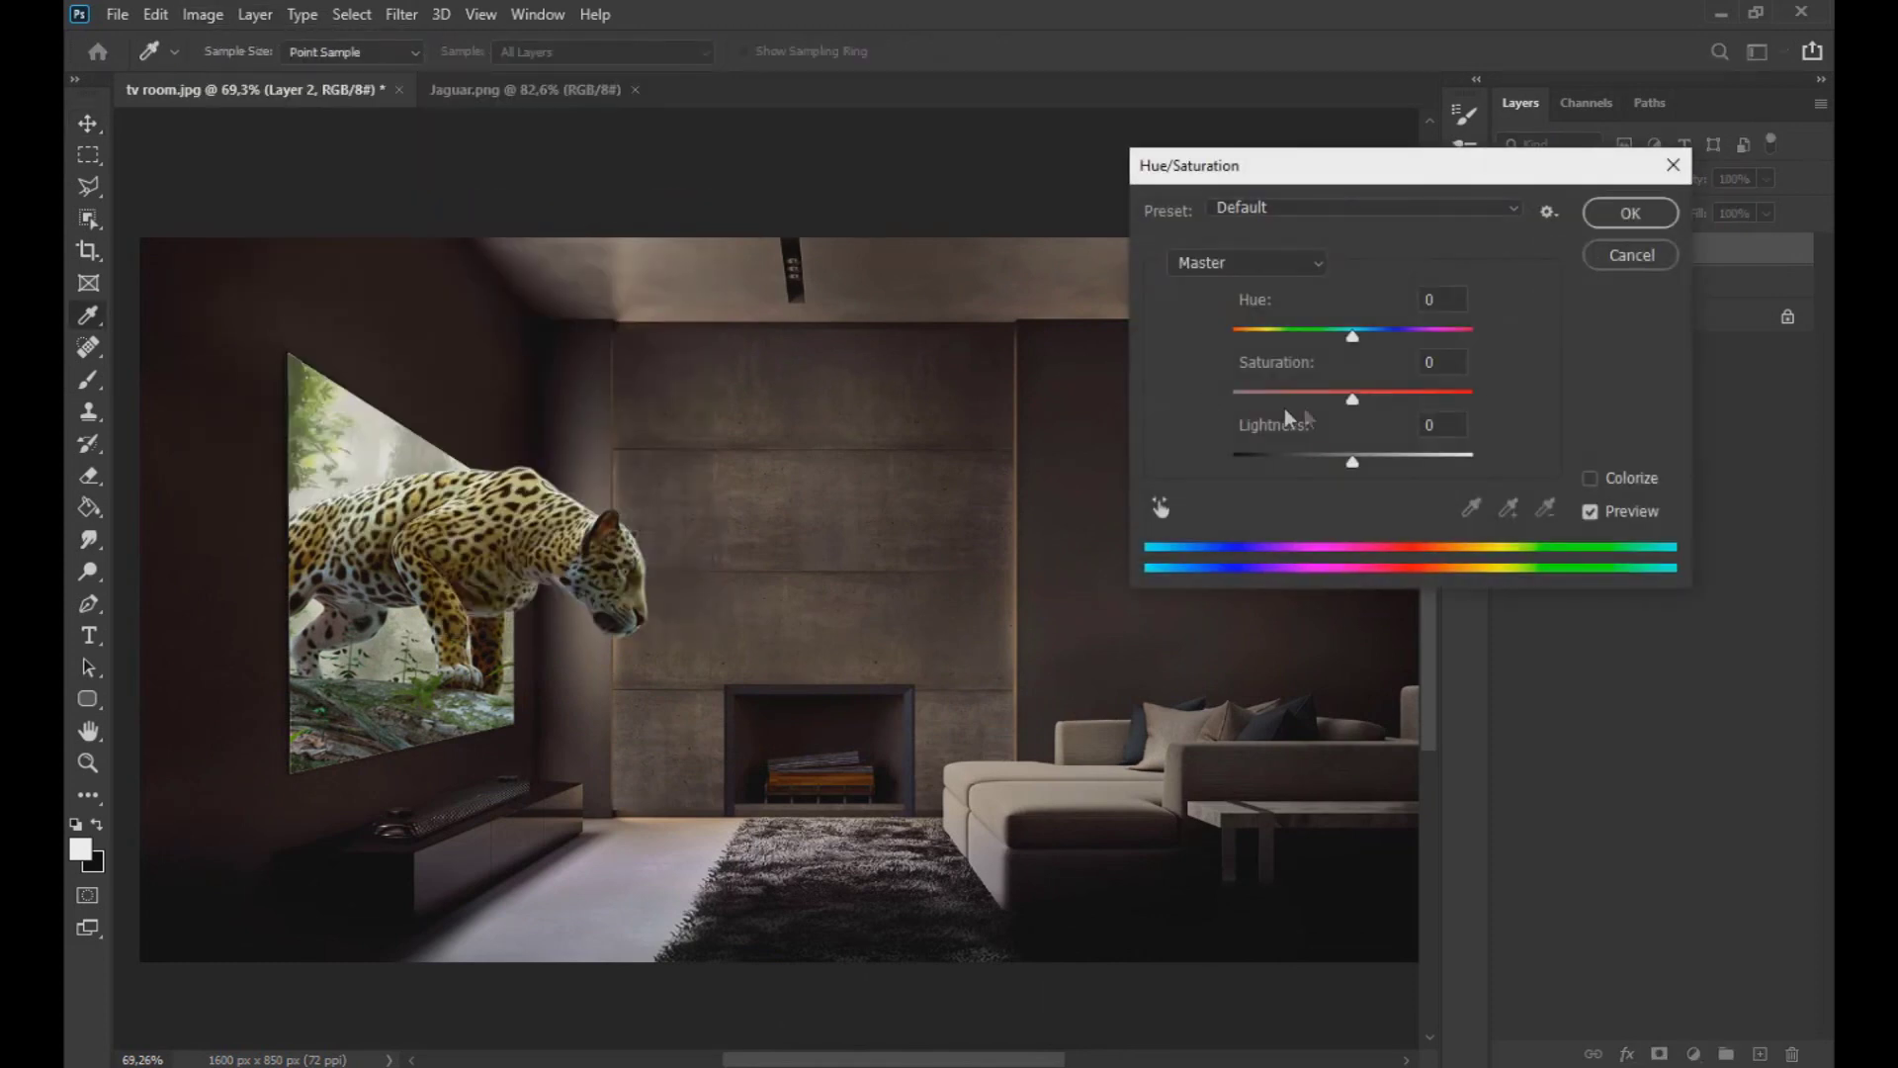
drag(1353, 402, 1350, 399)
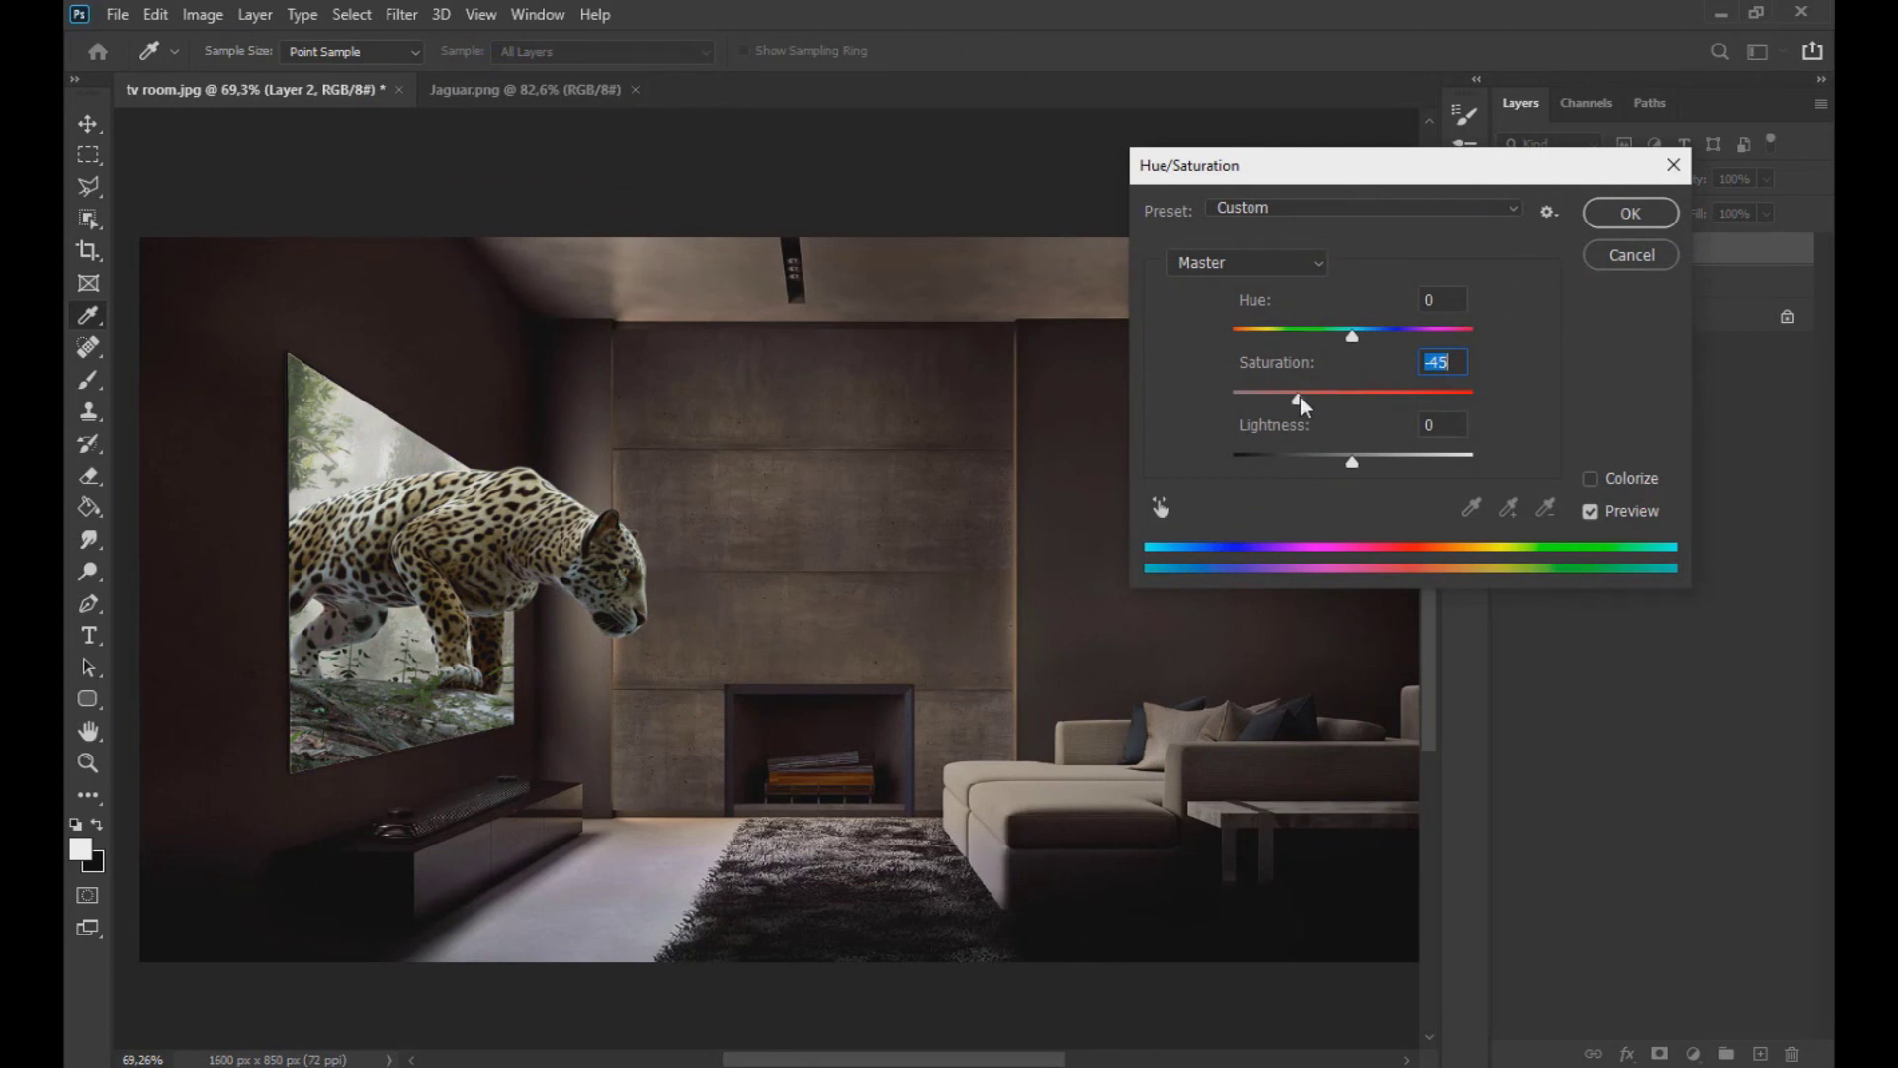
click(1626, 214)
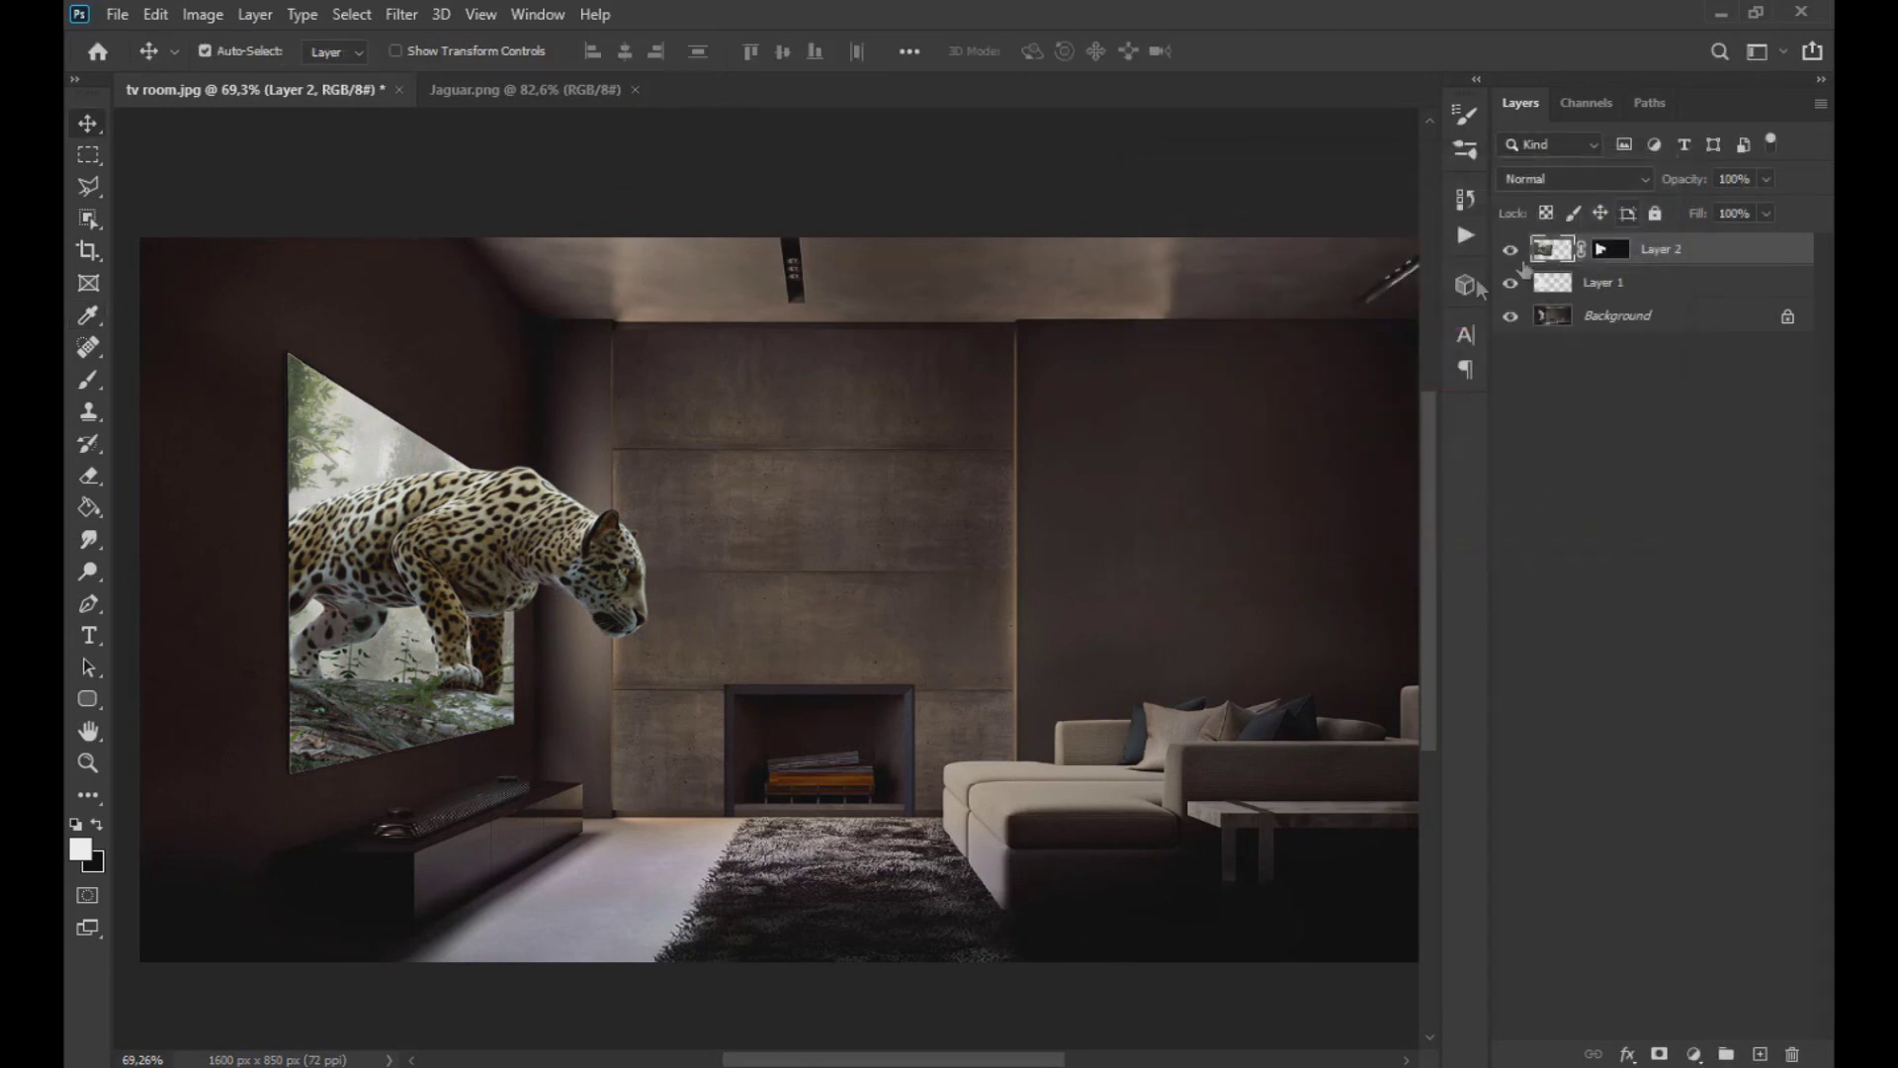
scroll(999, 535, down, 2)
scroll(949, 542, down, 1)
scroll(896, 552, down, 1)
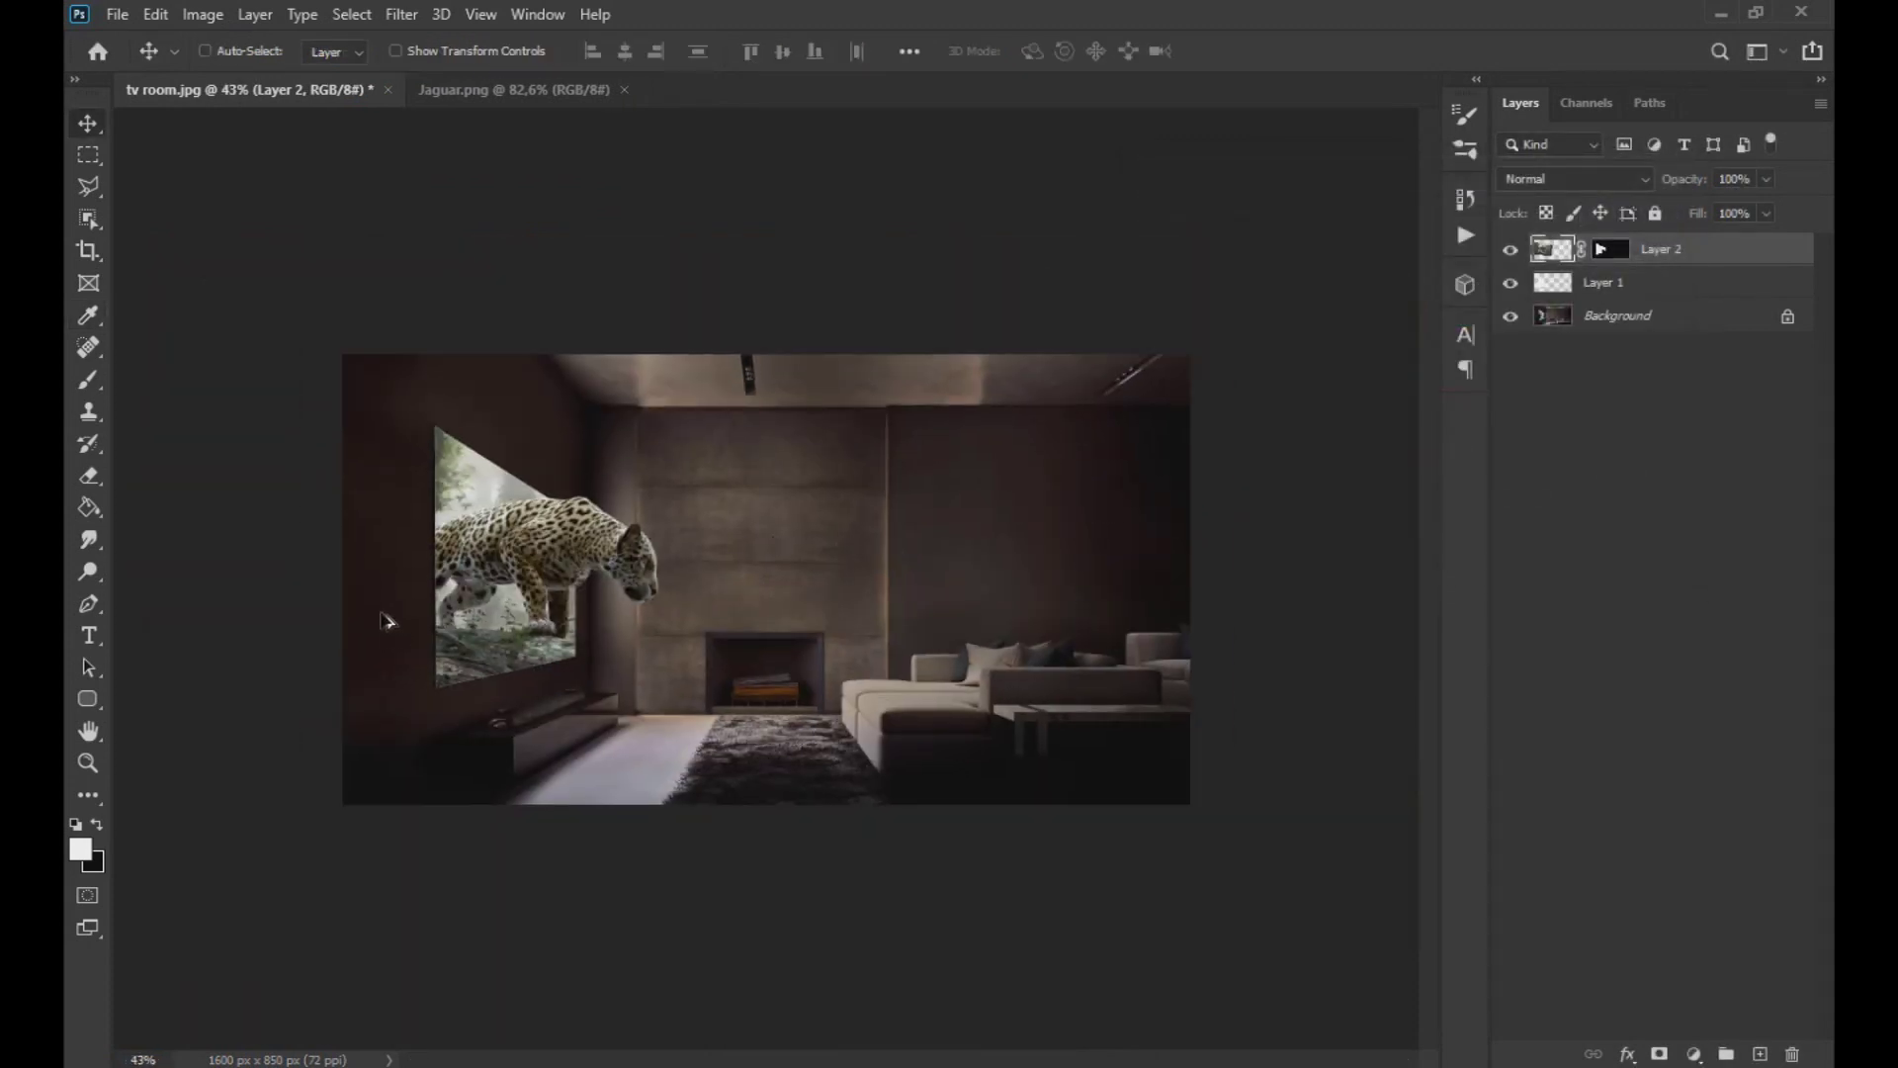
scroll(383, 622, up, 3)
scroll(381, 612, up, 1)
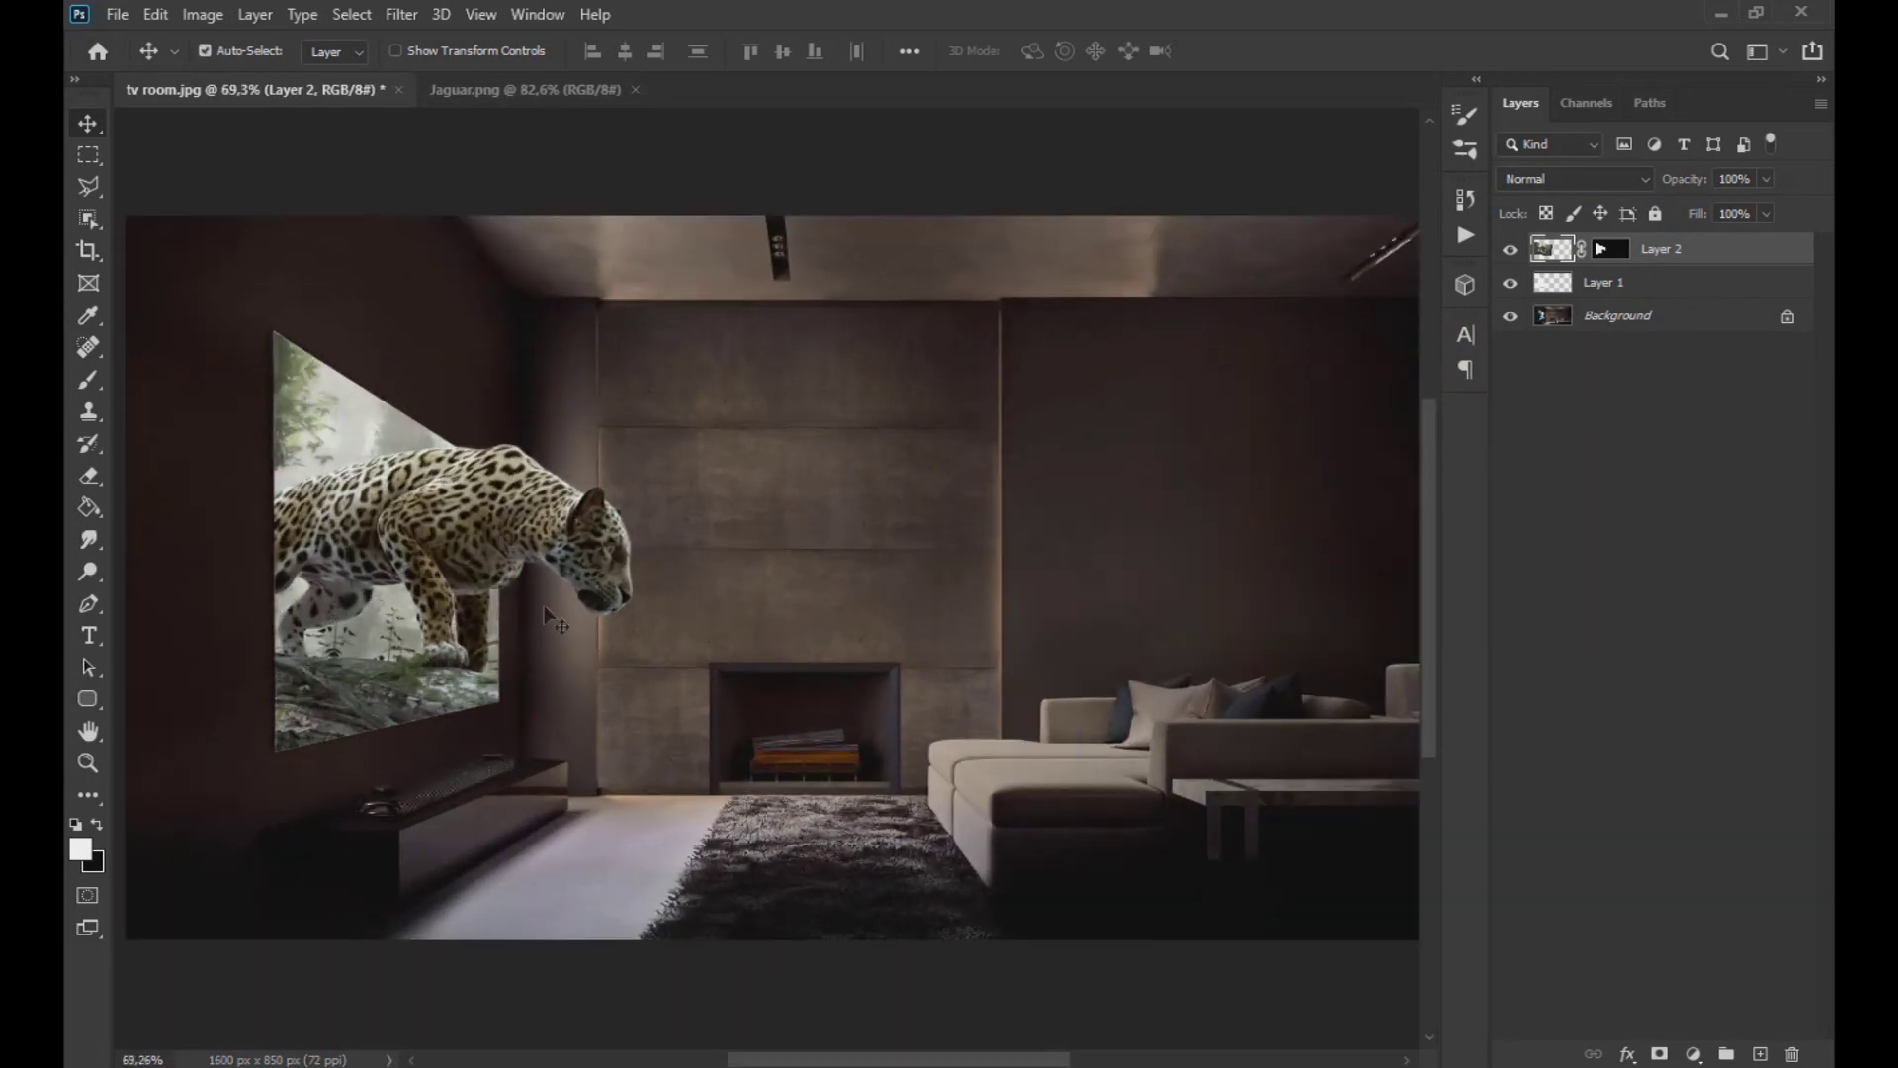
drag(988, 1061, 943, 1062)
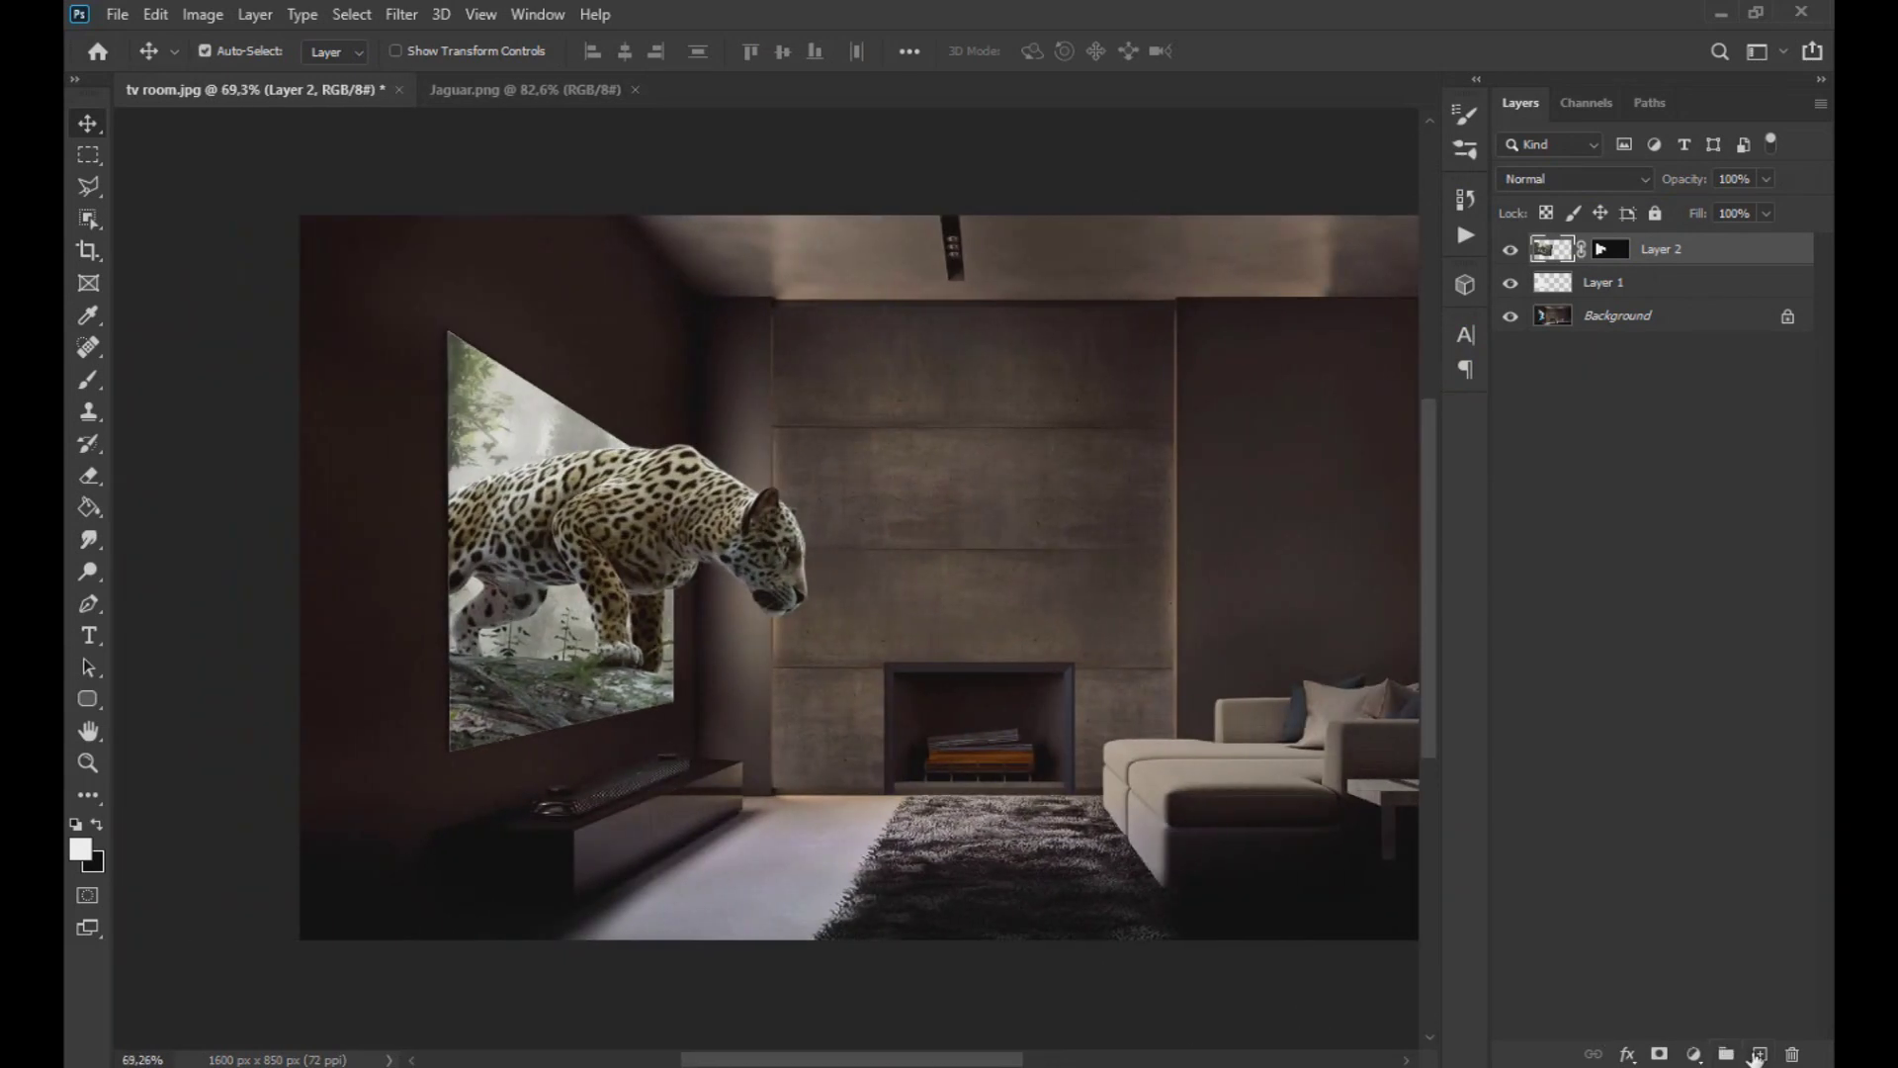
Step: On a new layer, draw a polygonal light beam from the TV and fill it white
click(1757, 1052)
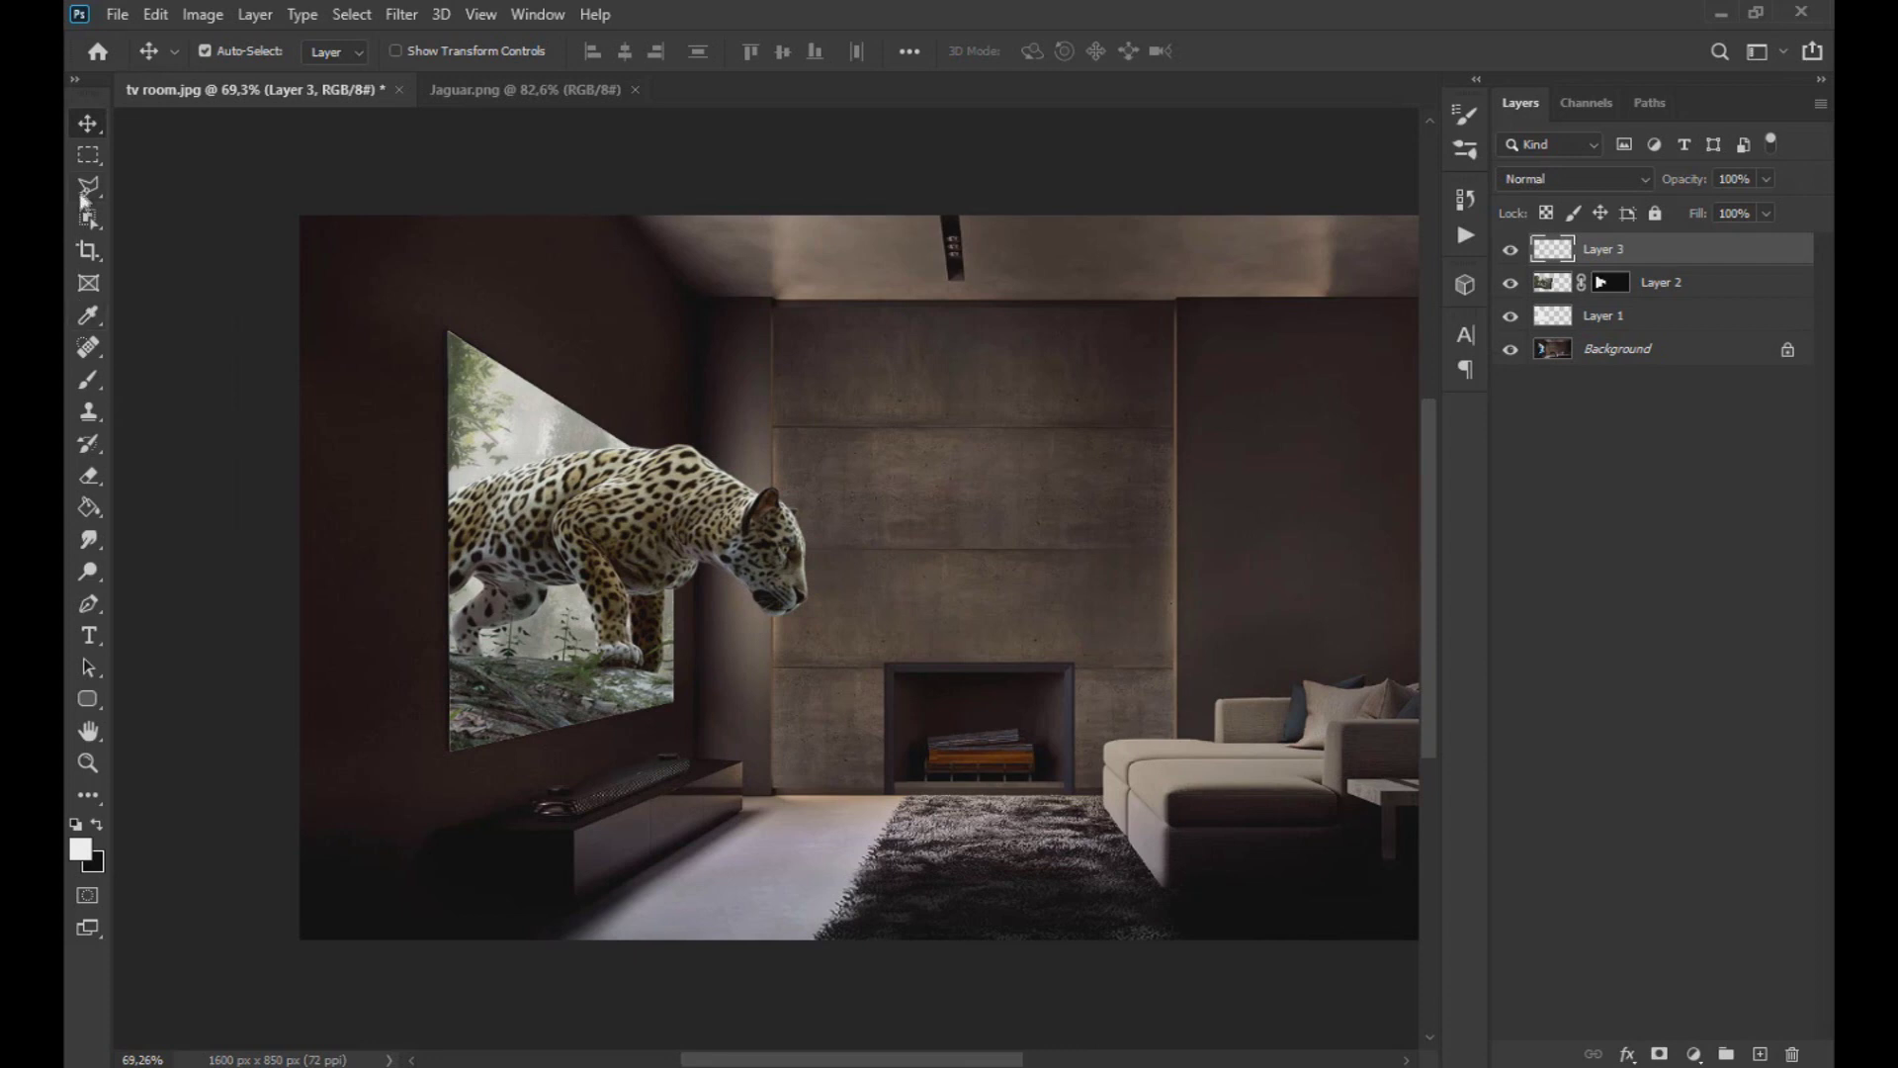
click(88, 186)
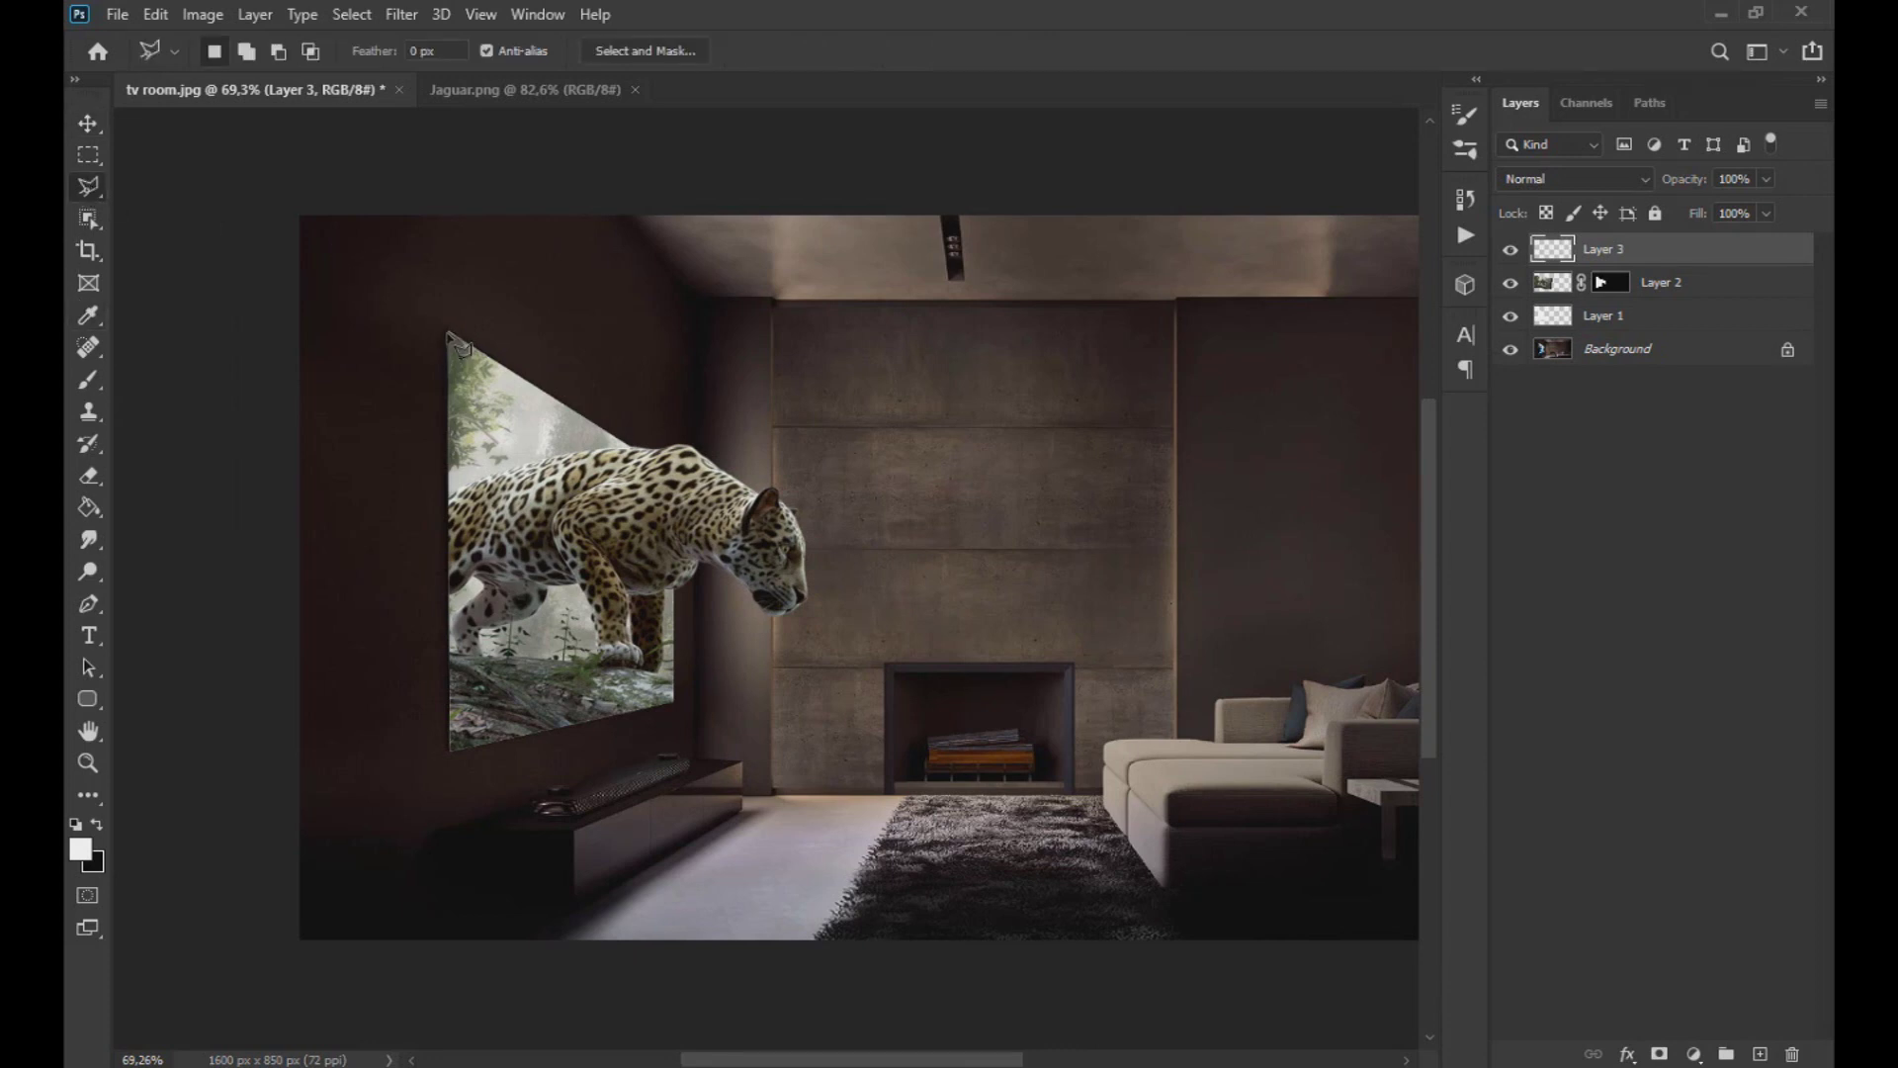
click(919, 298)
click(922, 880)
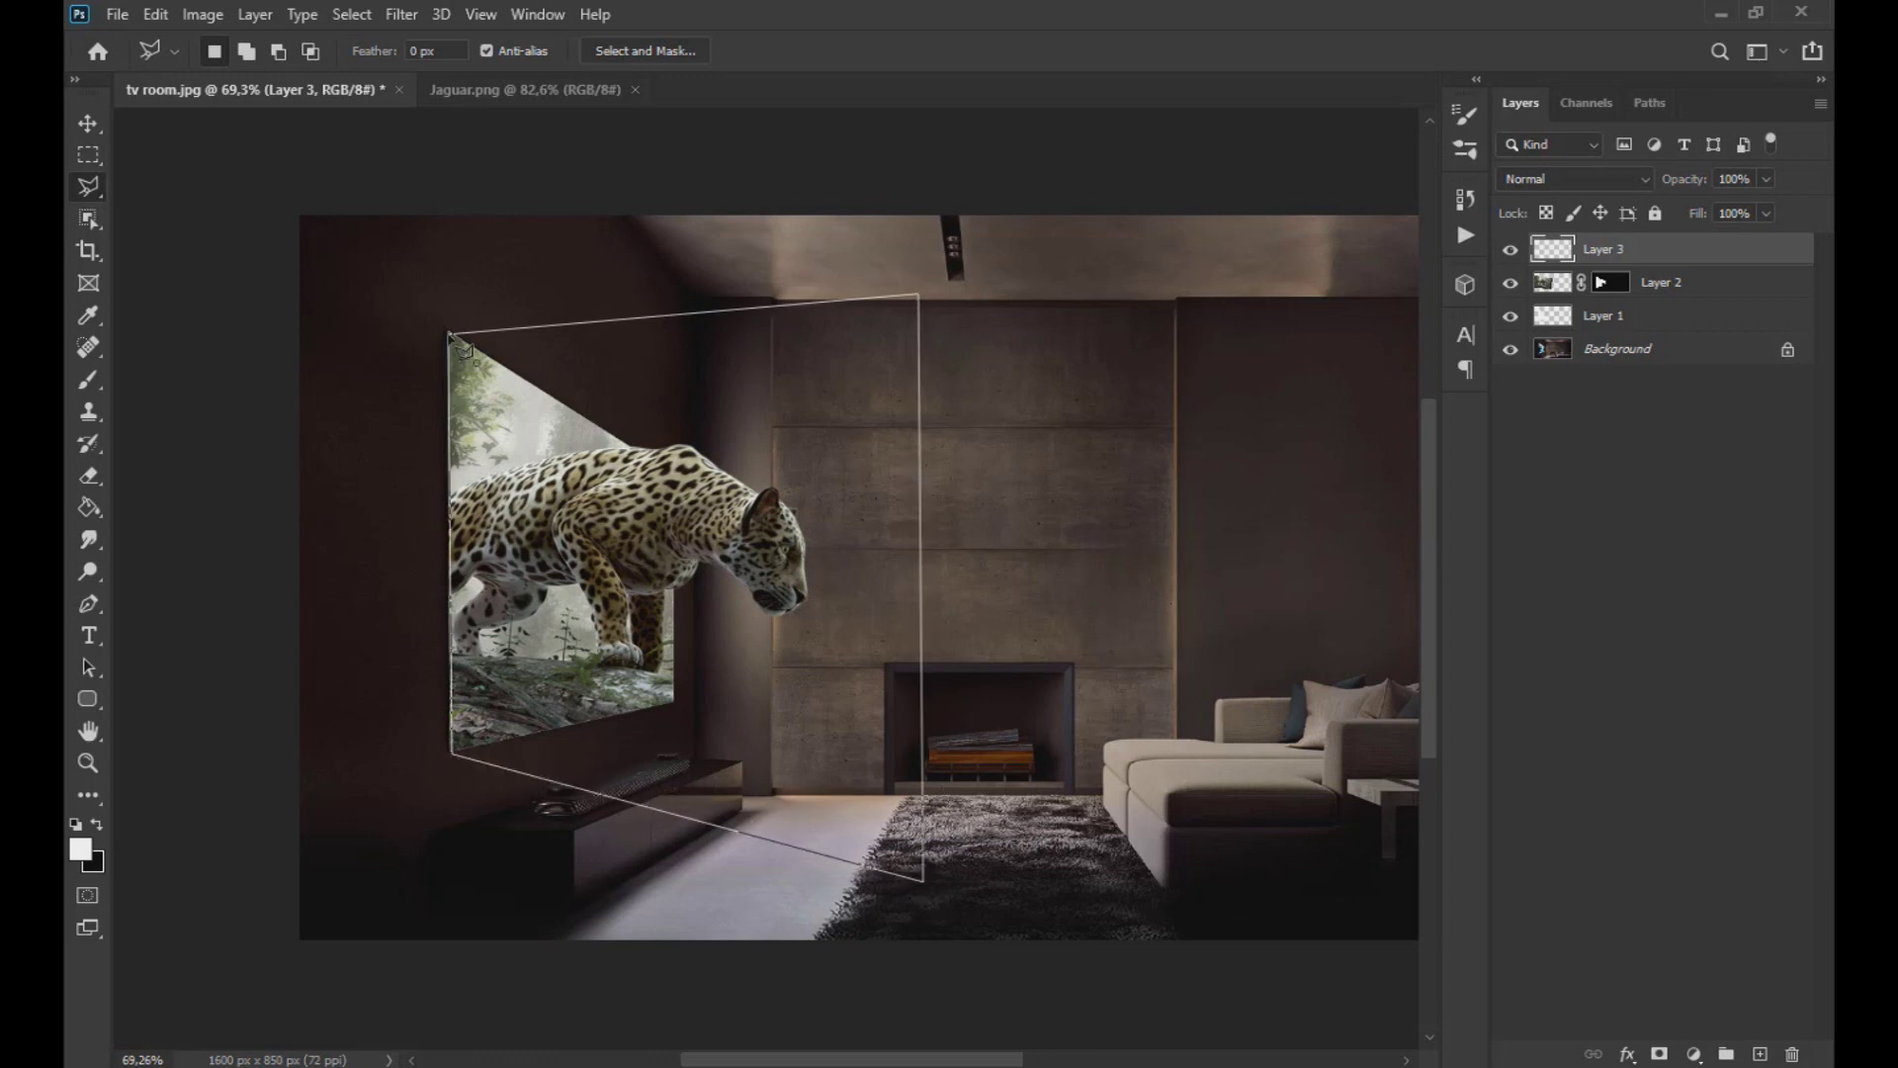
click(452, 335)
key(alt+BackSpace)
key(ctrl+d)
key(v)
click(1588, 181)
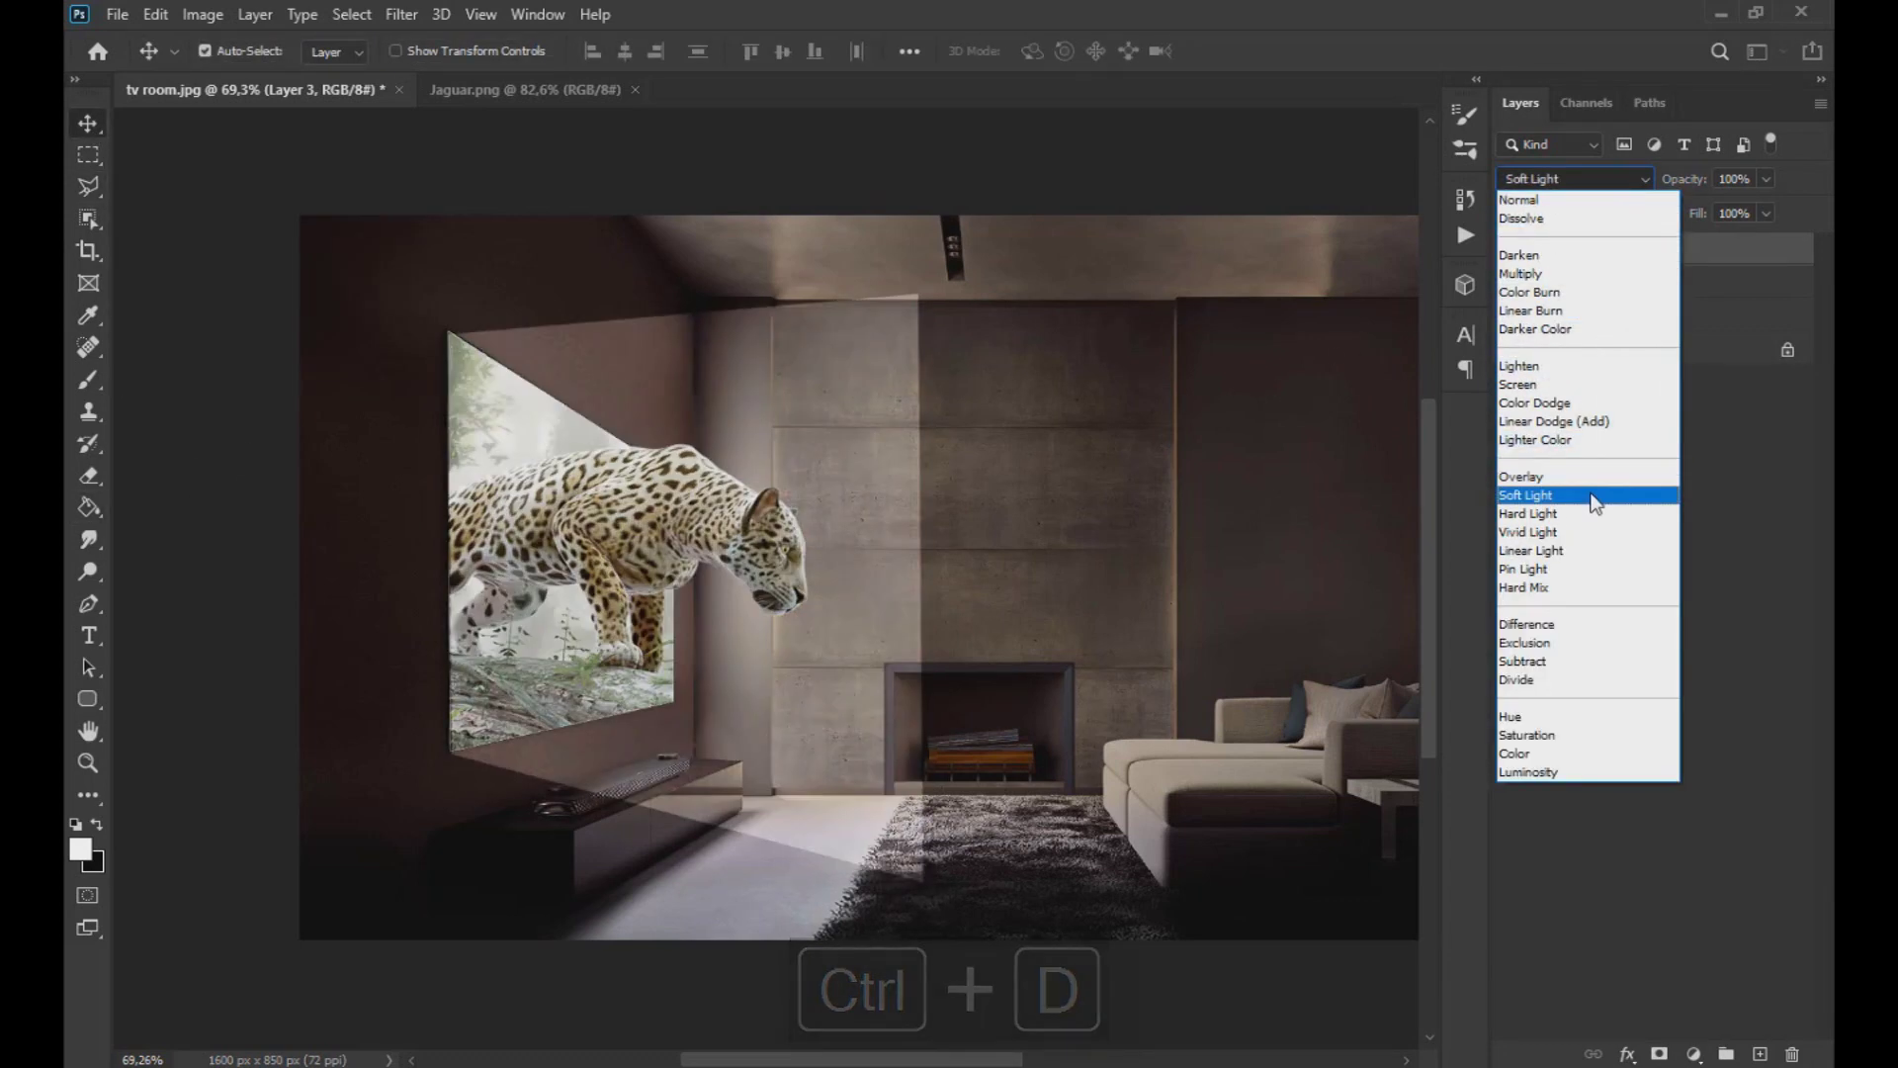
Step: Set the beam to Soft Light, Gaussian Blur it at radius 34.6, and lower opacity to 54%
click(1593, 503)
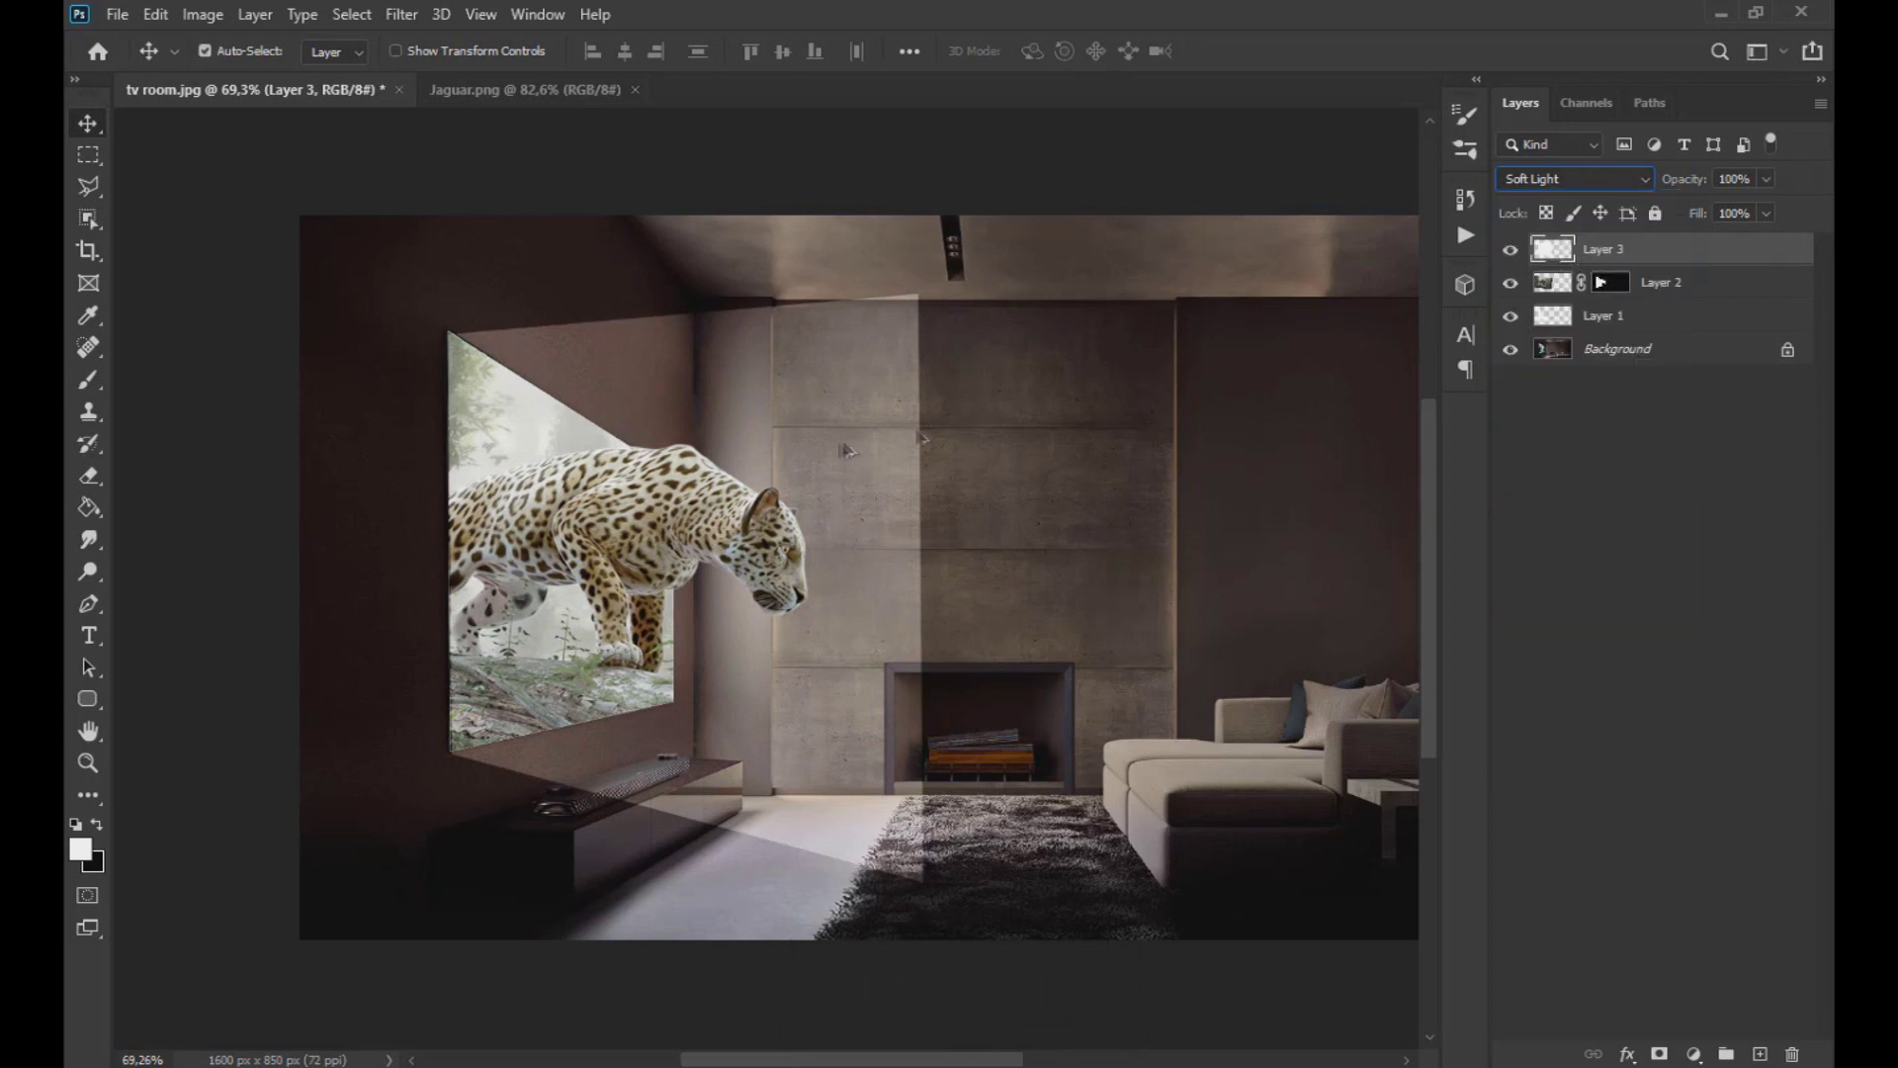
click(401, 13)
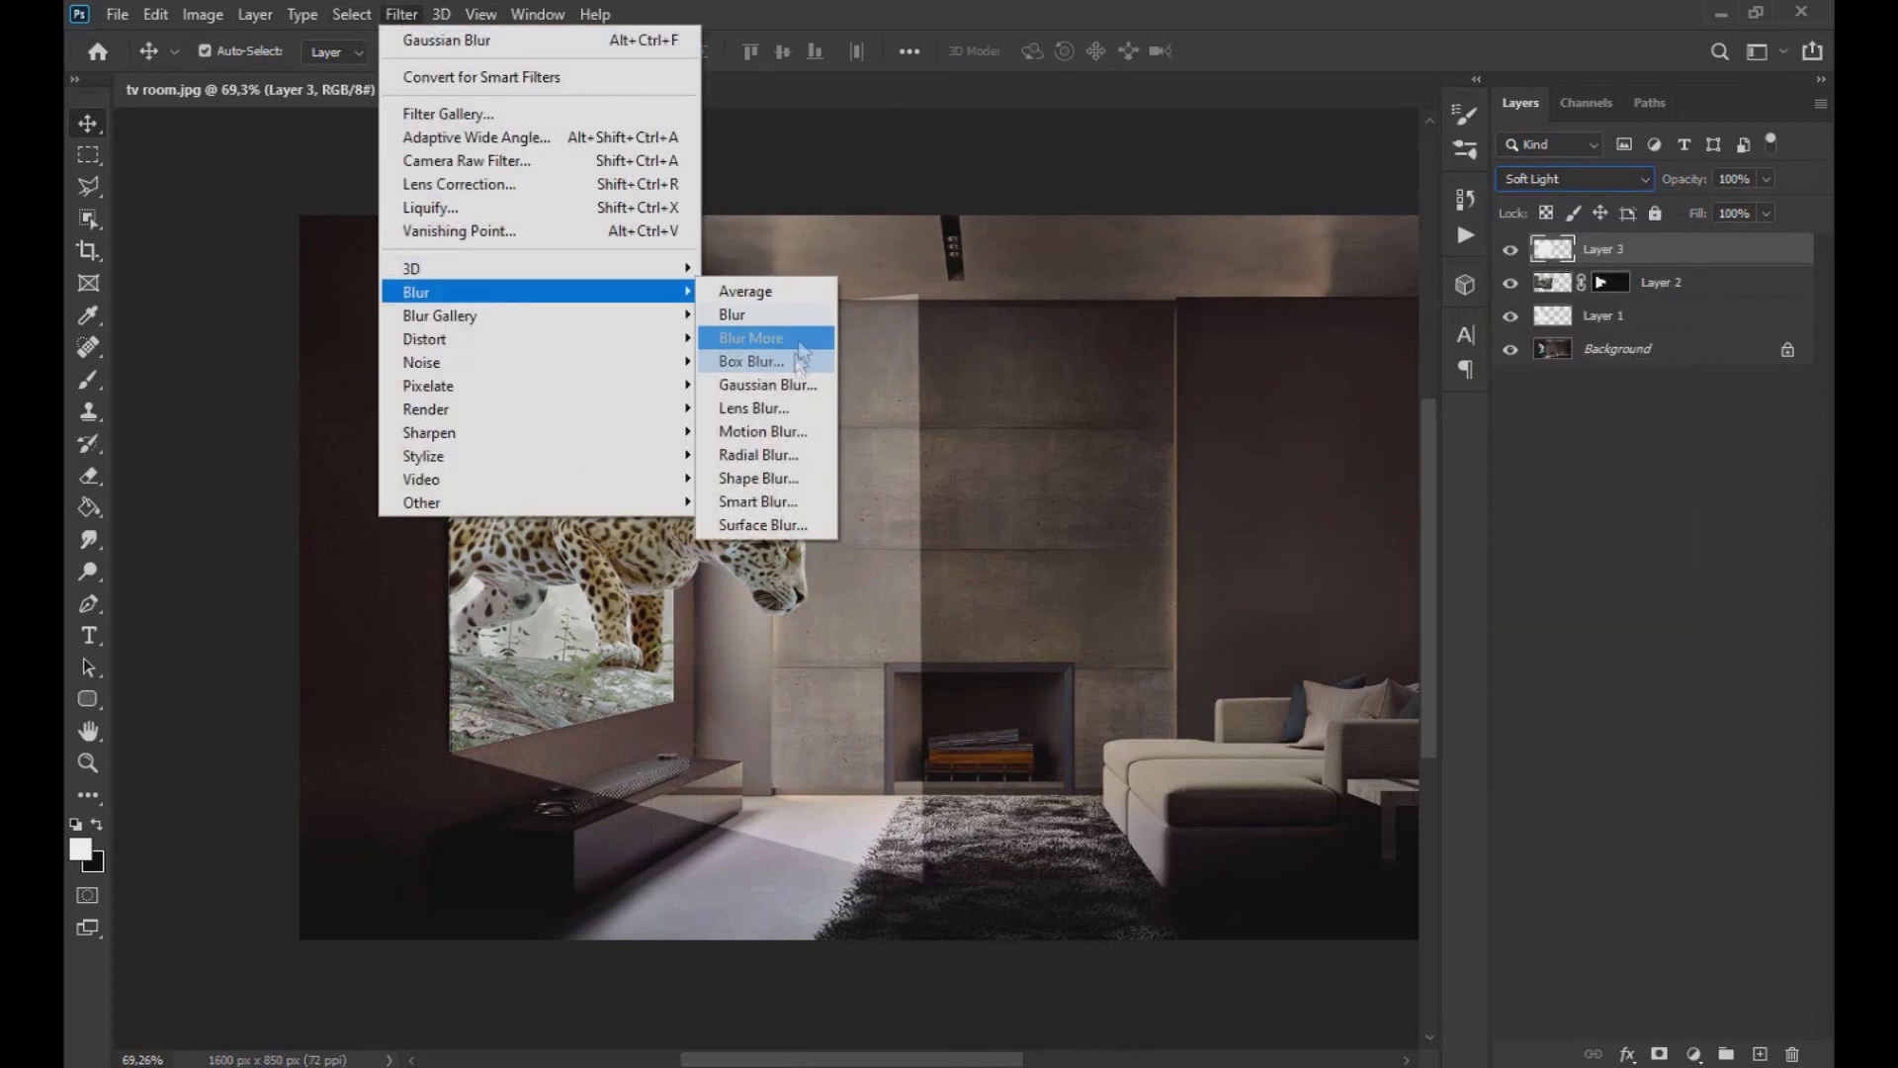
click(764, 401)
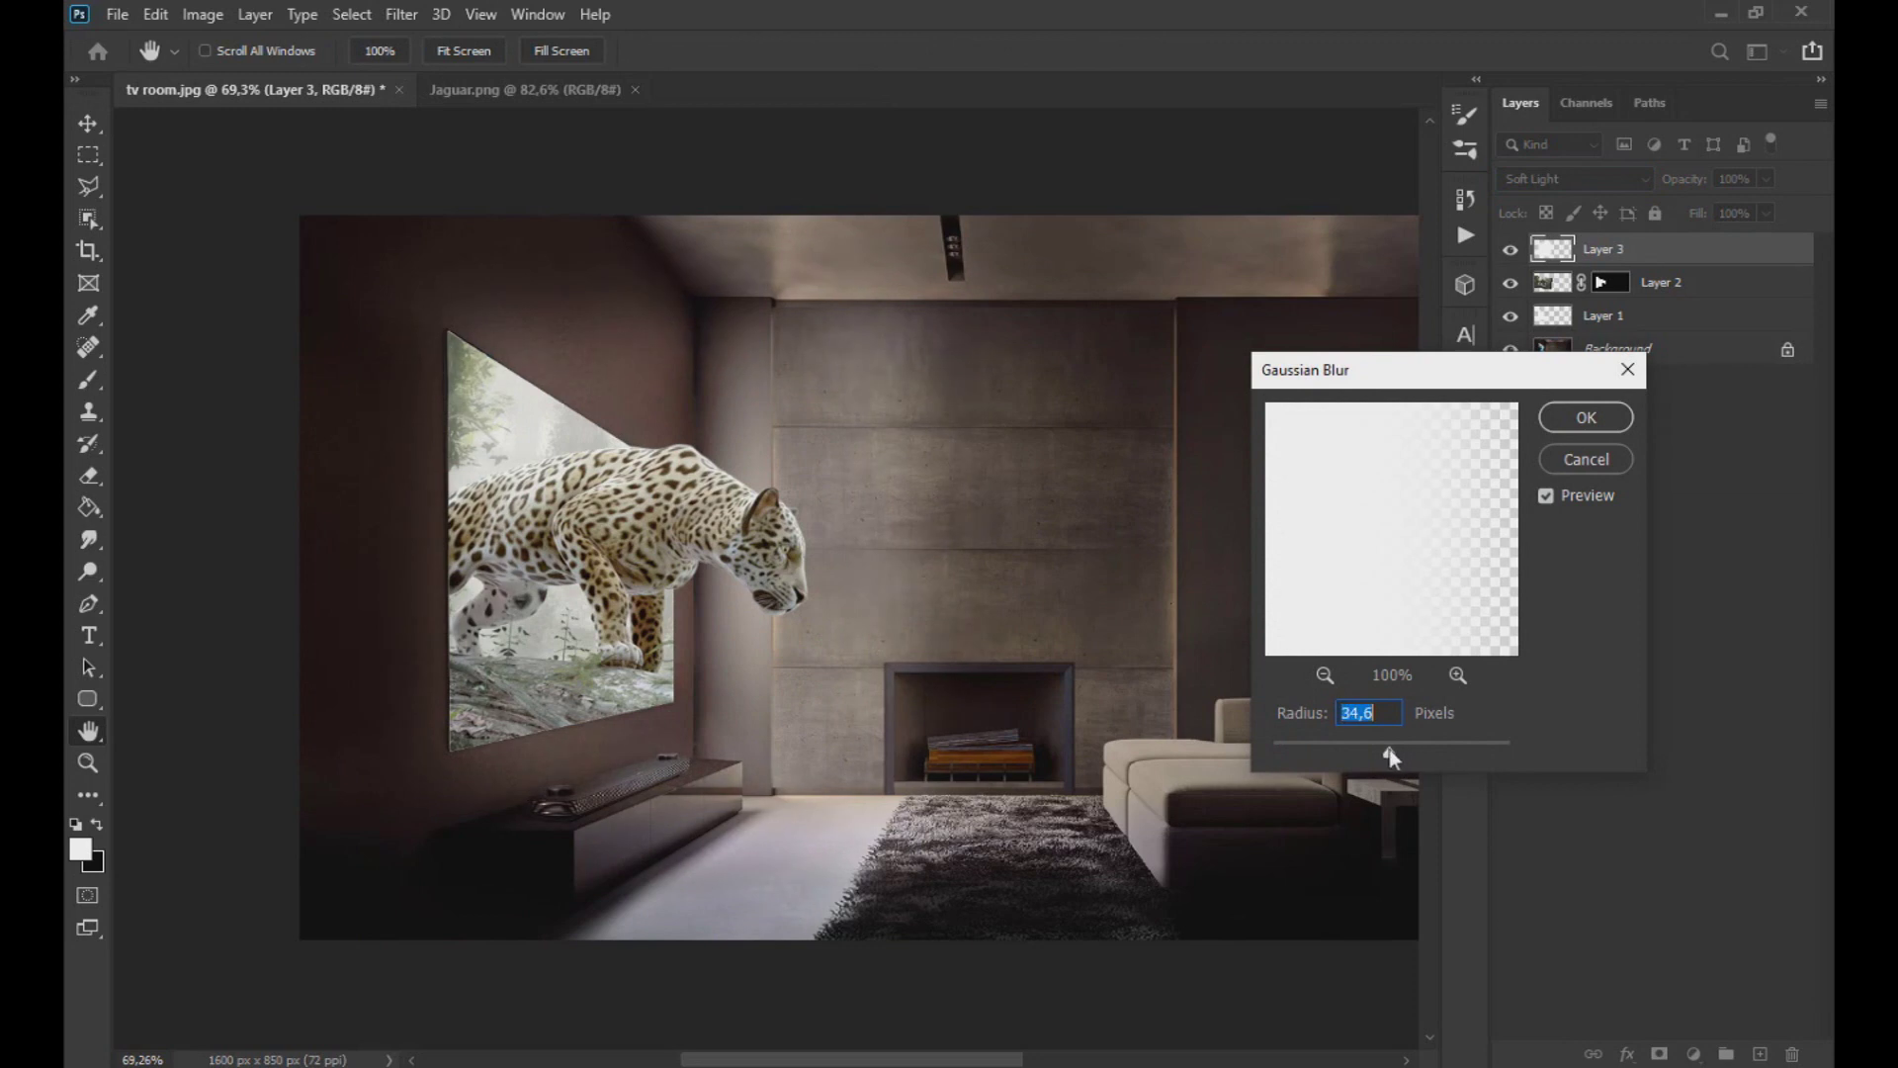
key(Return)
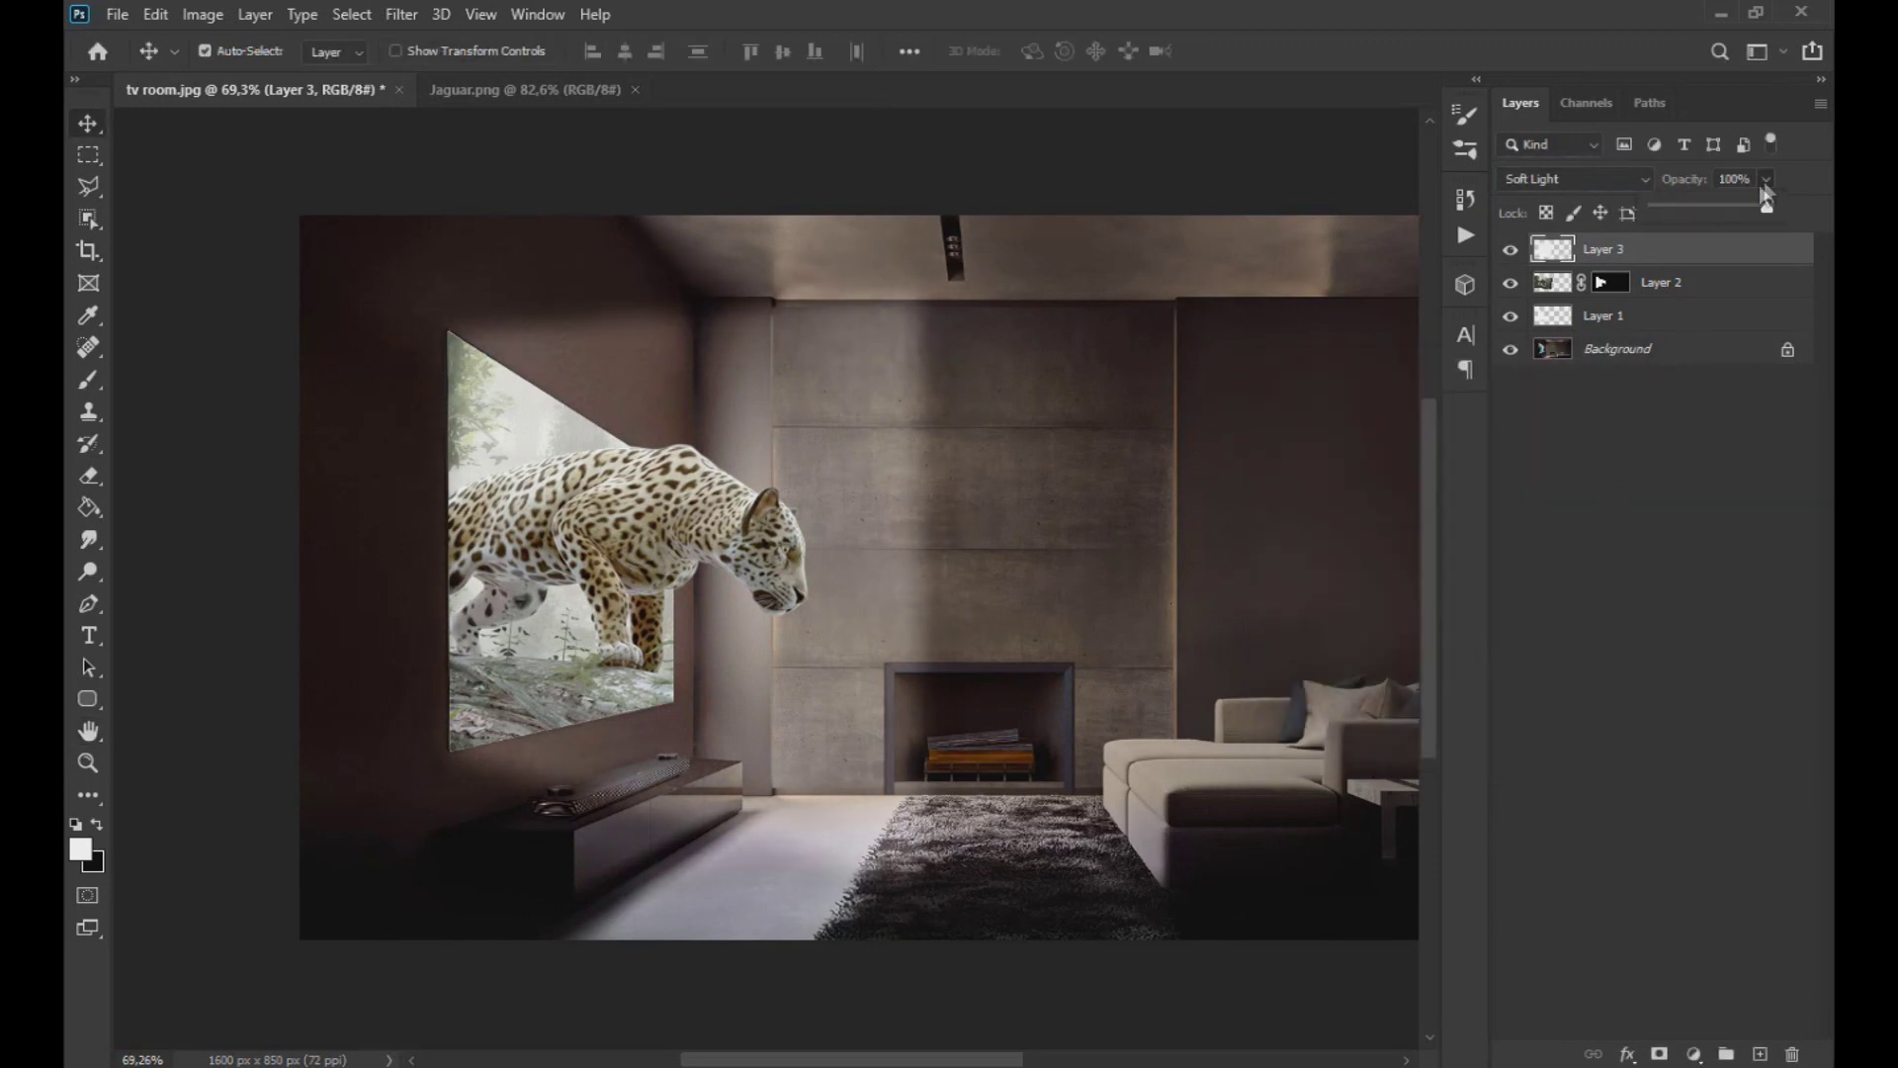
drag(1763, 183, 1715, 215)
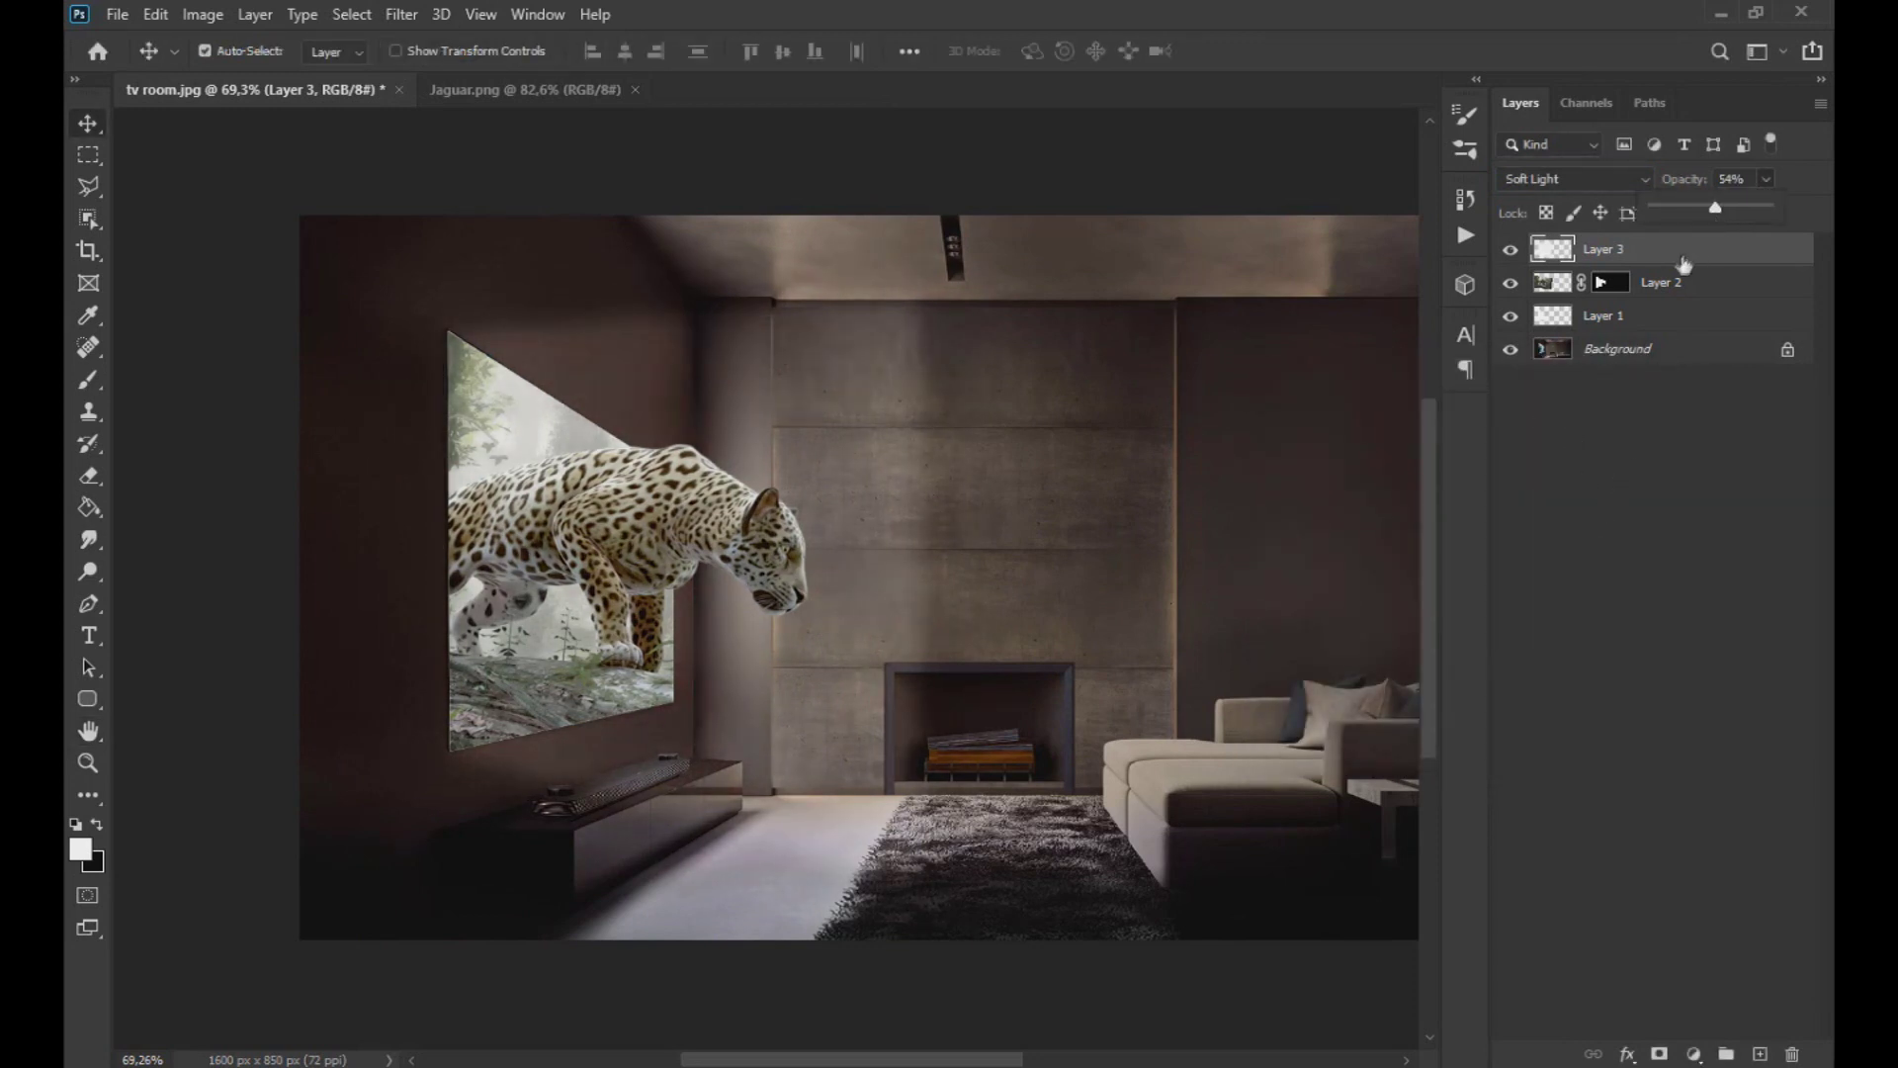
Step: Add a mask to Layer 3 and ready a large soft brush at 0% hardness, 46% opacity
click(1658, 1054)
click(88, 380)
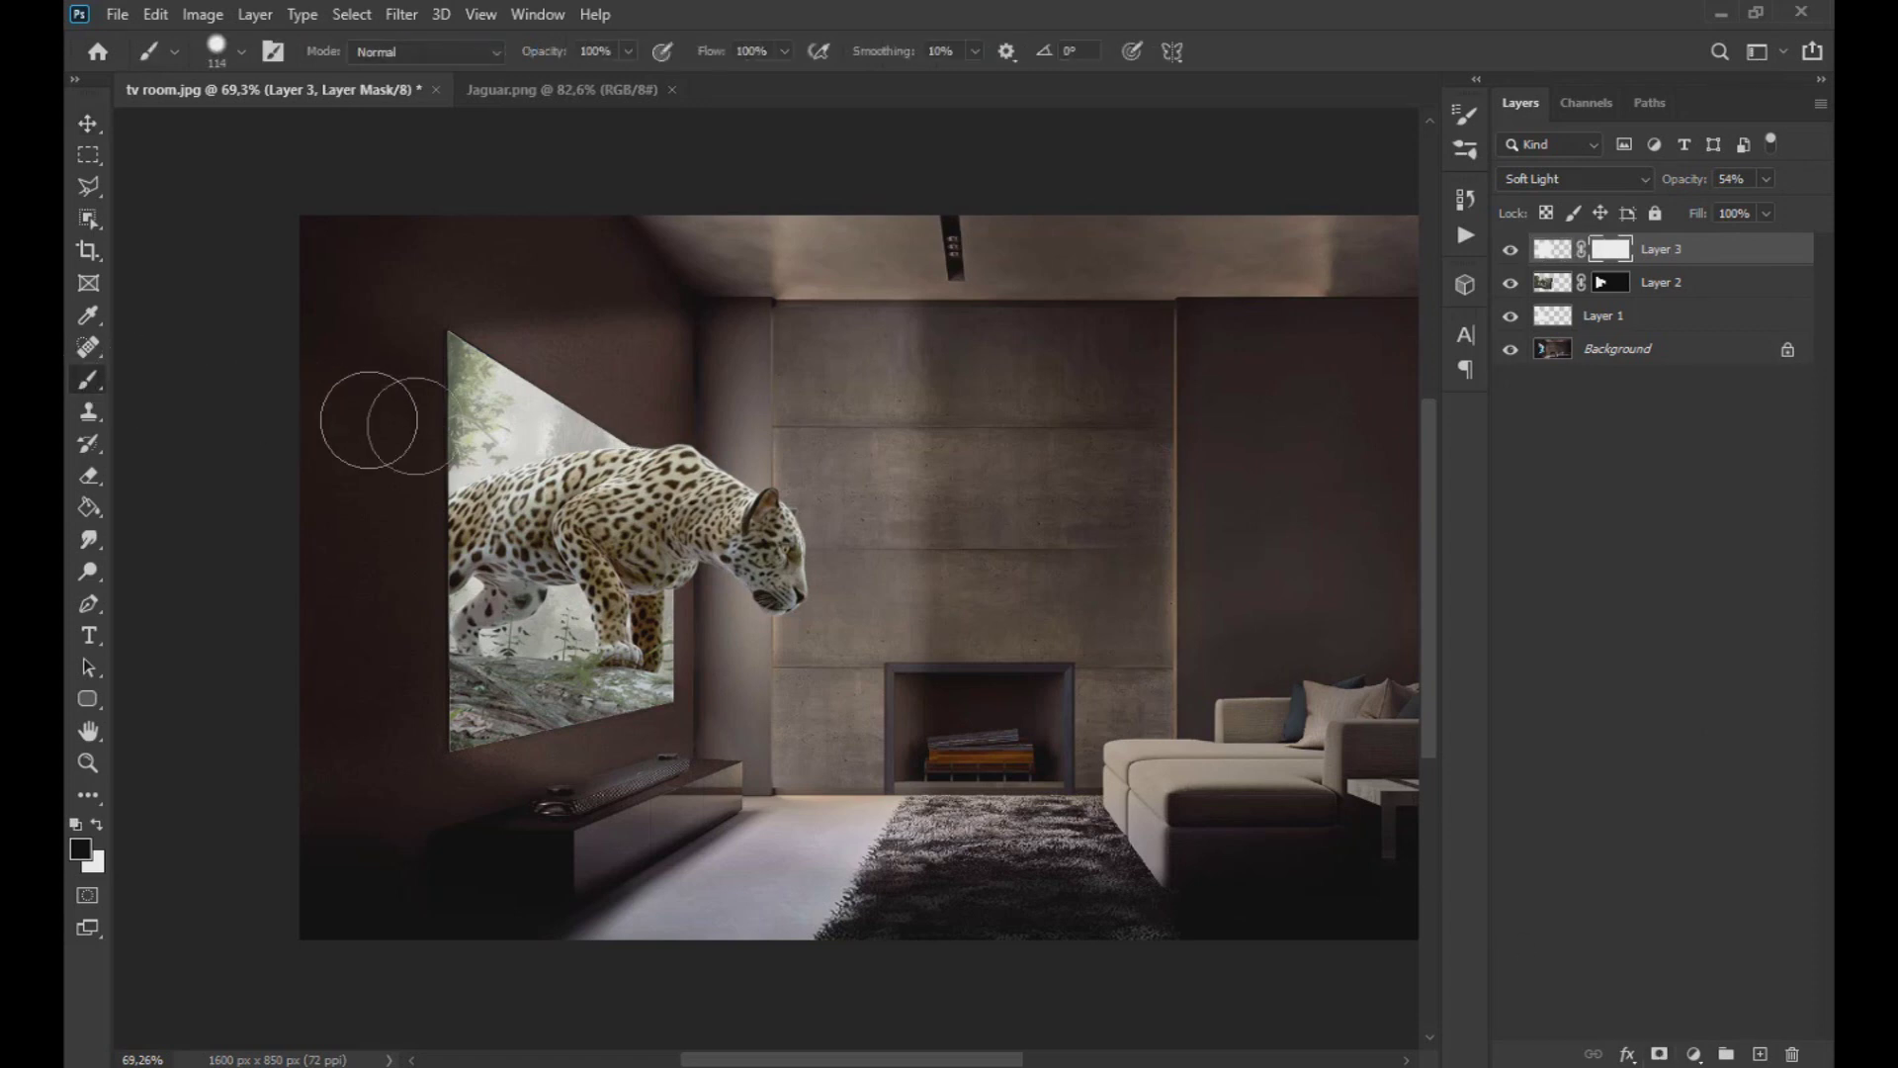
click(216, 49)
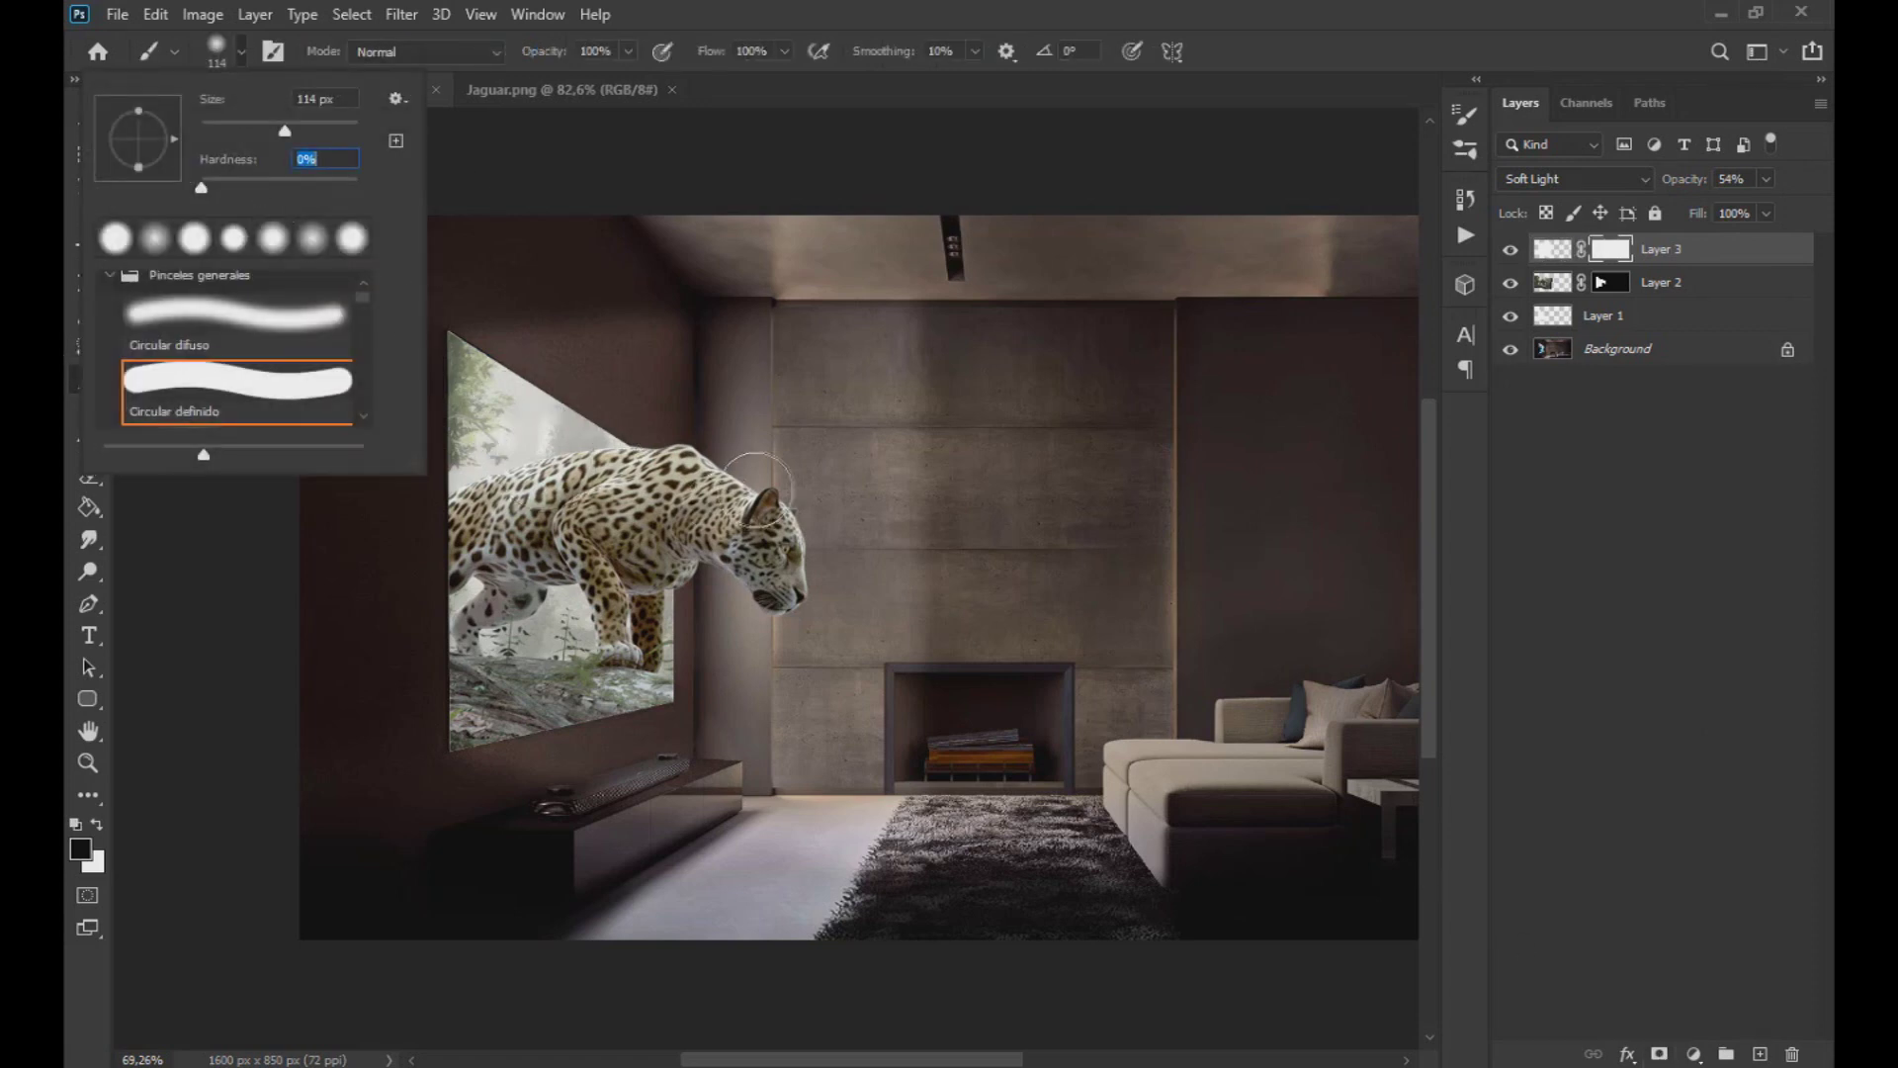
key(Return)
right_click(759, 489)
key(Escape)
mouse_move(787, 424)
alt+mouse_down()
mouse_move(797, 492)
mouse_move(890, 492)
mouse_move(1029, 615)
mouse_move(763, 424)
mouse_move(819, 618)
alt+mouse_up()
click(566, 80)
scroll(820, 617, down, 3)
scroll(431, 511, up, 2)
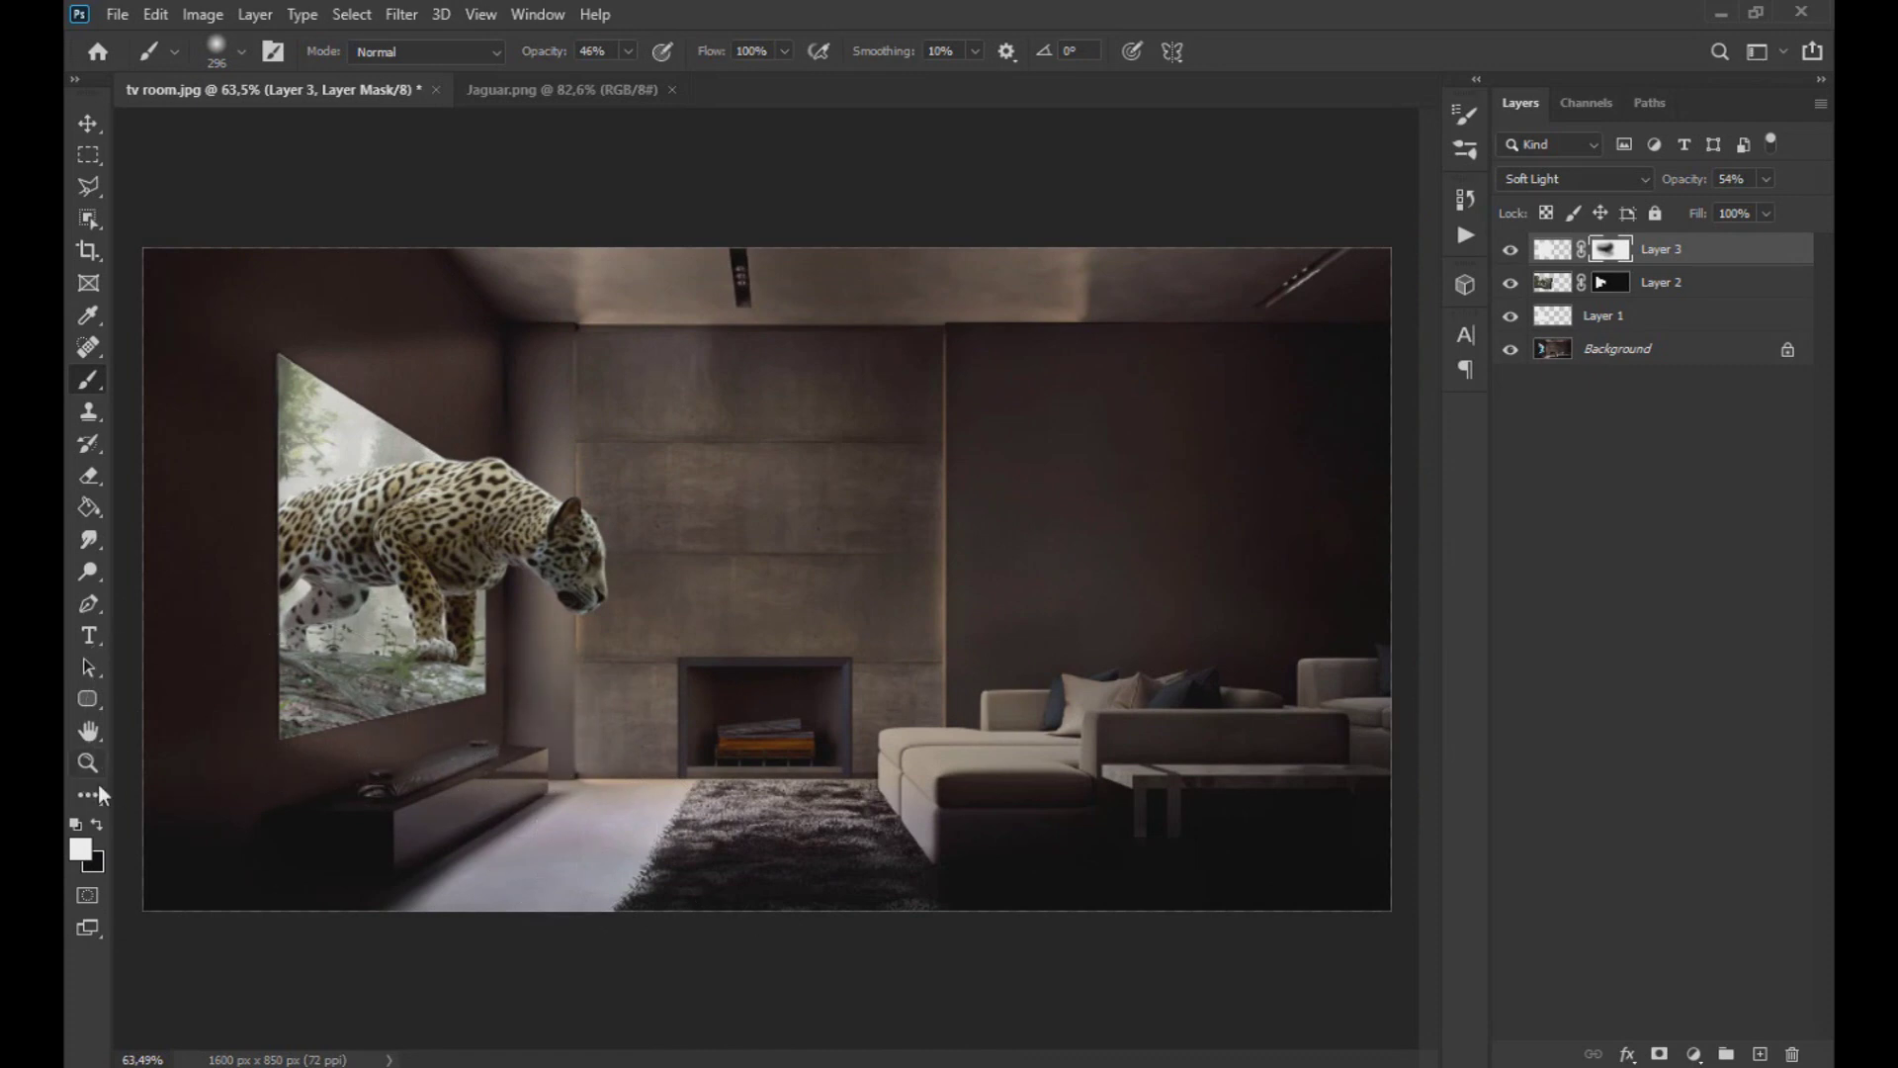
key(v)
Step: Duplicate the beam below the jaguar and shrink the copy to about 58% height
click(1552, 249)
key(x)
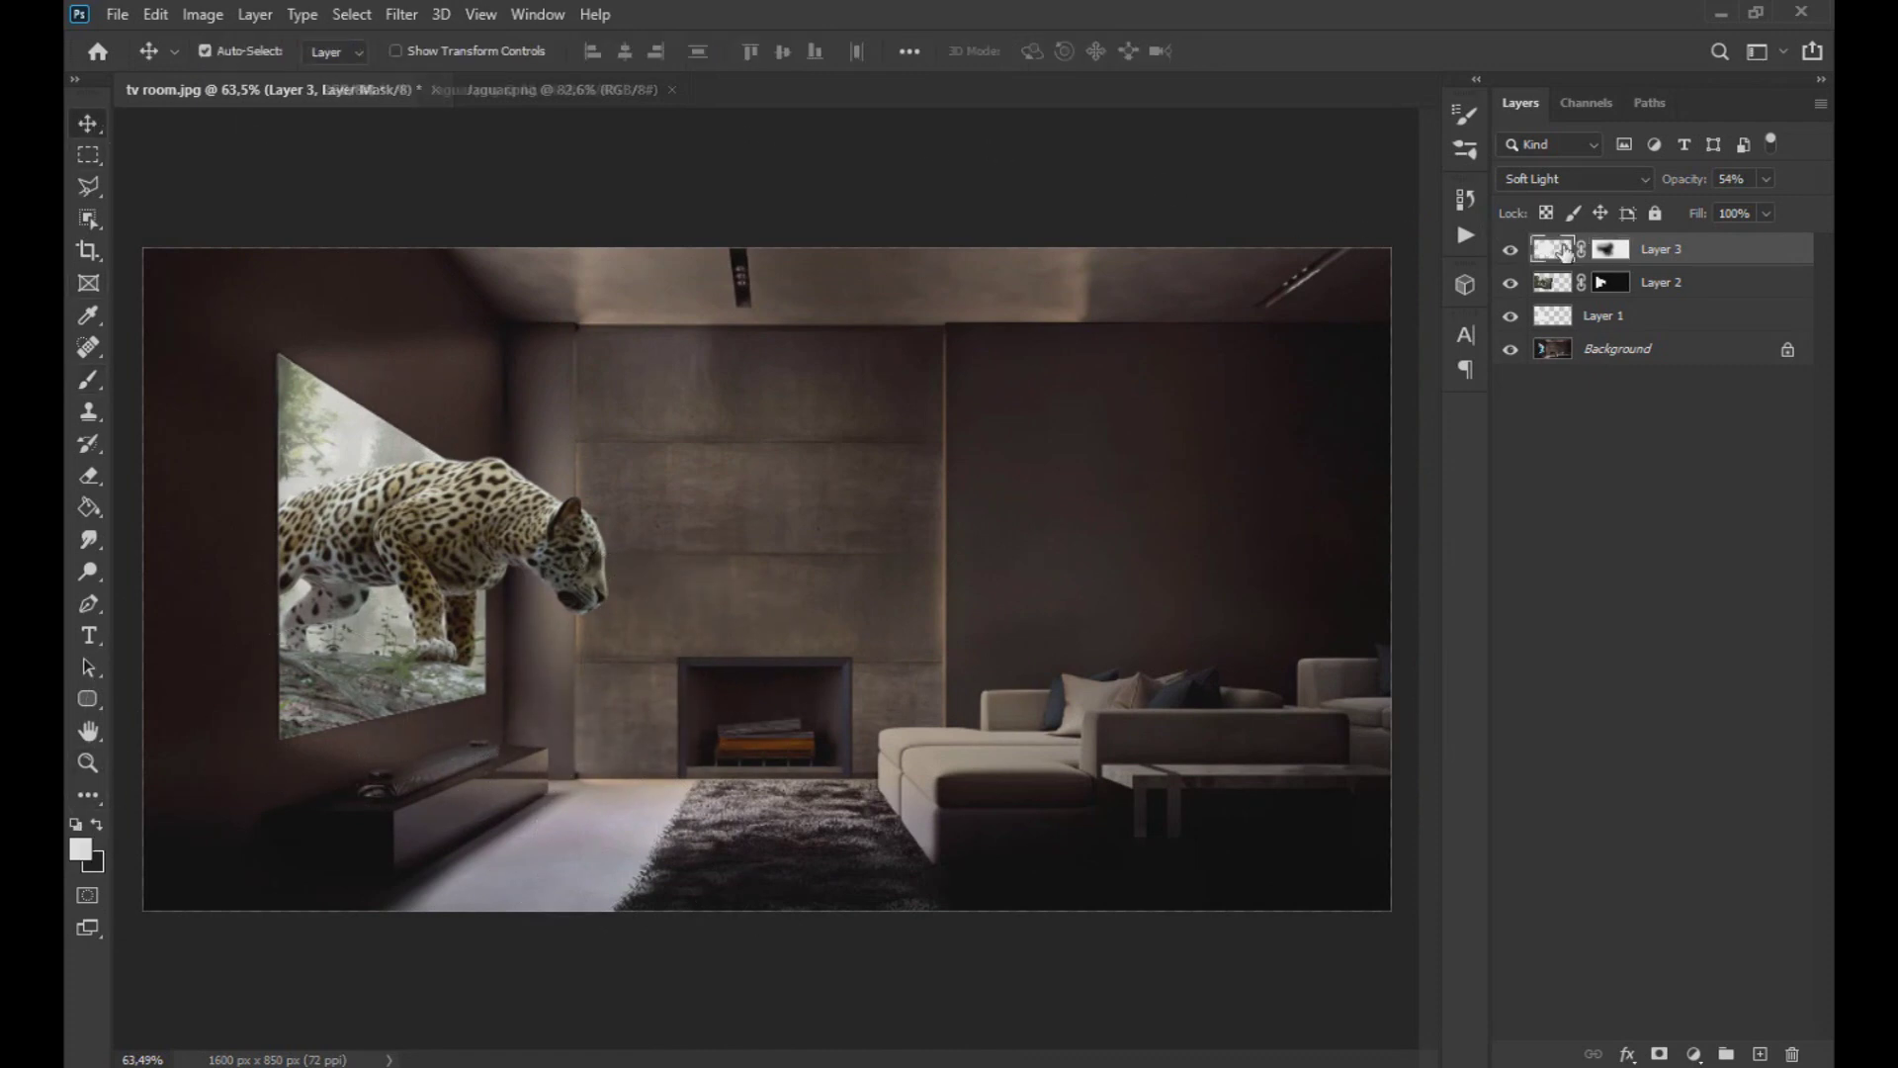
key(ctrl+j)
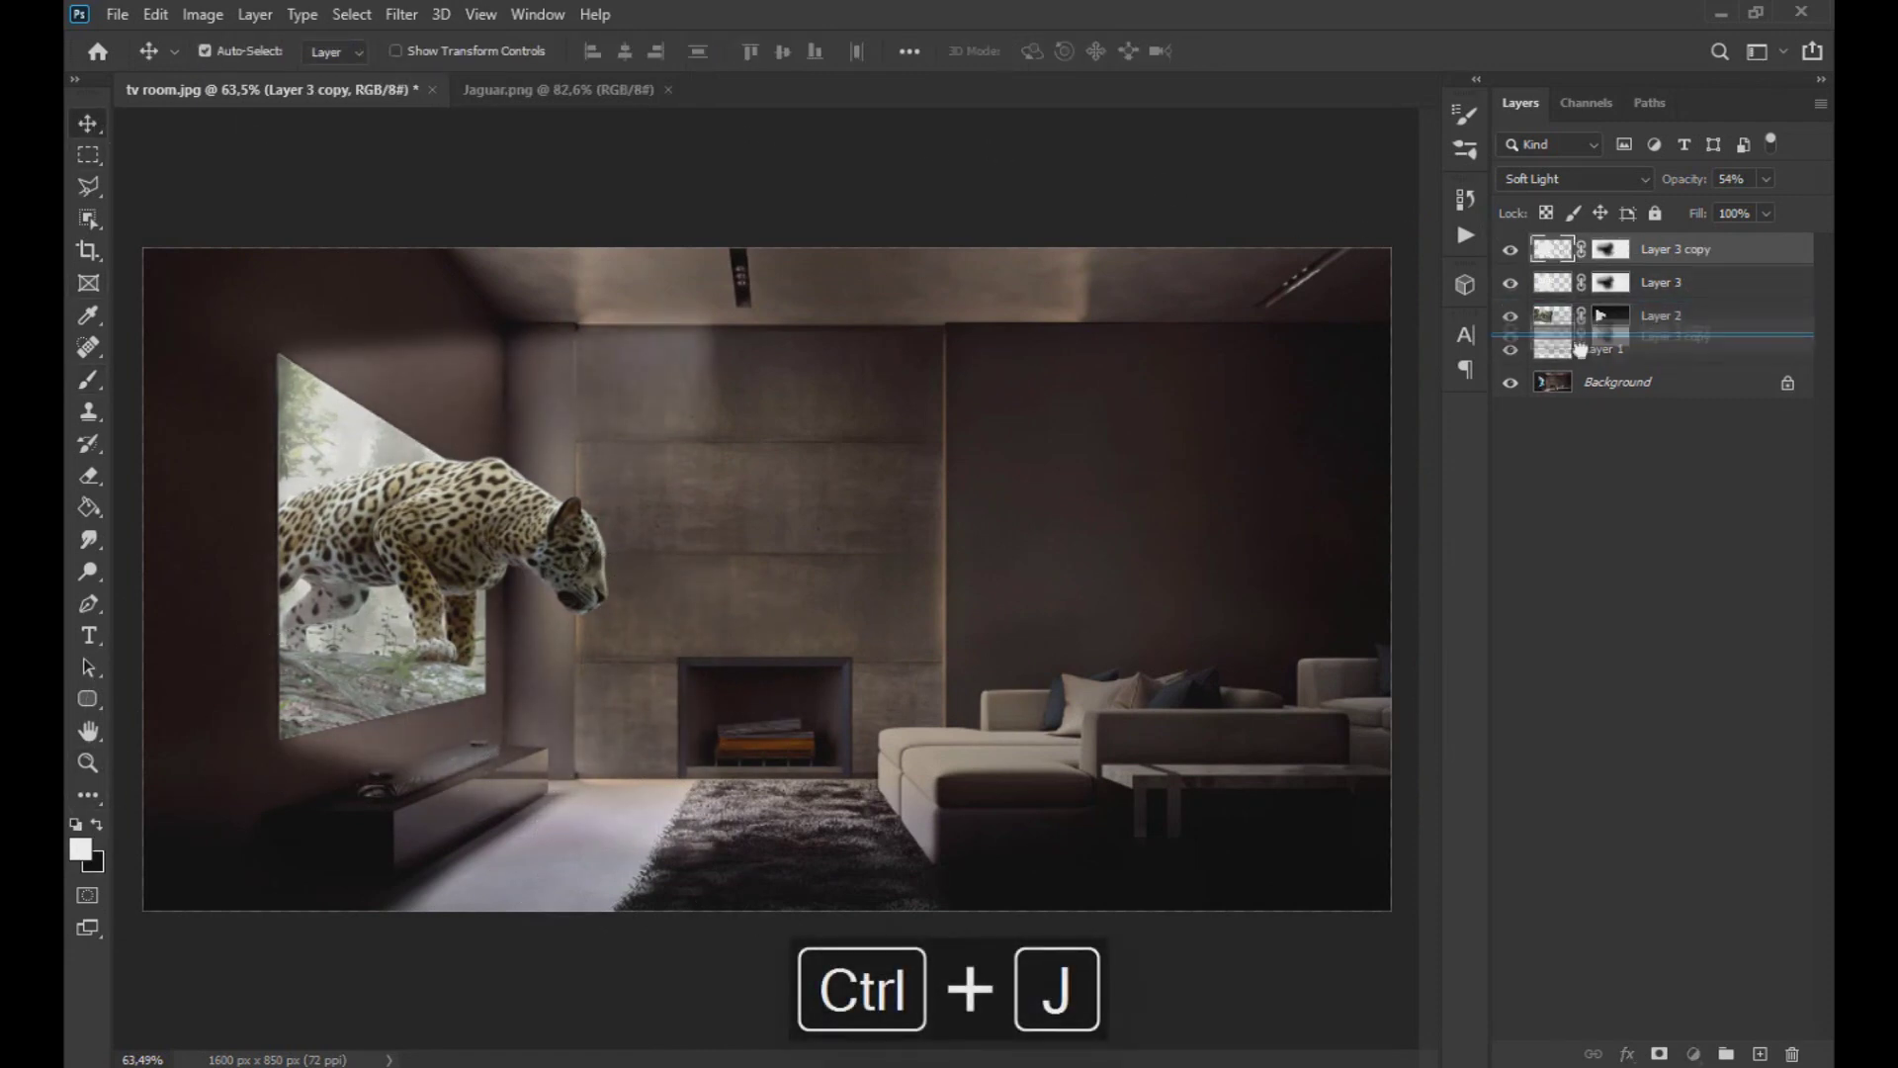
drag(1563, 253, 1583, 333)
key(ctrl+t)
drag(452, 408, 642, 554)
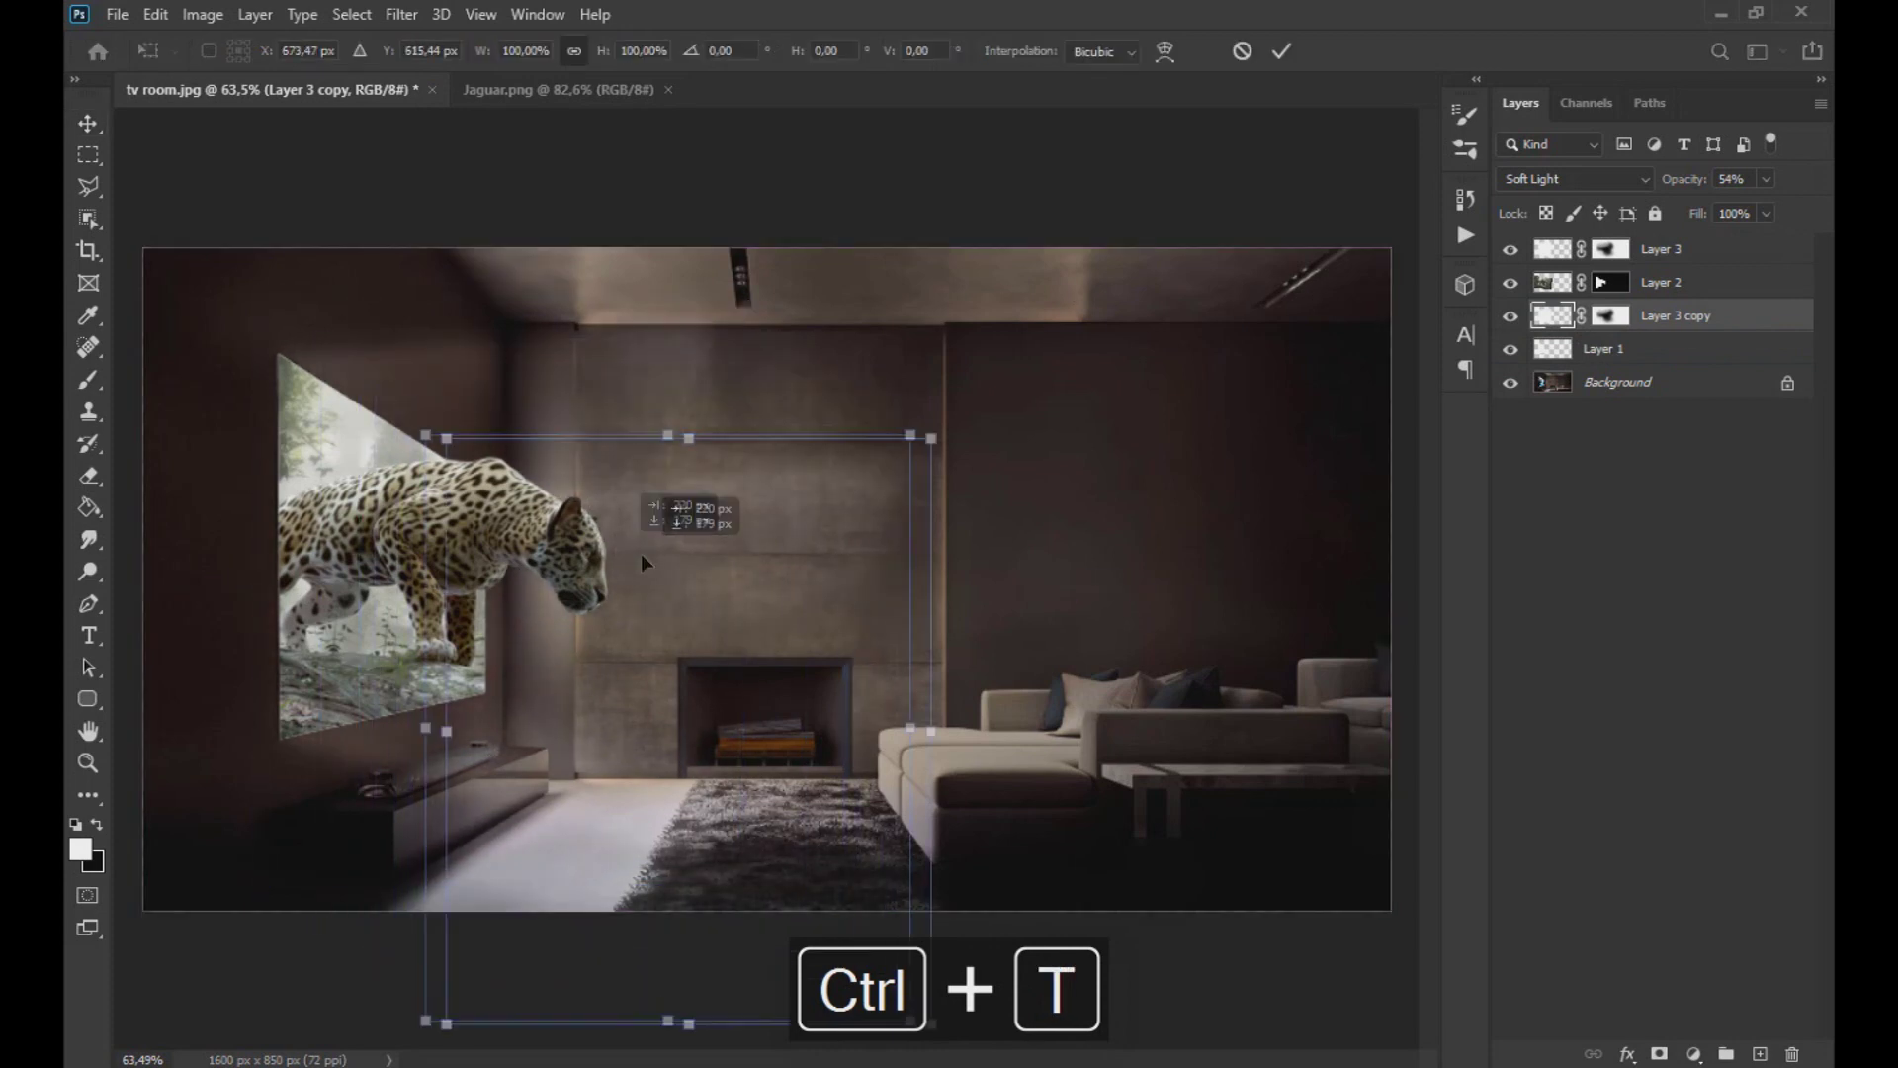
drag(732, 1034, 732, 779)
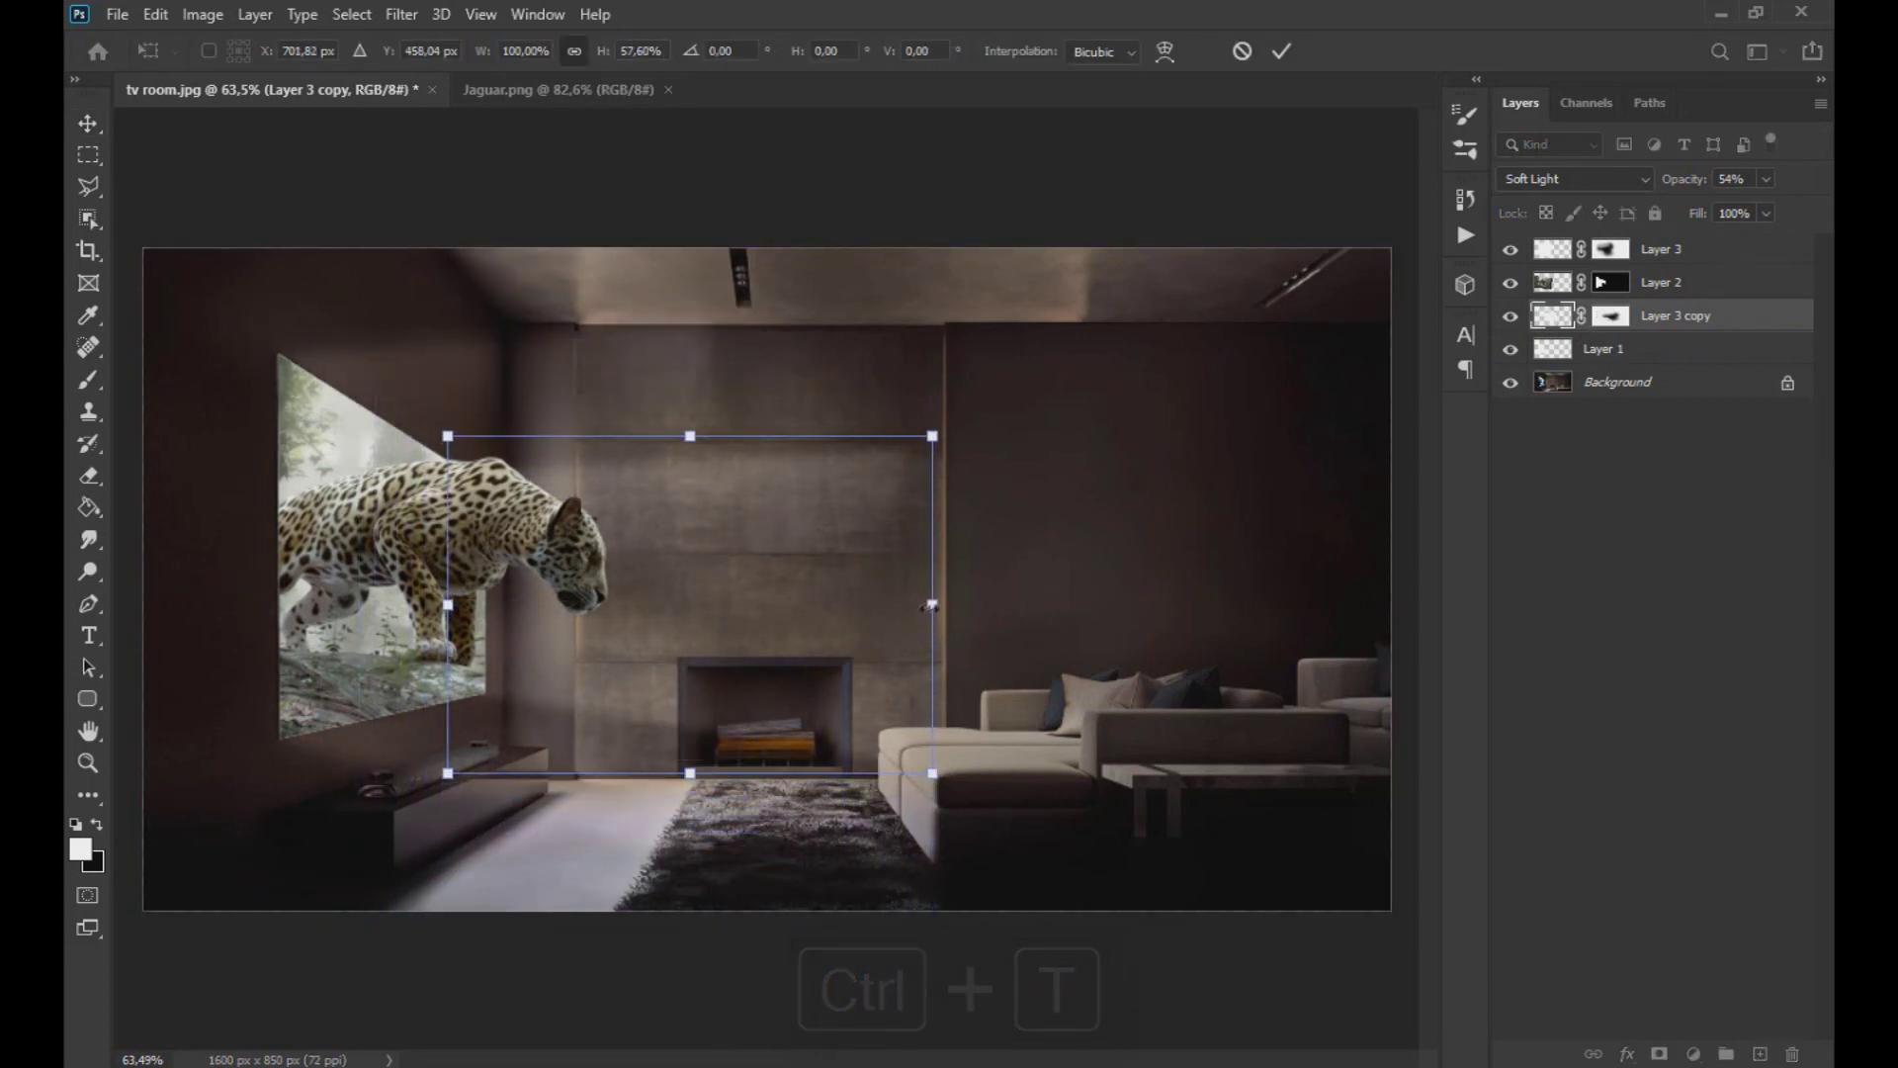
drag(932, 608, 792, 609)
key(Return)
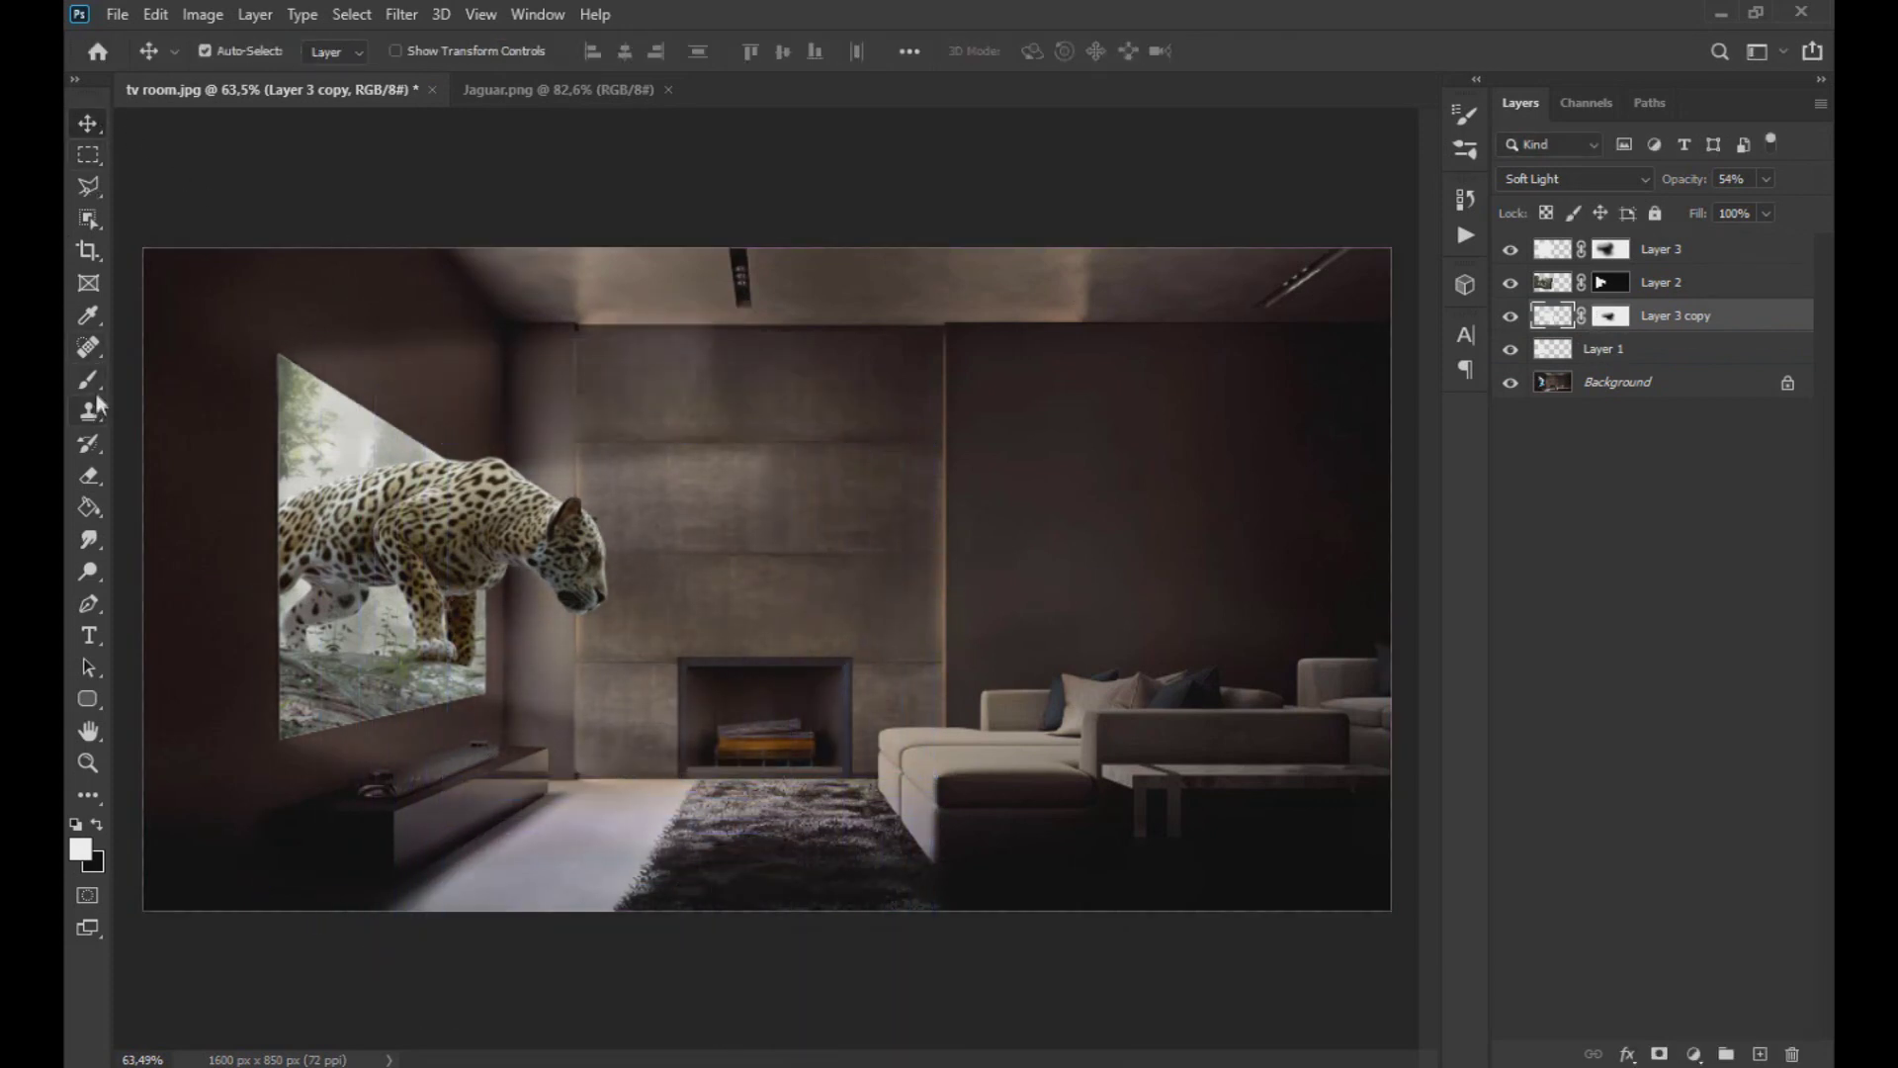
Step: Paint black on the Layer 3 copy and Layer 3 masks to blend the glow edges
click(91, 383)
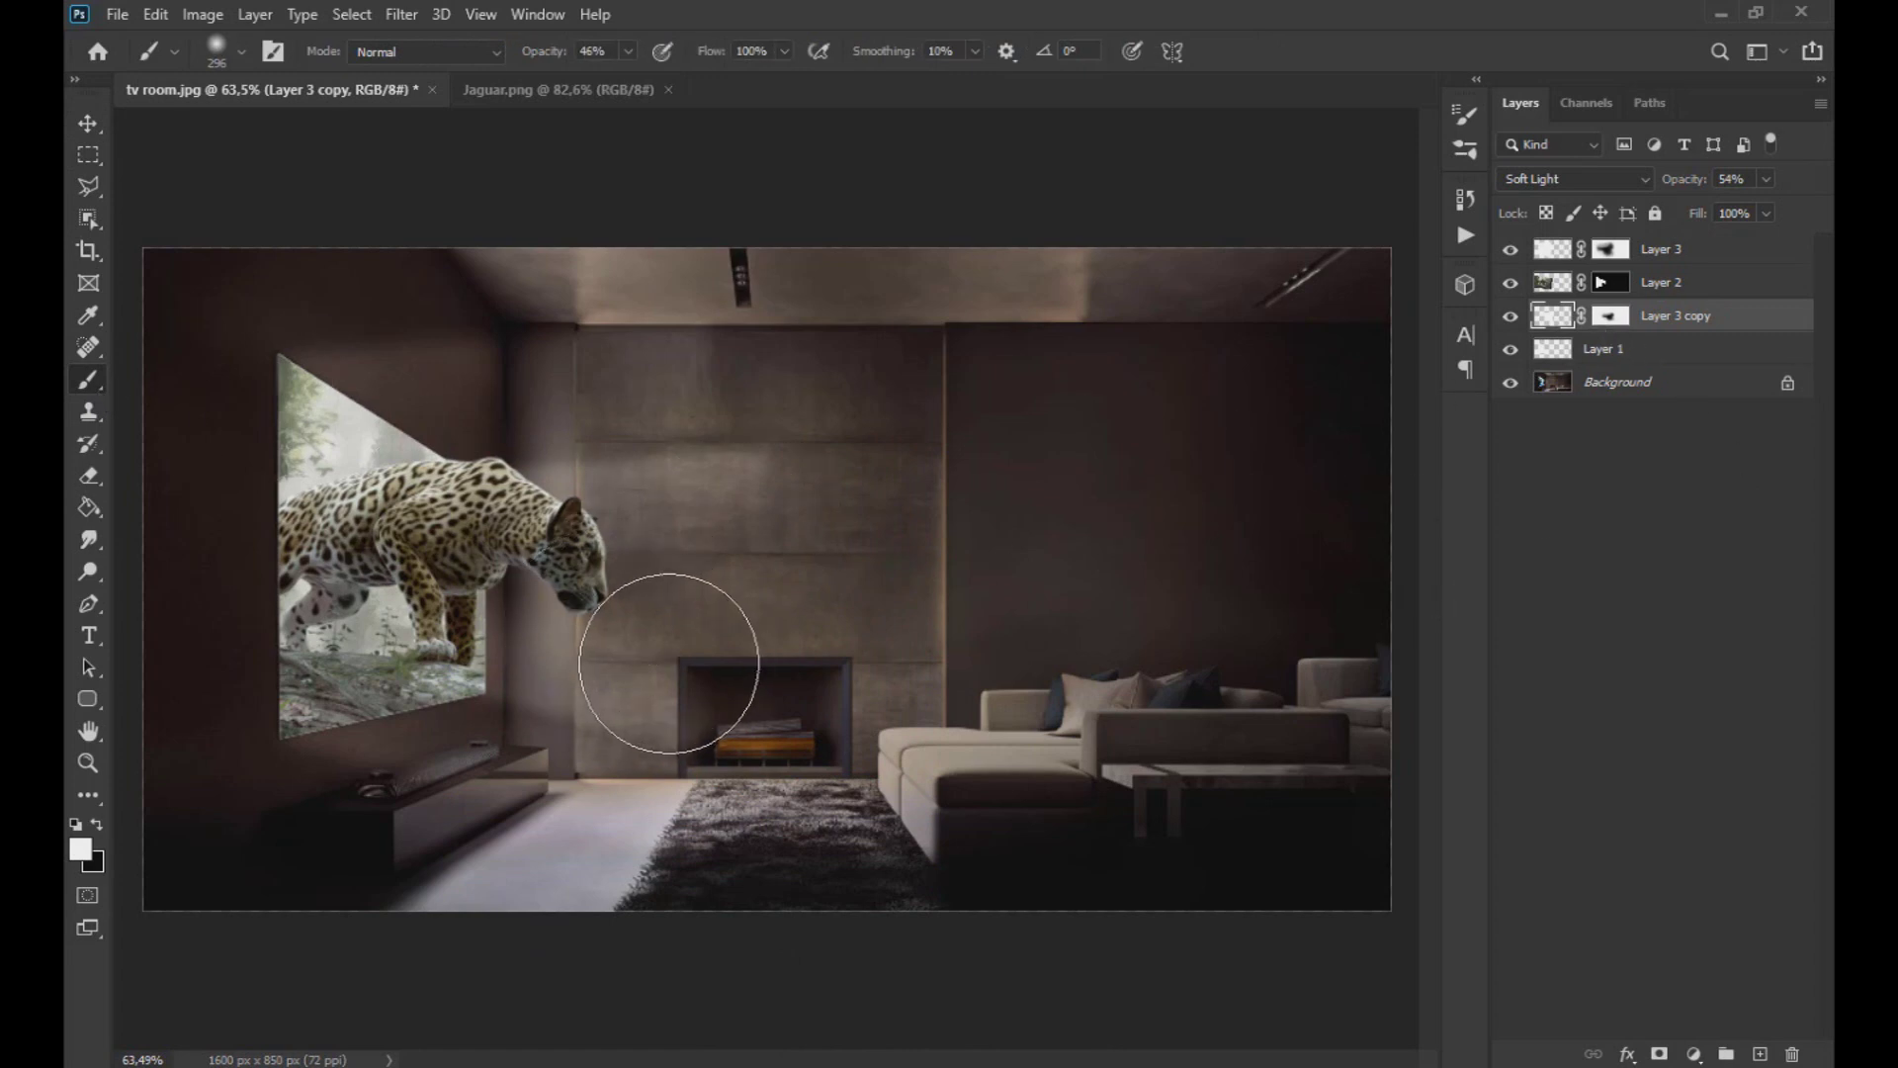
click(1611, 316)
key(x)
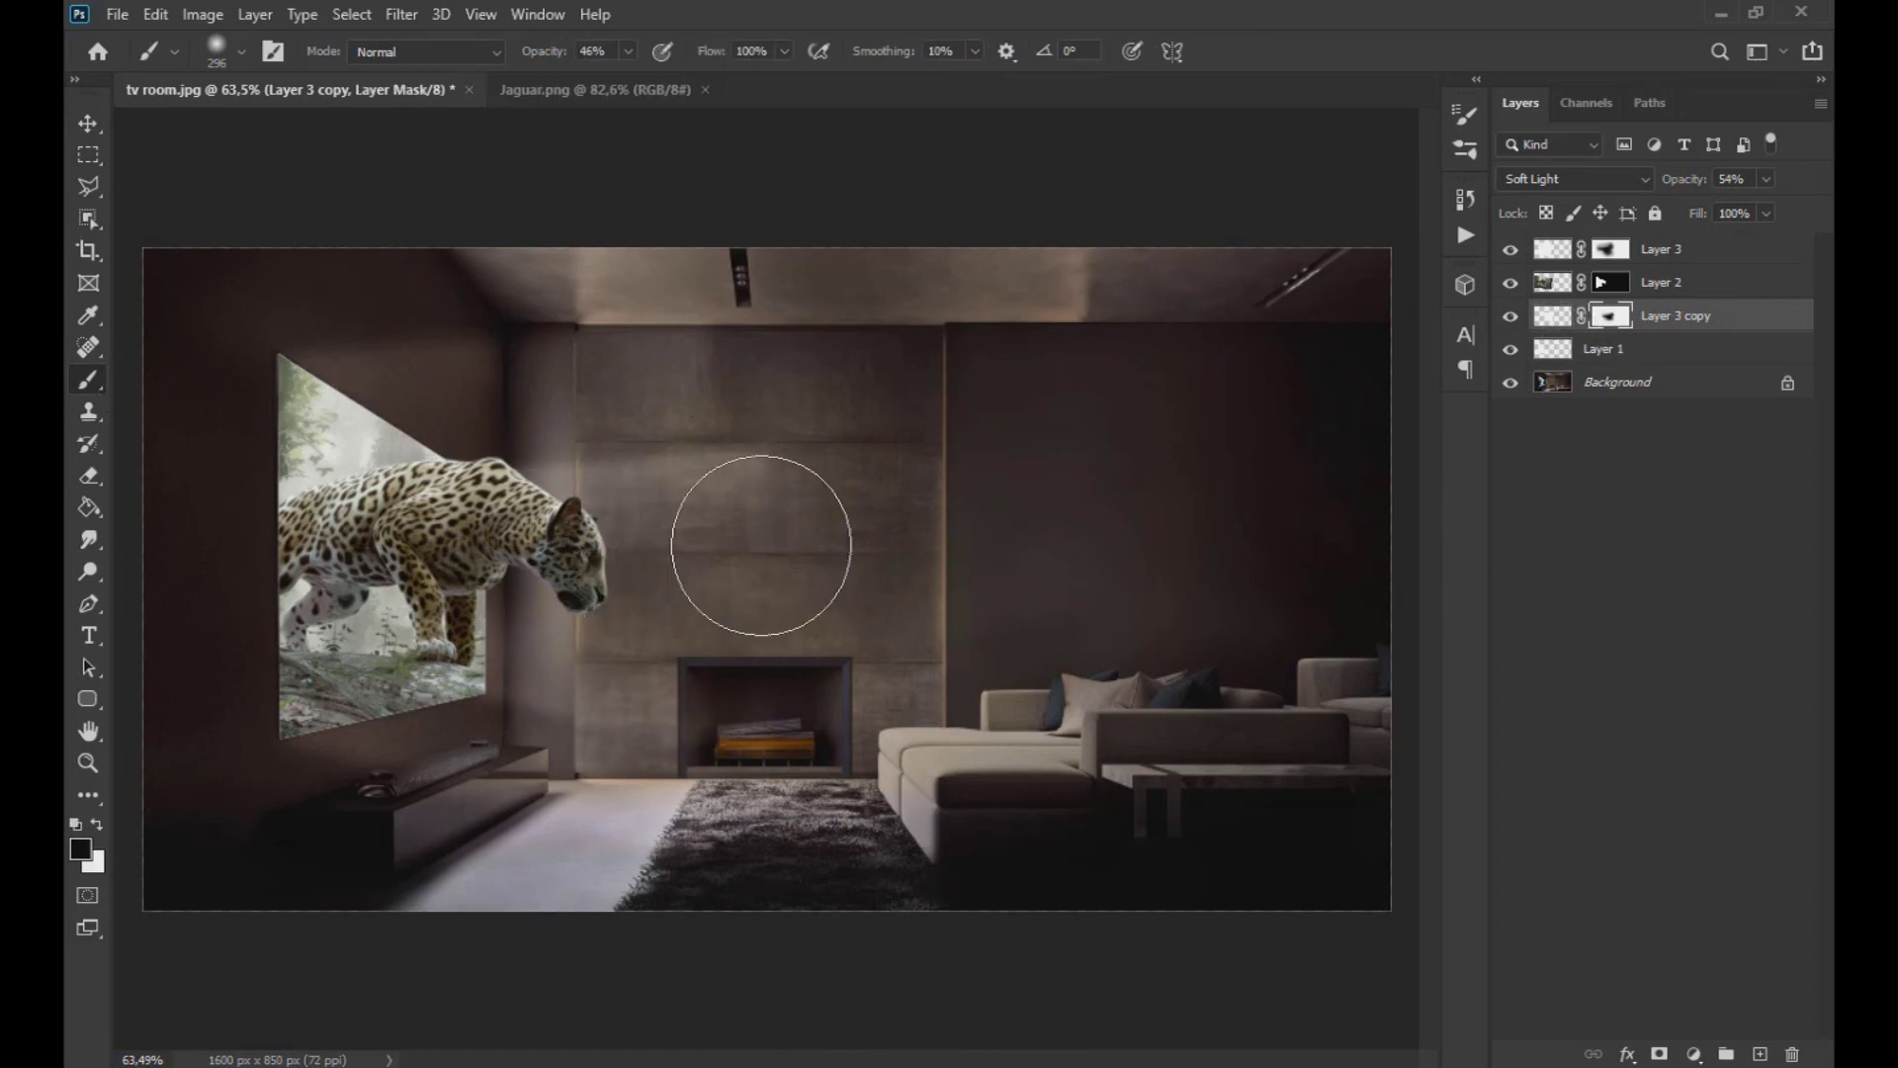
click(1551, 250)
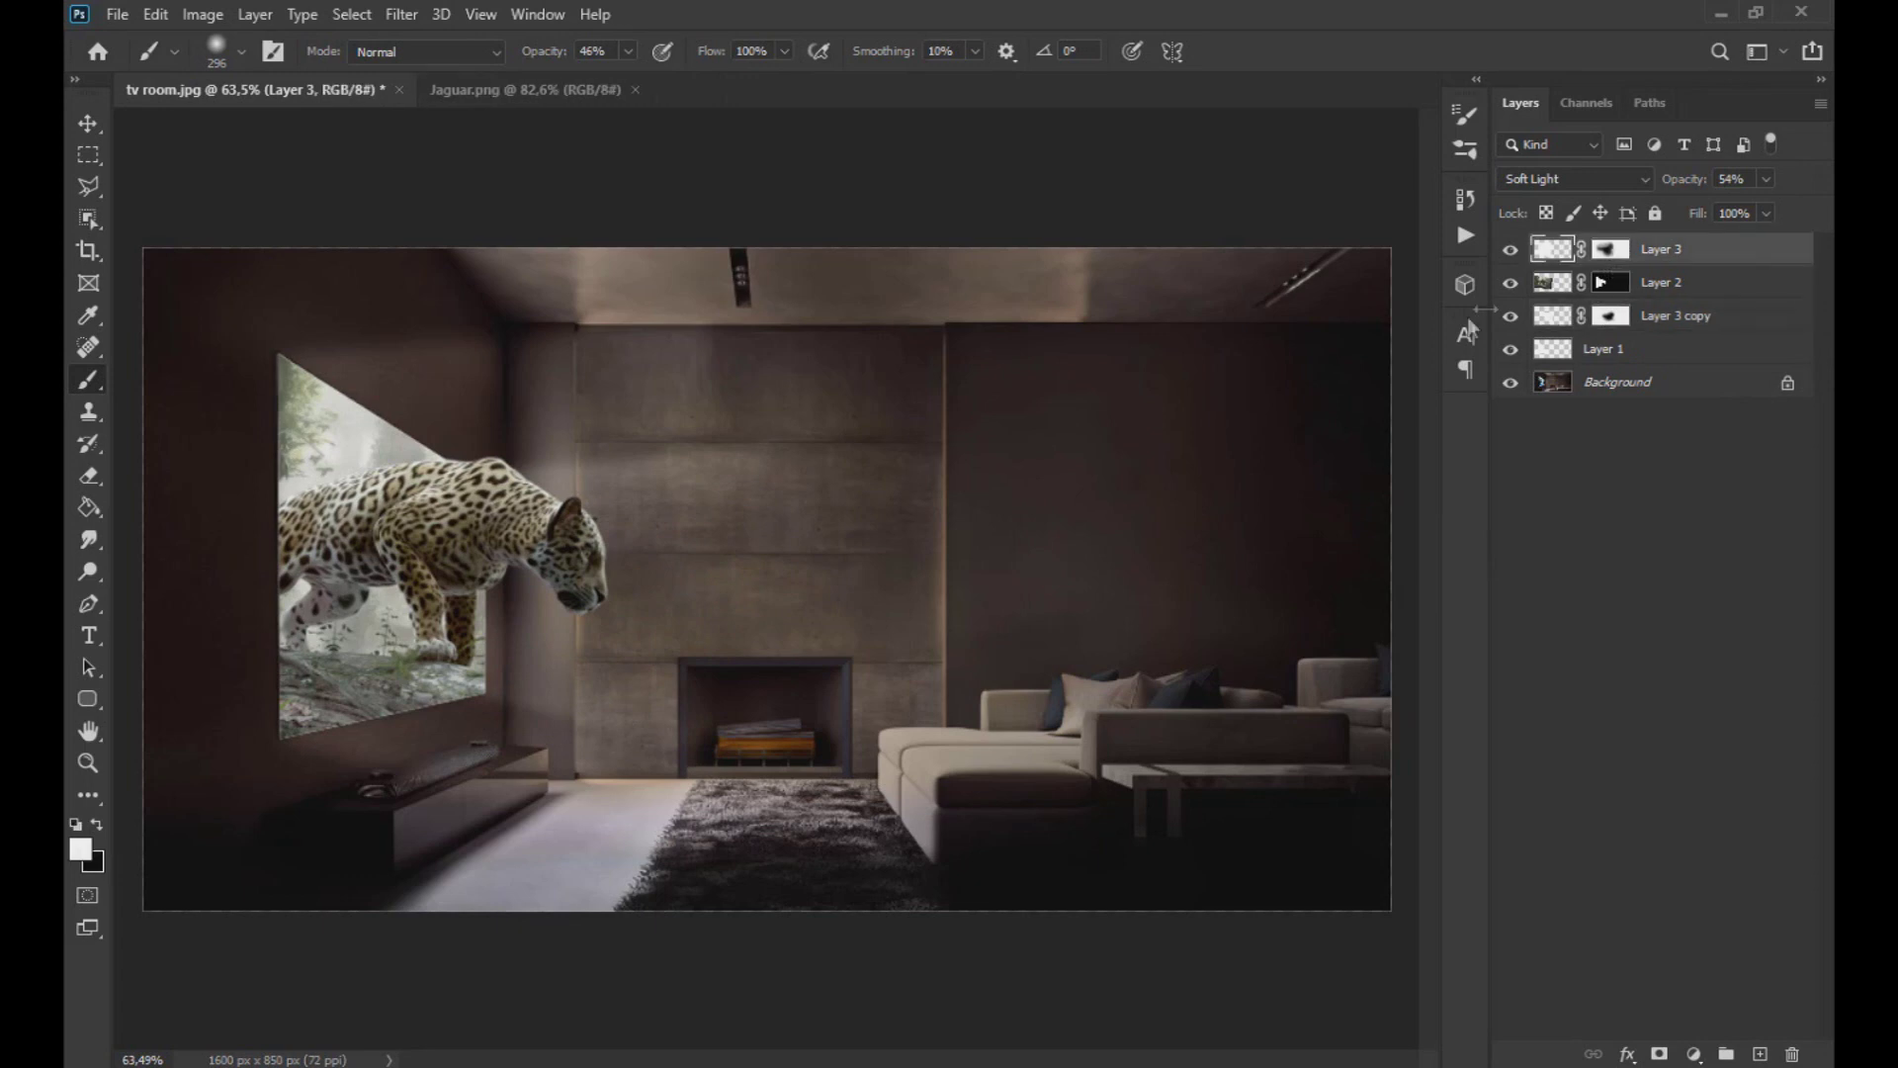
click(1610, 249)
key(x)
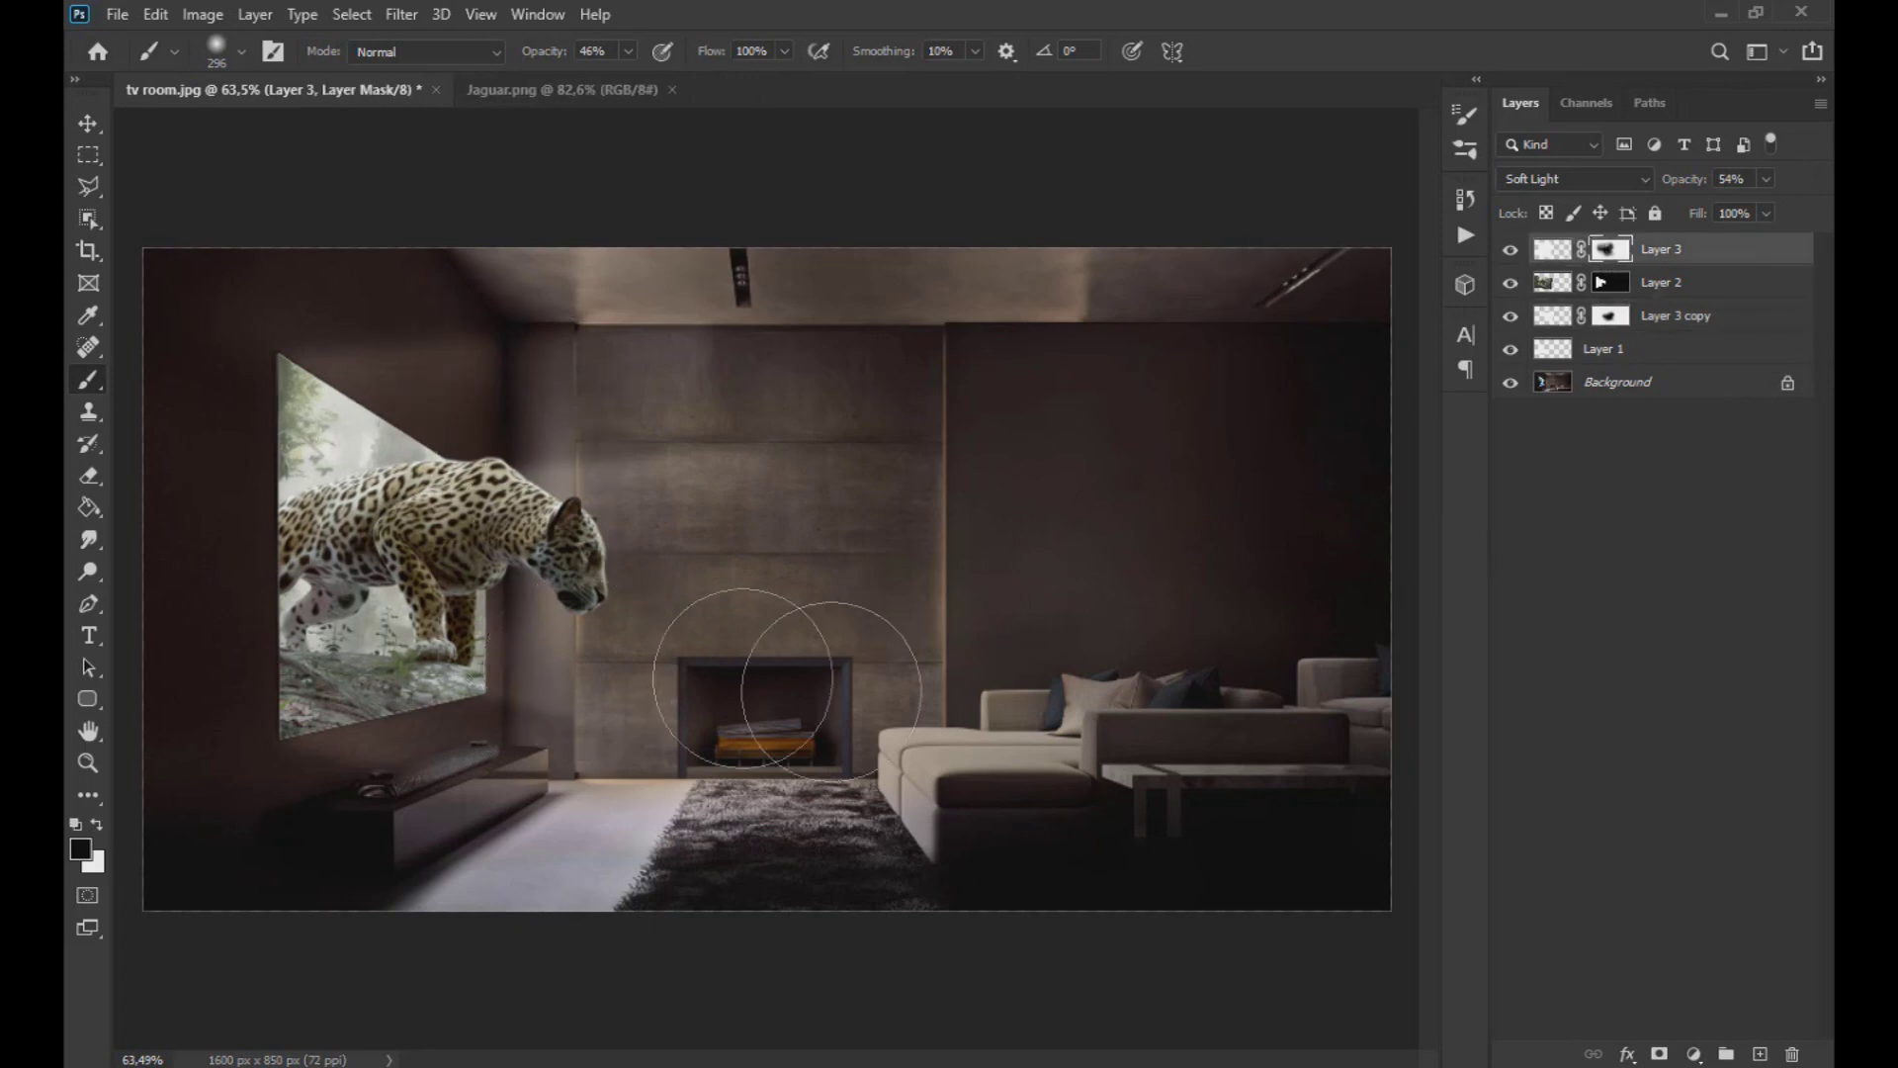
scroll(742, 682, down, 2)
scroll(741, 682, down, 3)
key(v)
scroll(672, 664, up, 3)
scroll(671, 663, up, 2)
click(1629, 316)
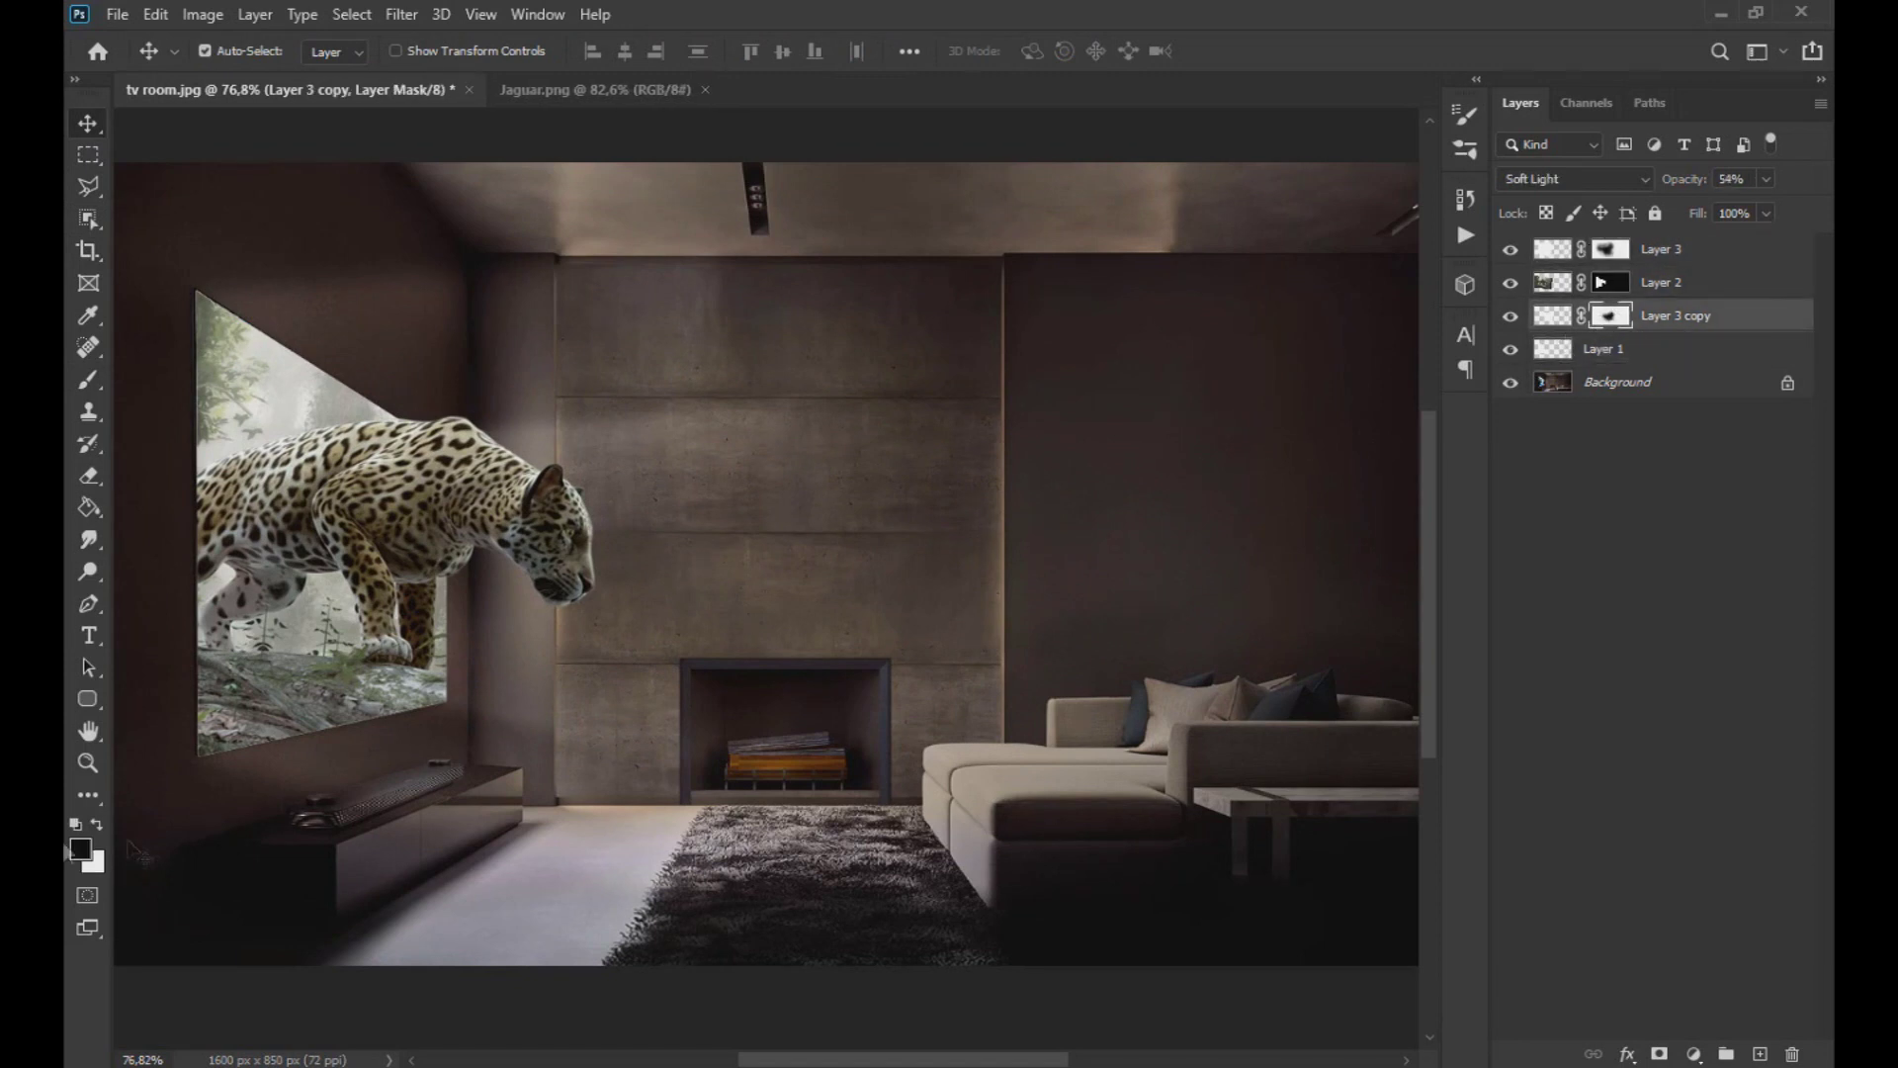
click(87, 379)
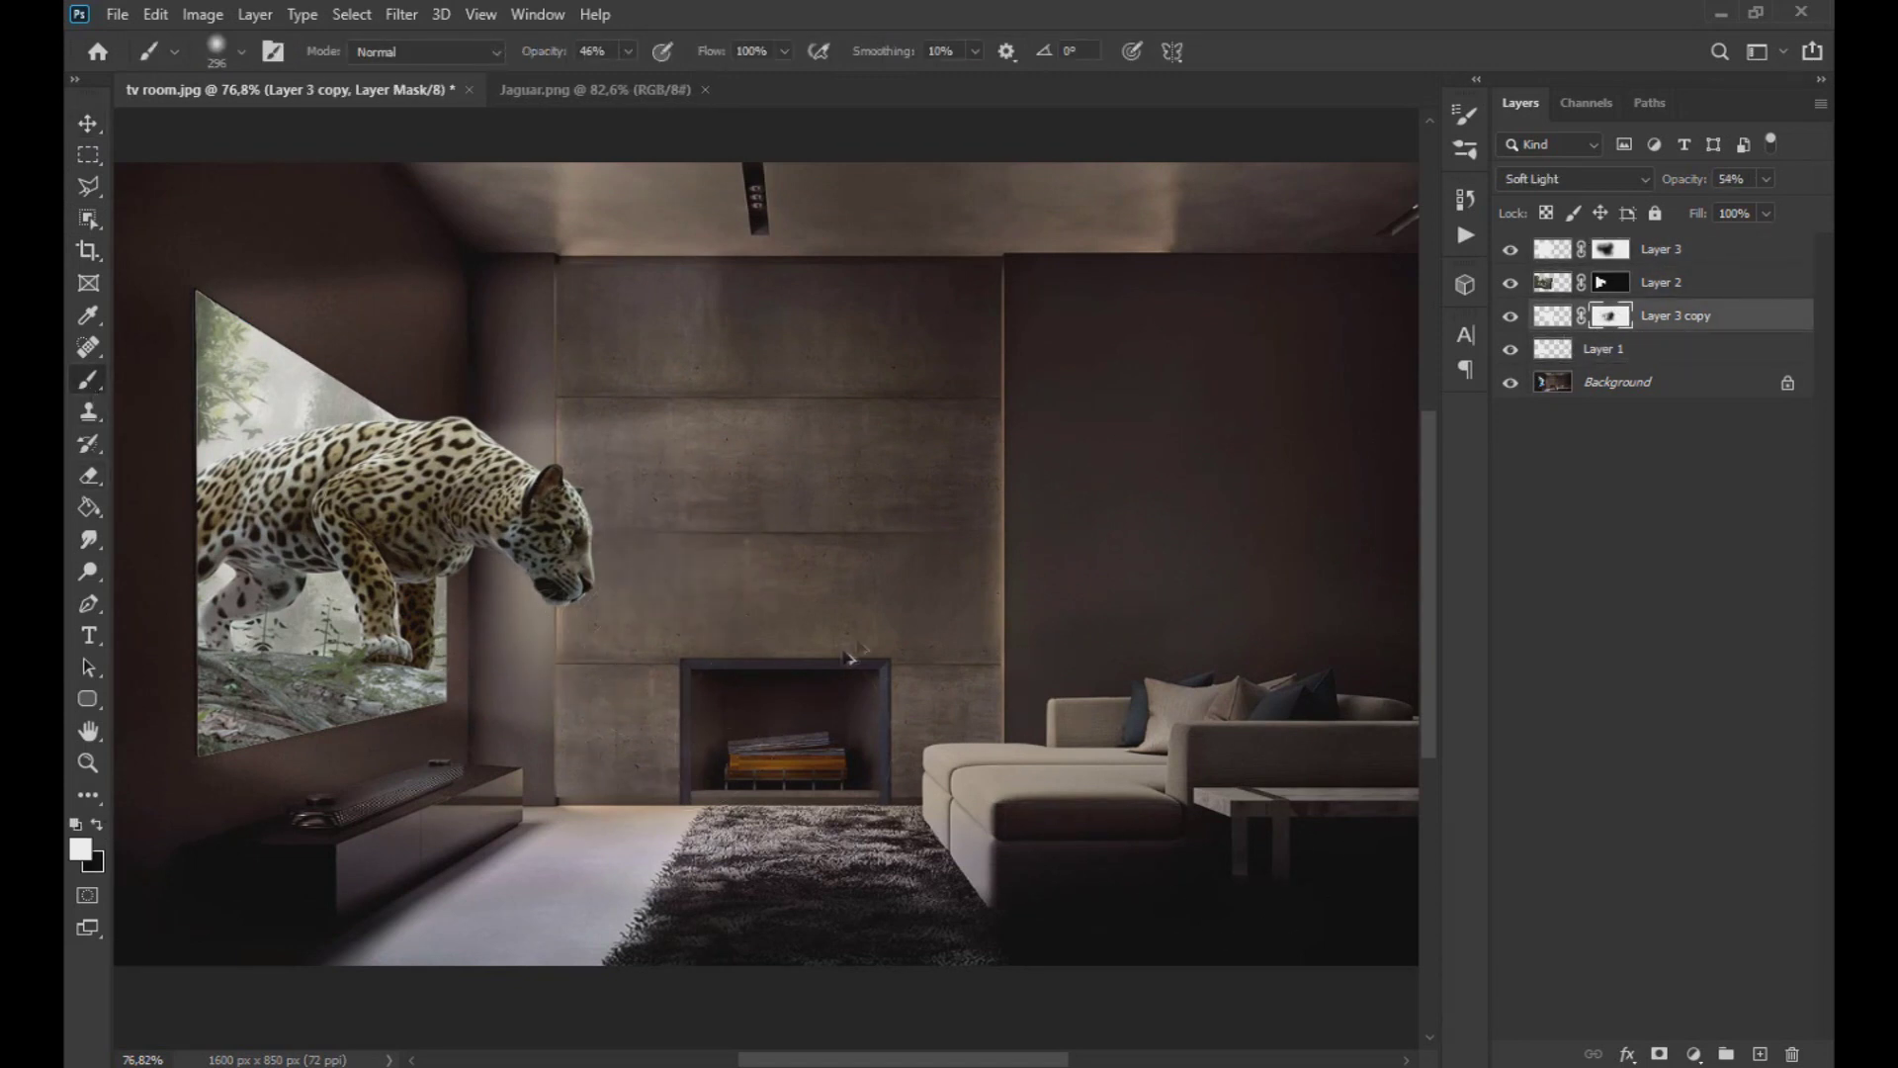
scroll(898, 620, down, 4)
scroll(897, 621, down, 1)
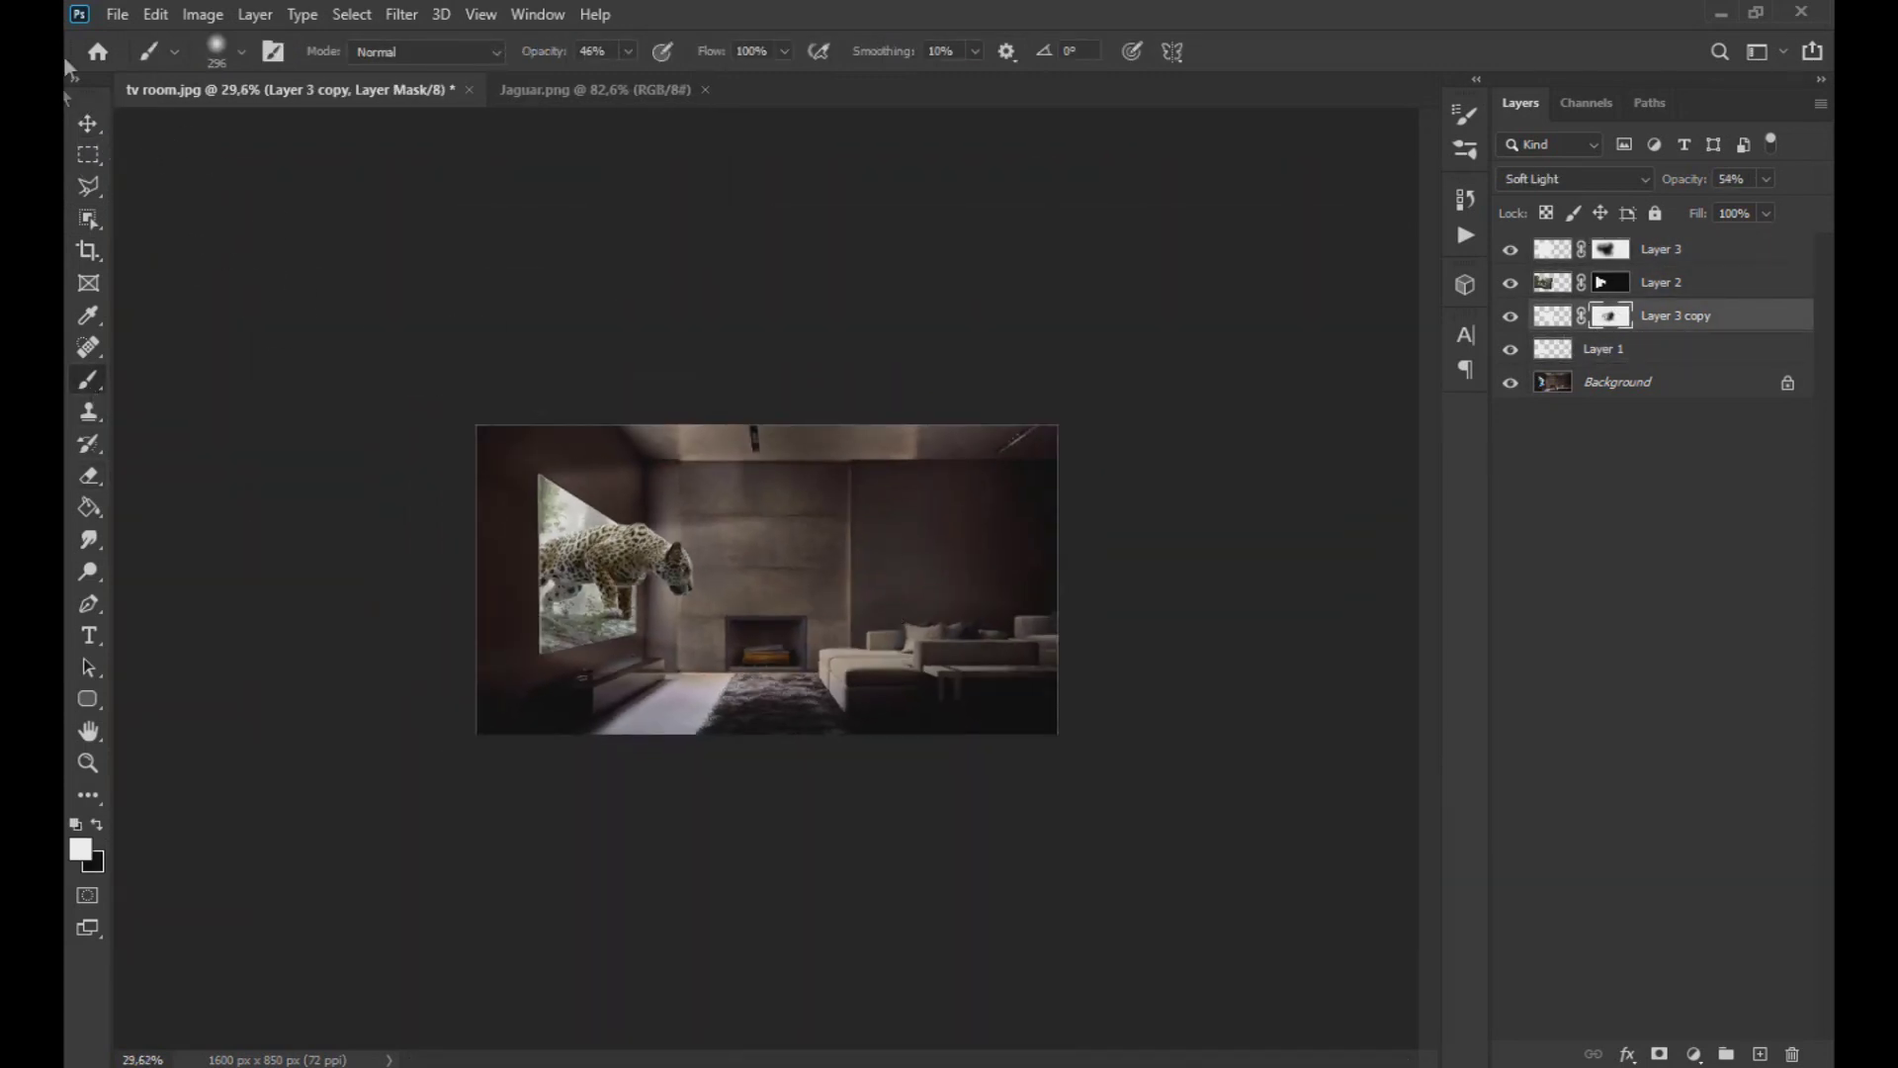
click(88, 123)
scroll(729, 581, up, 1)
scroll(730, 581, up, 4)
Step: Narrow the Layer 3 copy glow, shift it up-right, and lower its top edge
click(1553, 316)
key(ctrl+t)
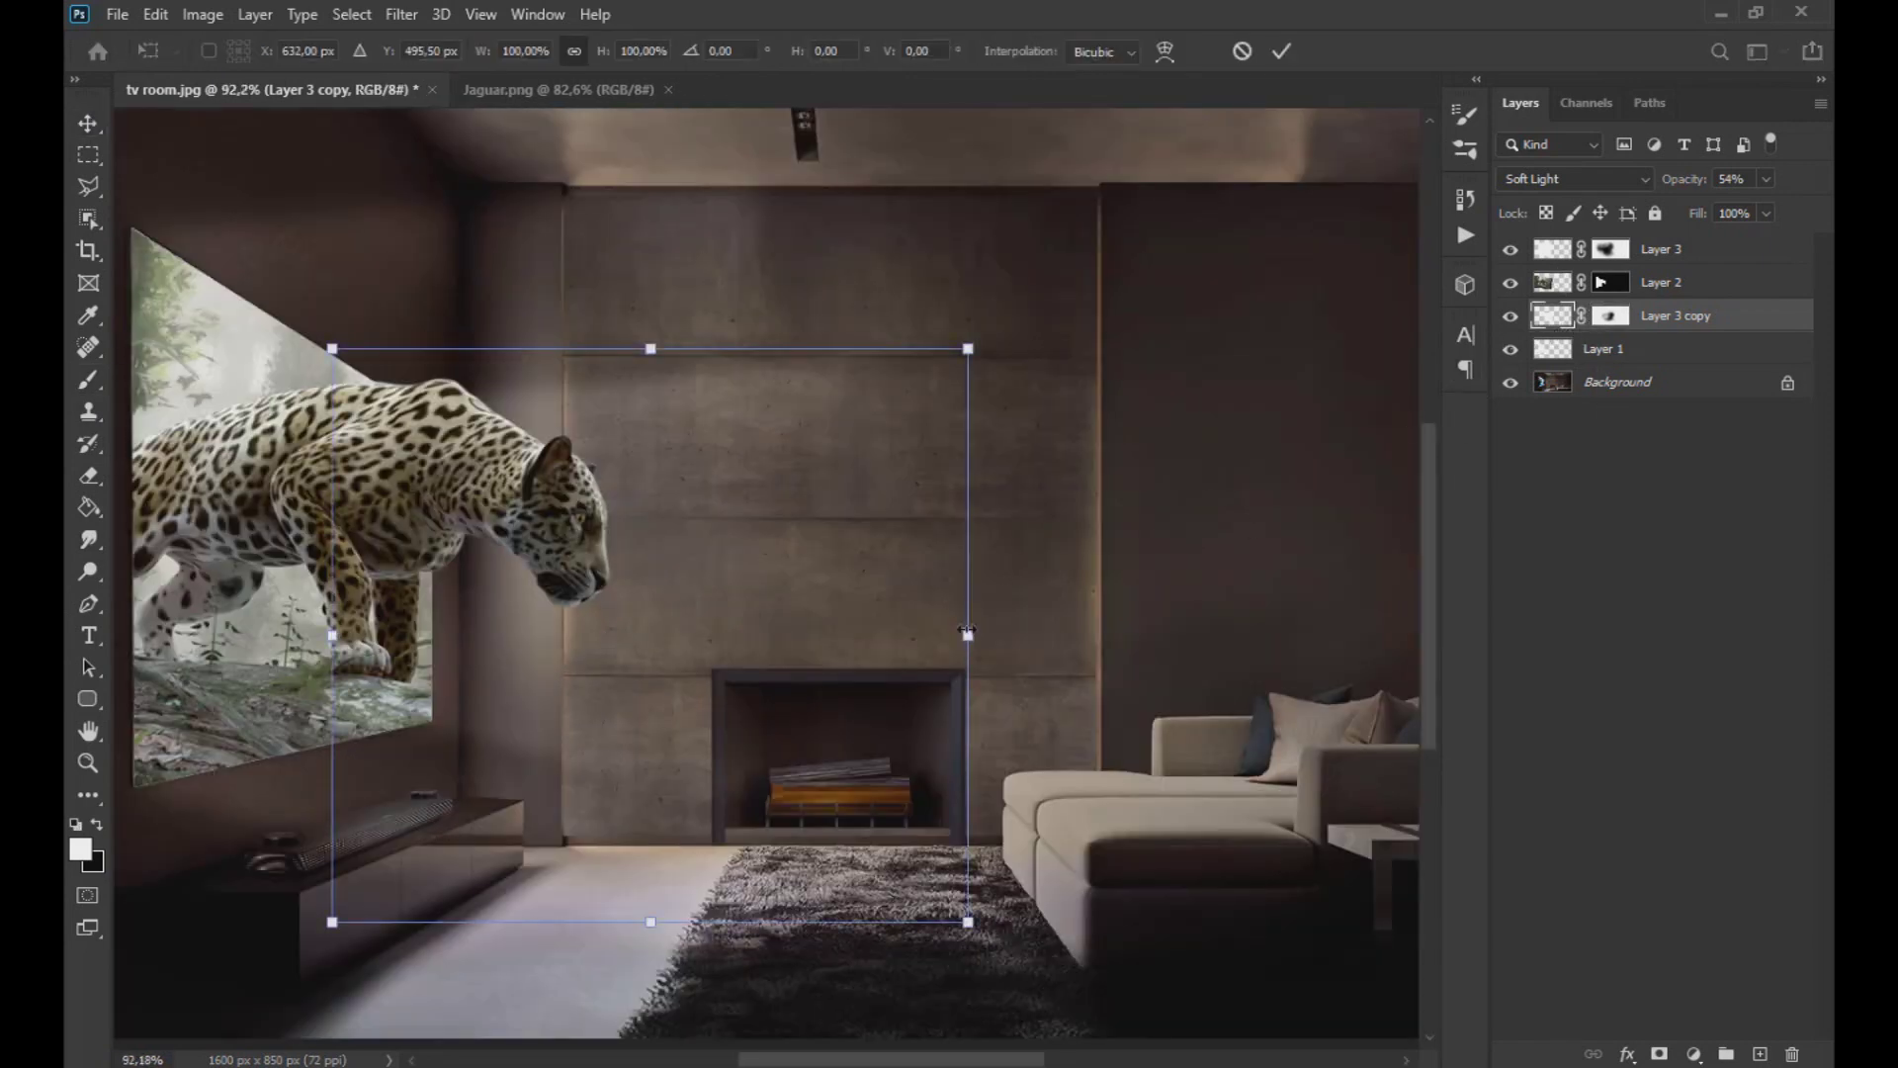
drag(967, 634, 839, 632)
drag(654, 721, 666, 708)
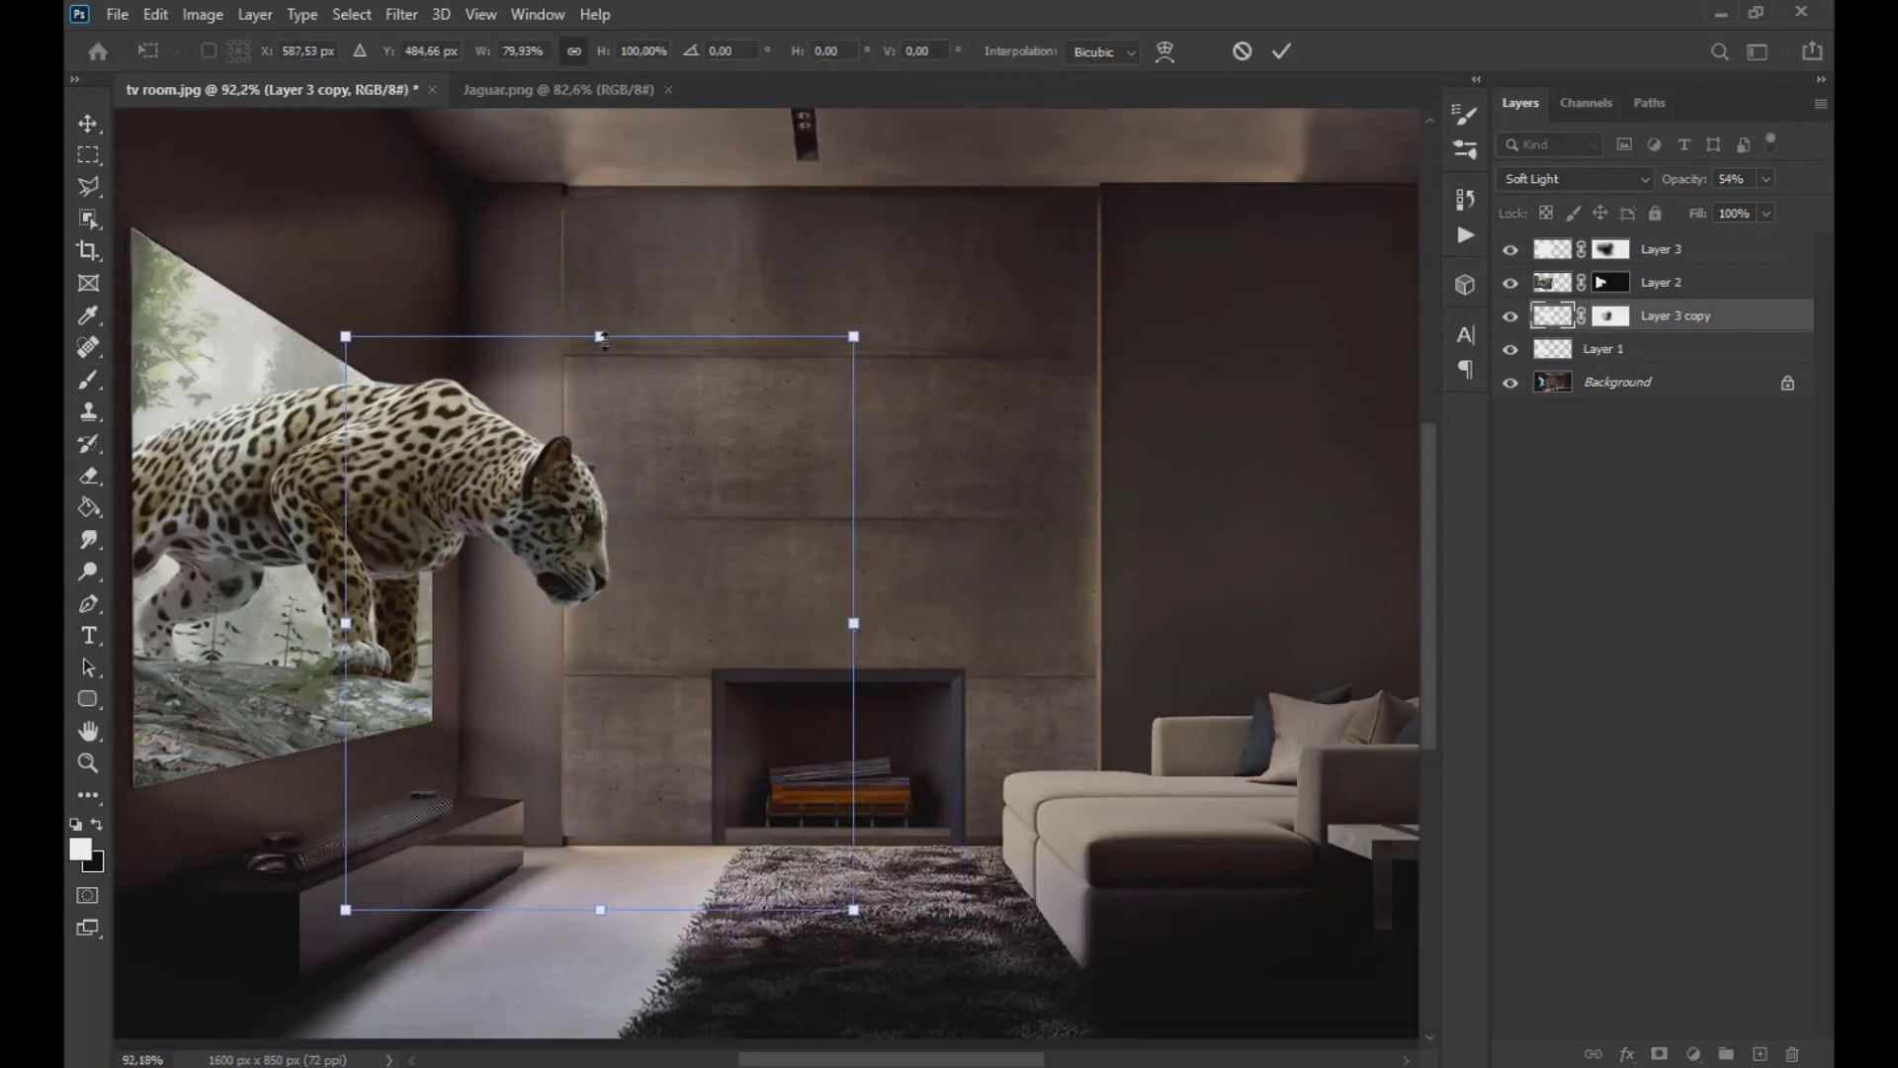
drag(601, 339, 601, 357)
key(Return)
scroll(839, 478, down, 3)
scroll(843, 478, down, 1)
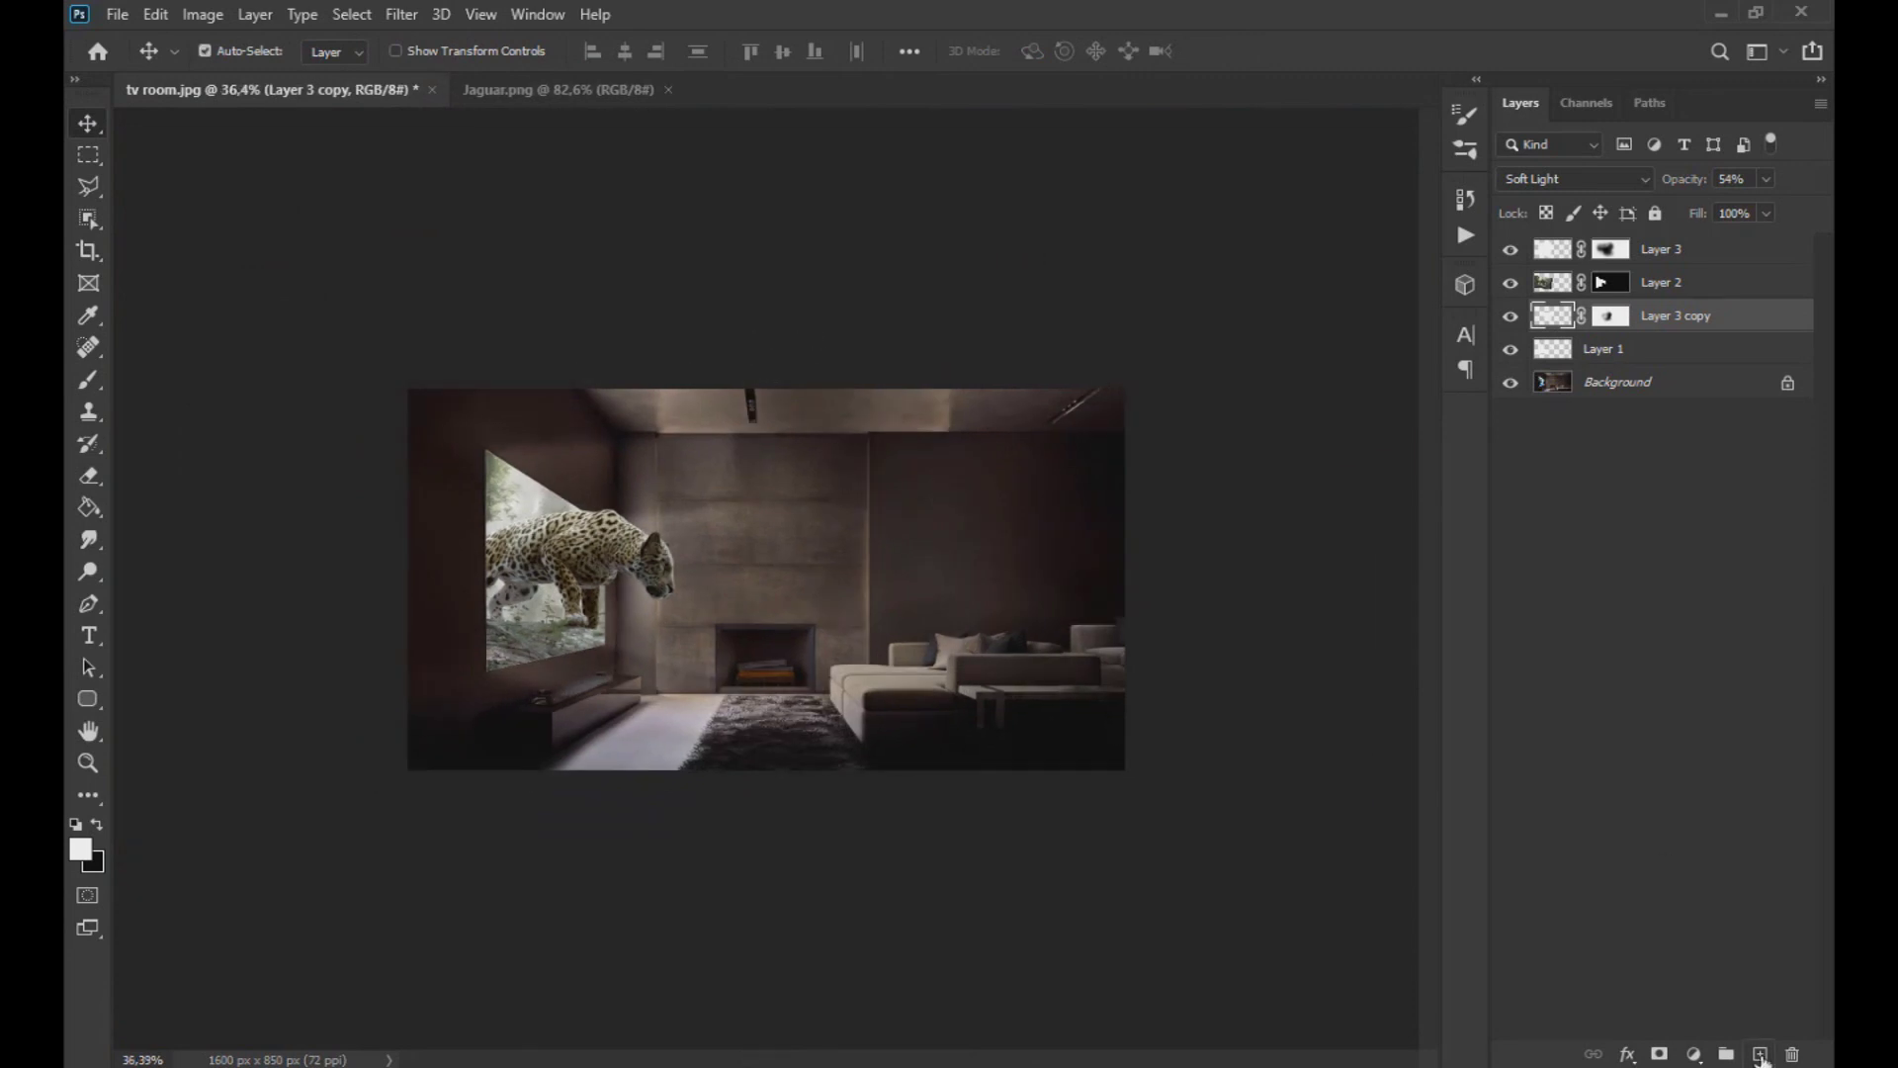
Step: Add a new layer and brush a black shadow blob on the floor
click(1759, 1053)
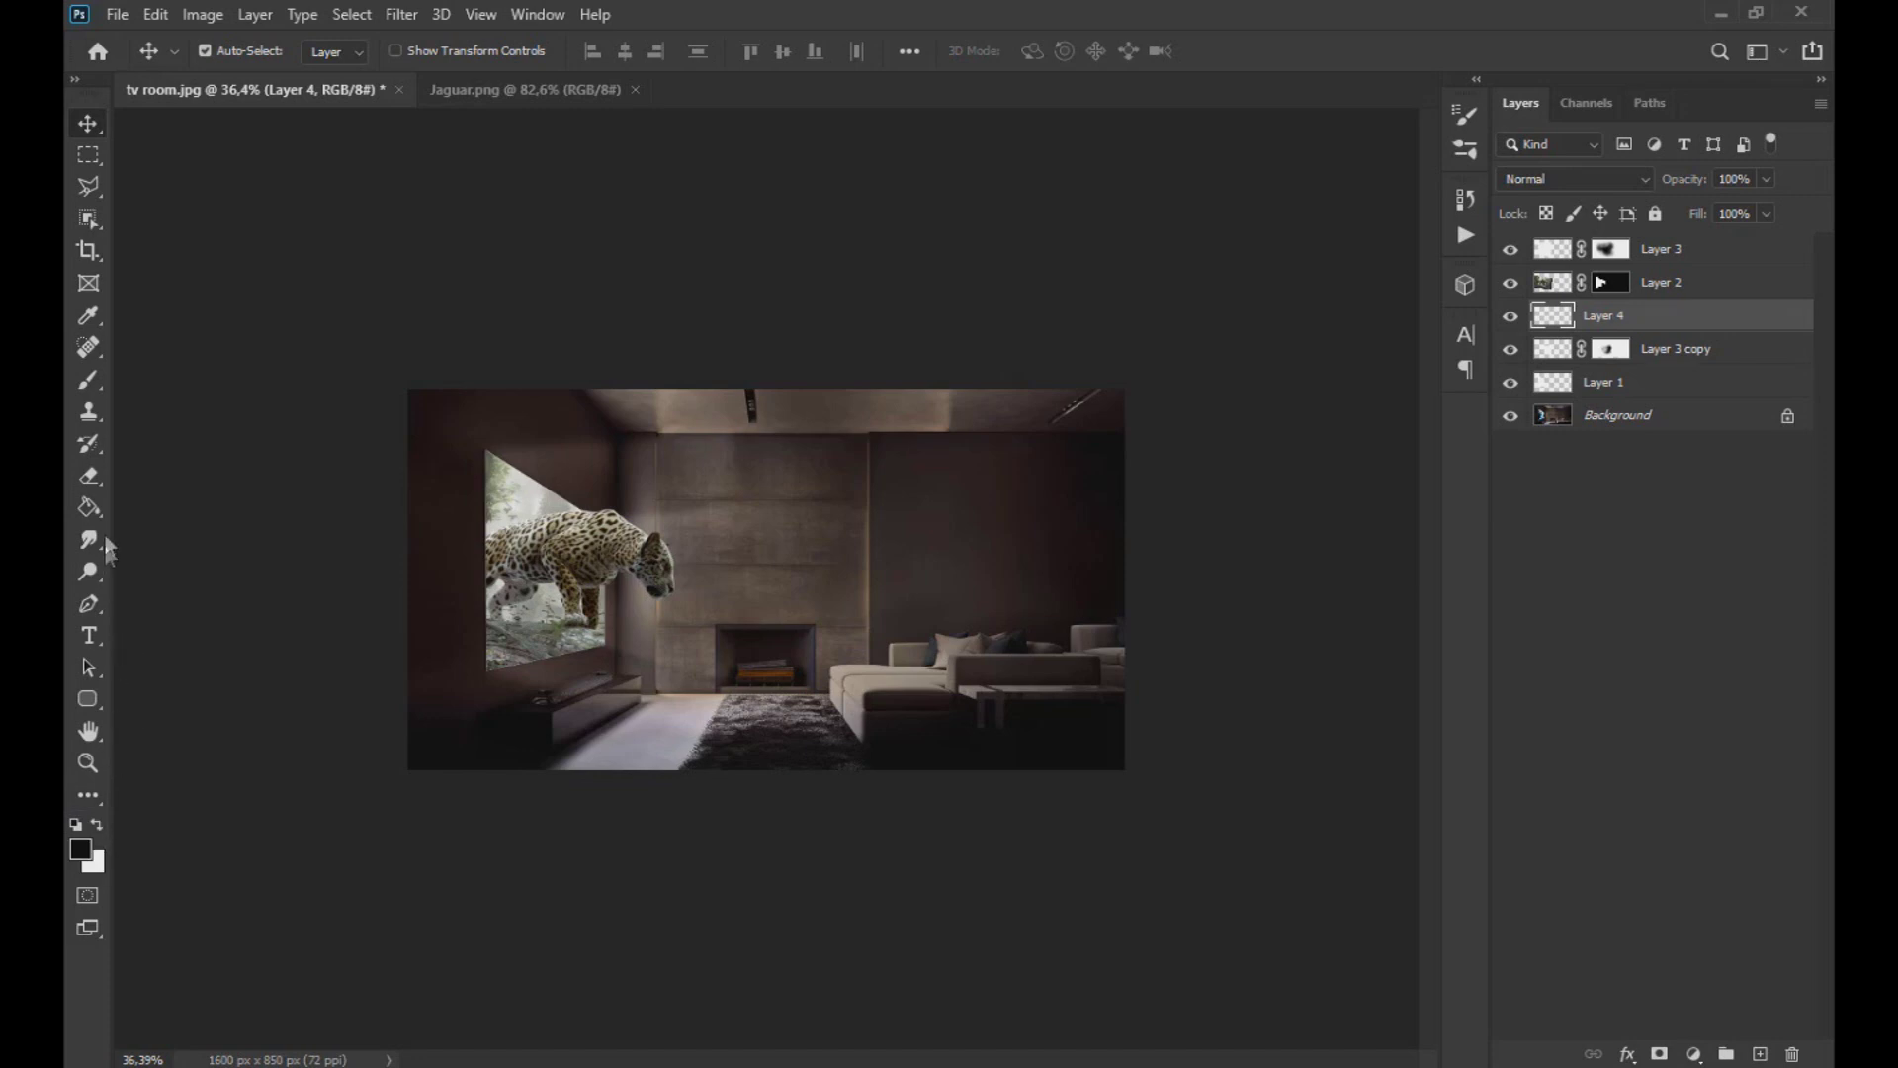
key(b)
scroll(659, 756, up, 3)
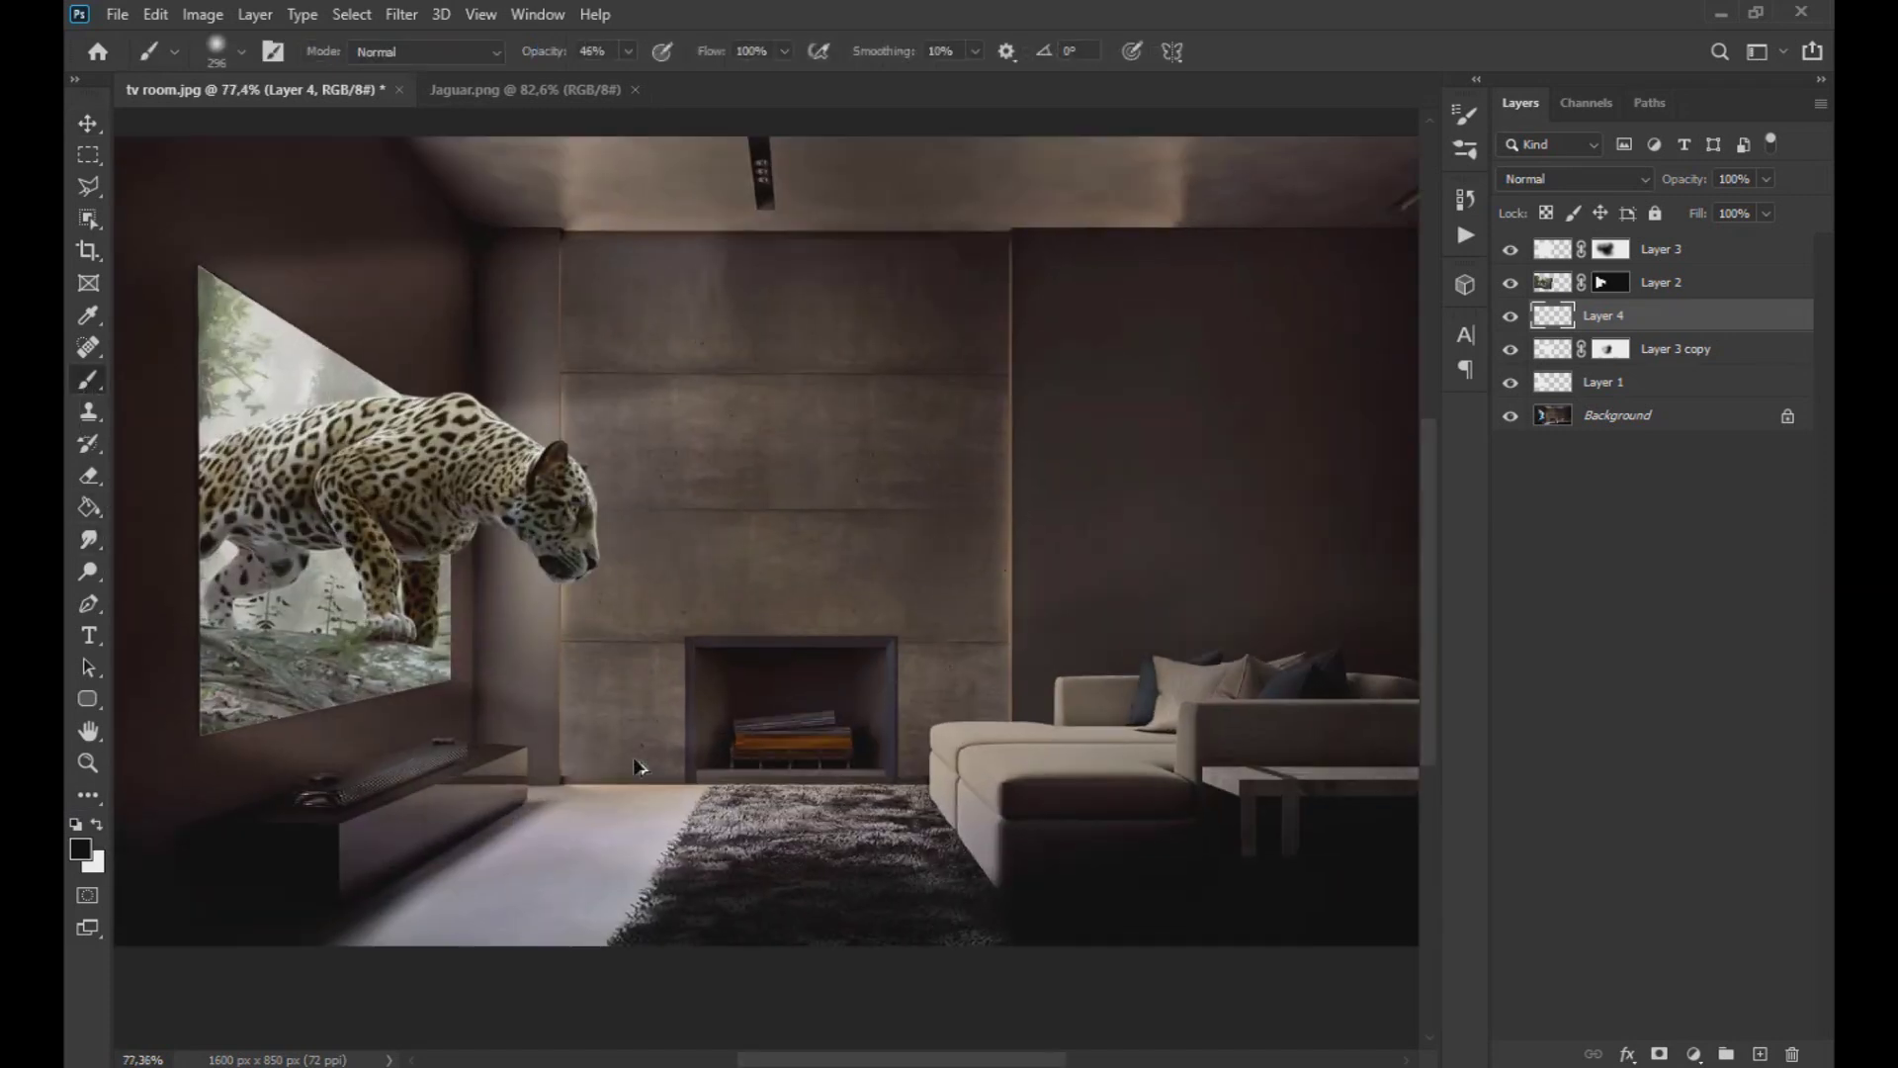
scroll(660, 757, up, 3)
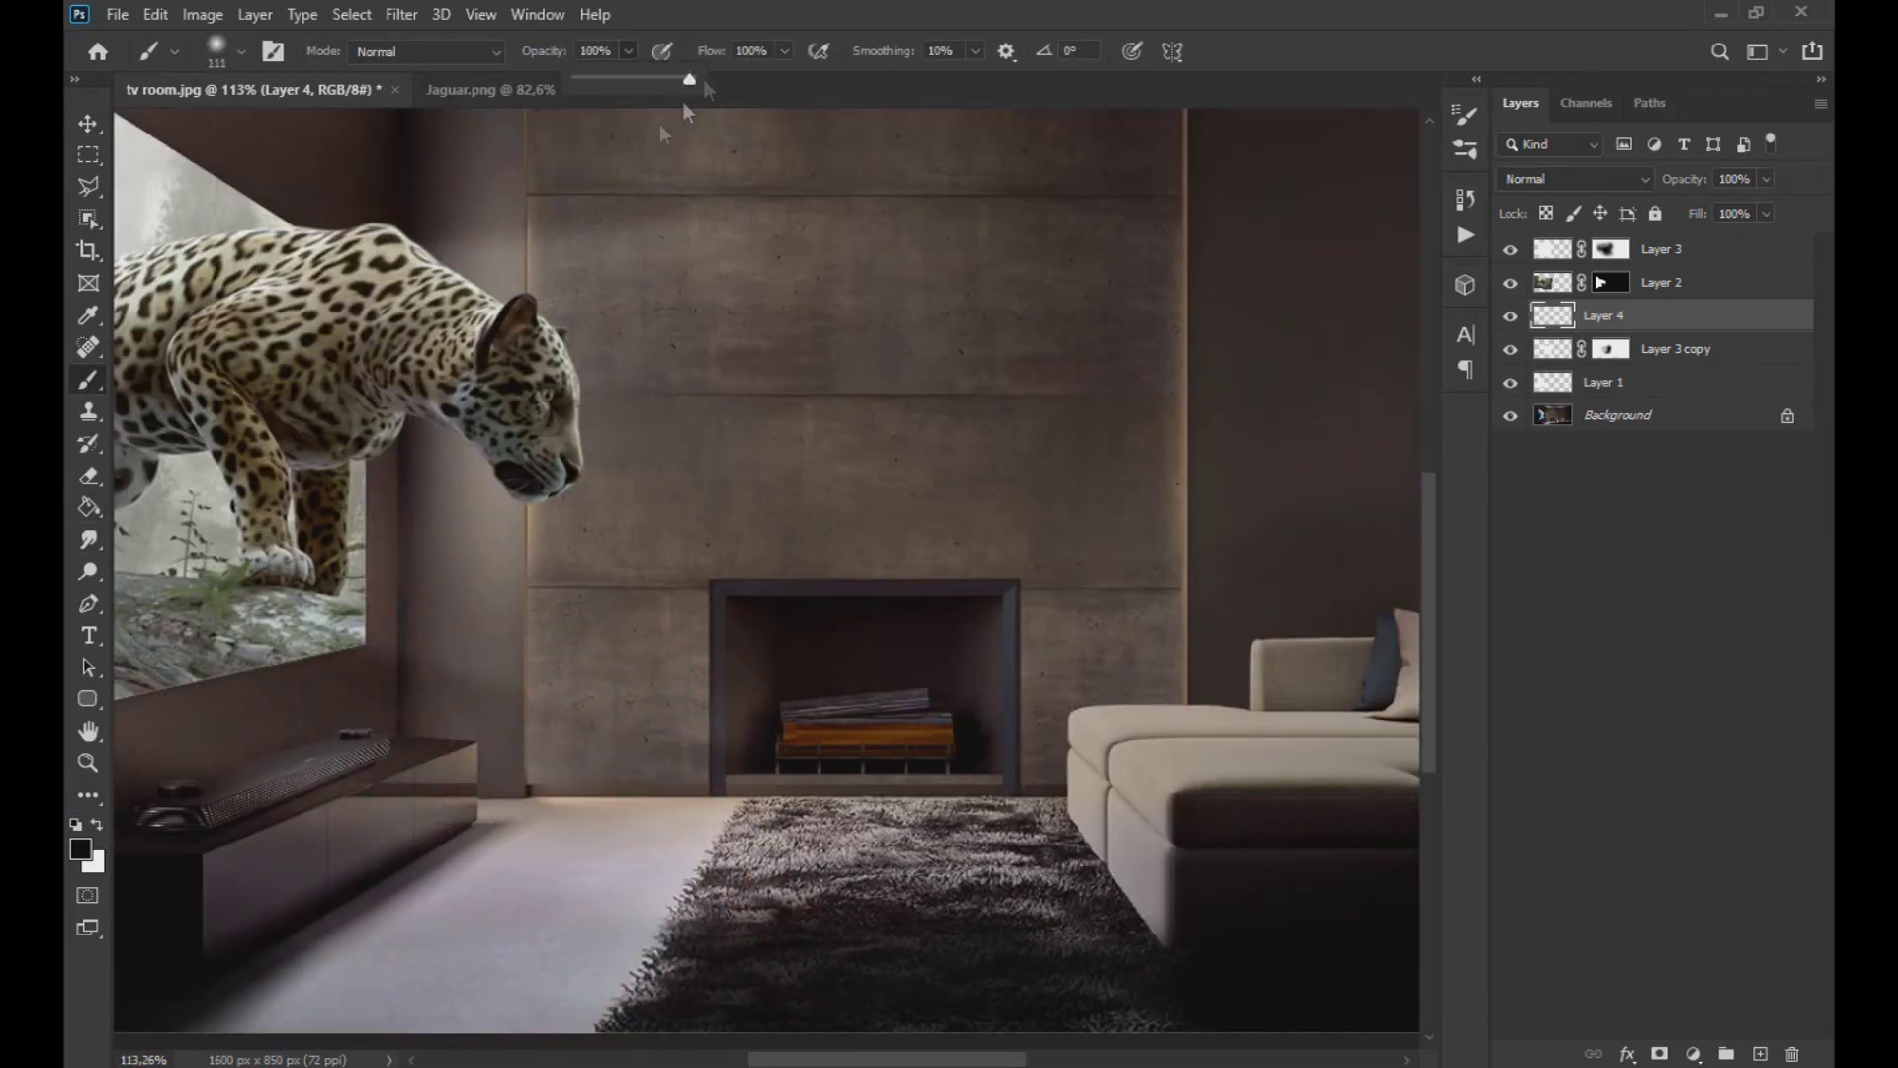
drag(512, 887, 717, 904)
Step: Transform the floor shadow wider and flatter, shifting it left with a slight tilt
key(v)
key(ctrl+t)
drag(561, 796, 554, 878)
drag(730, 973, 697, 985)
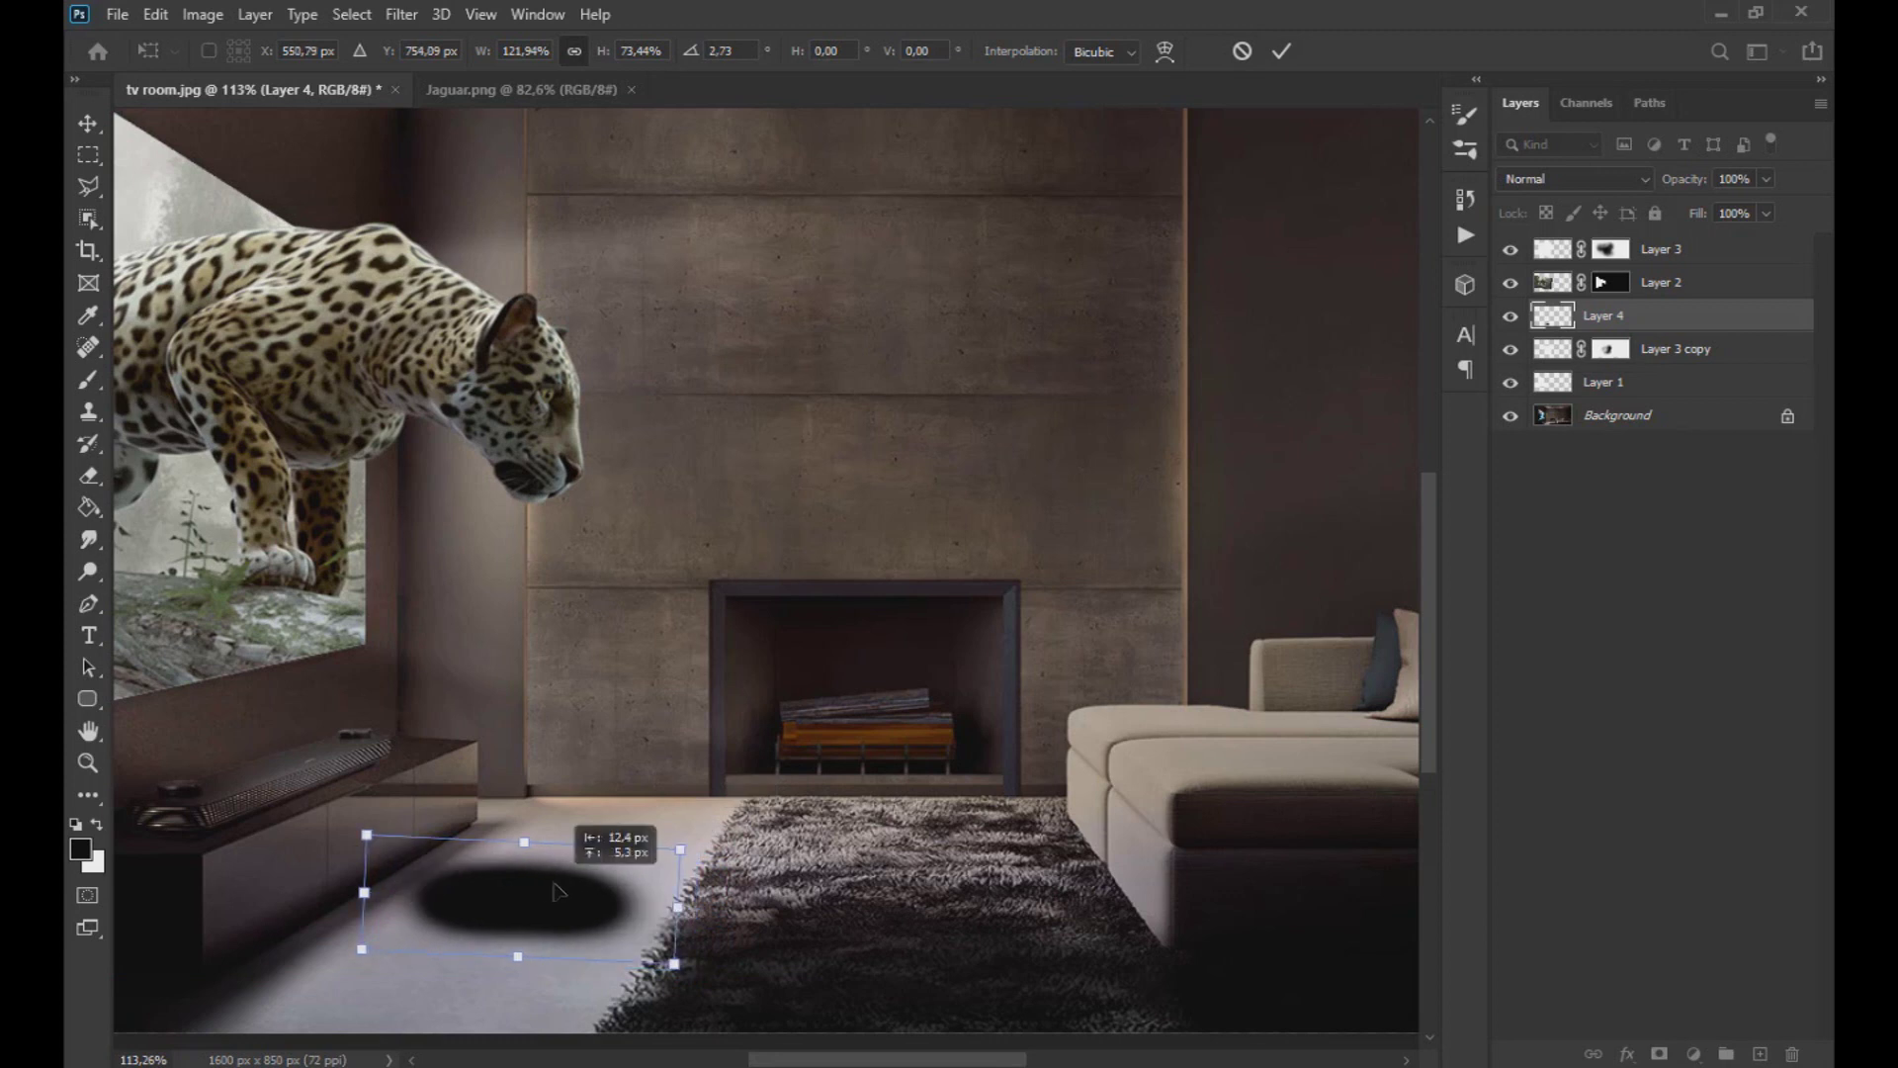
key(Return)
Step: Brush a dark shadow stroke beside the TV stand
key(b)
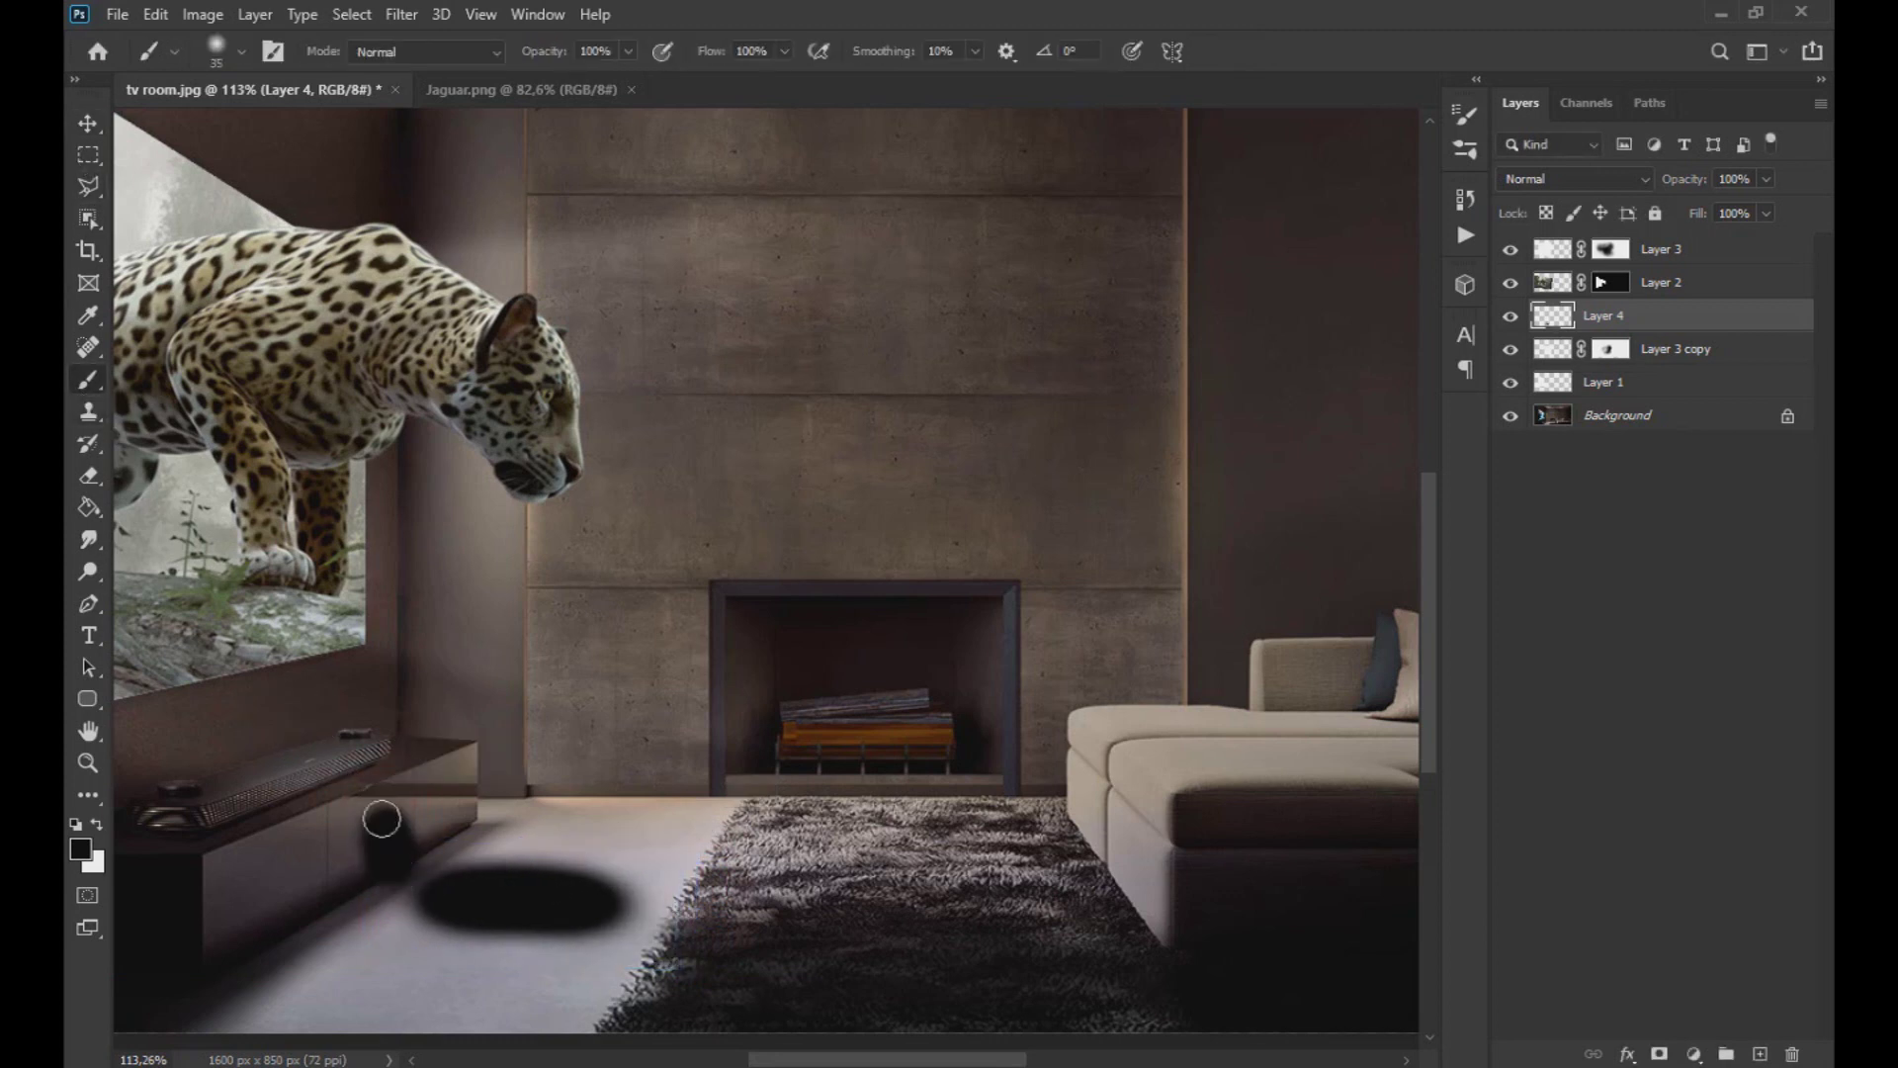
drag(382, 819, 296, 770)
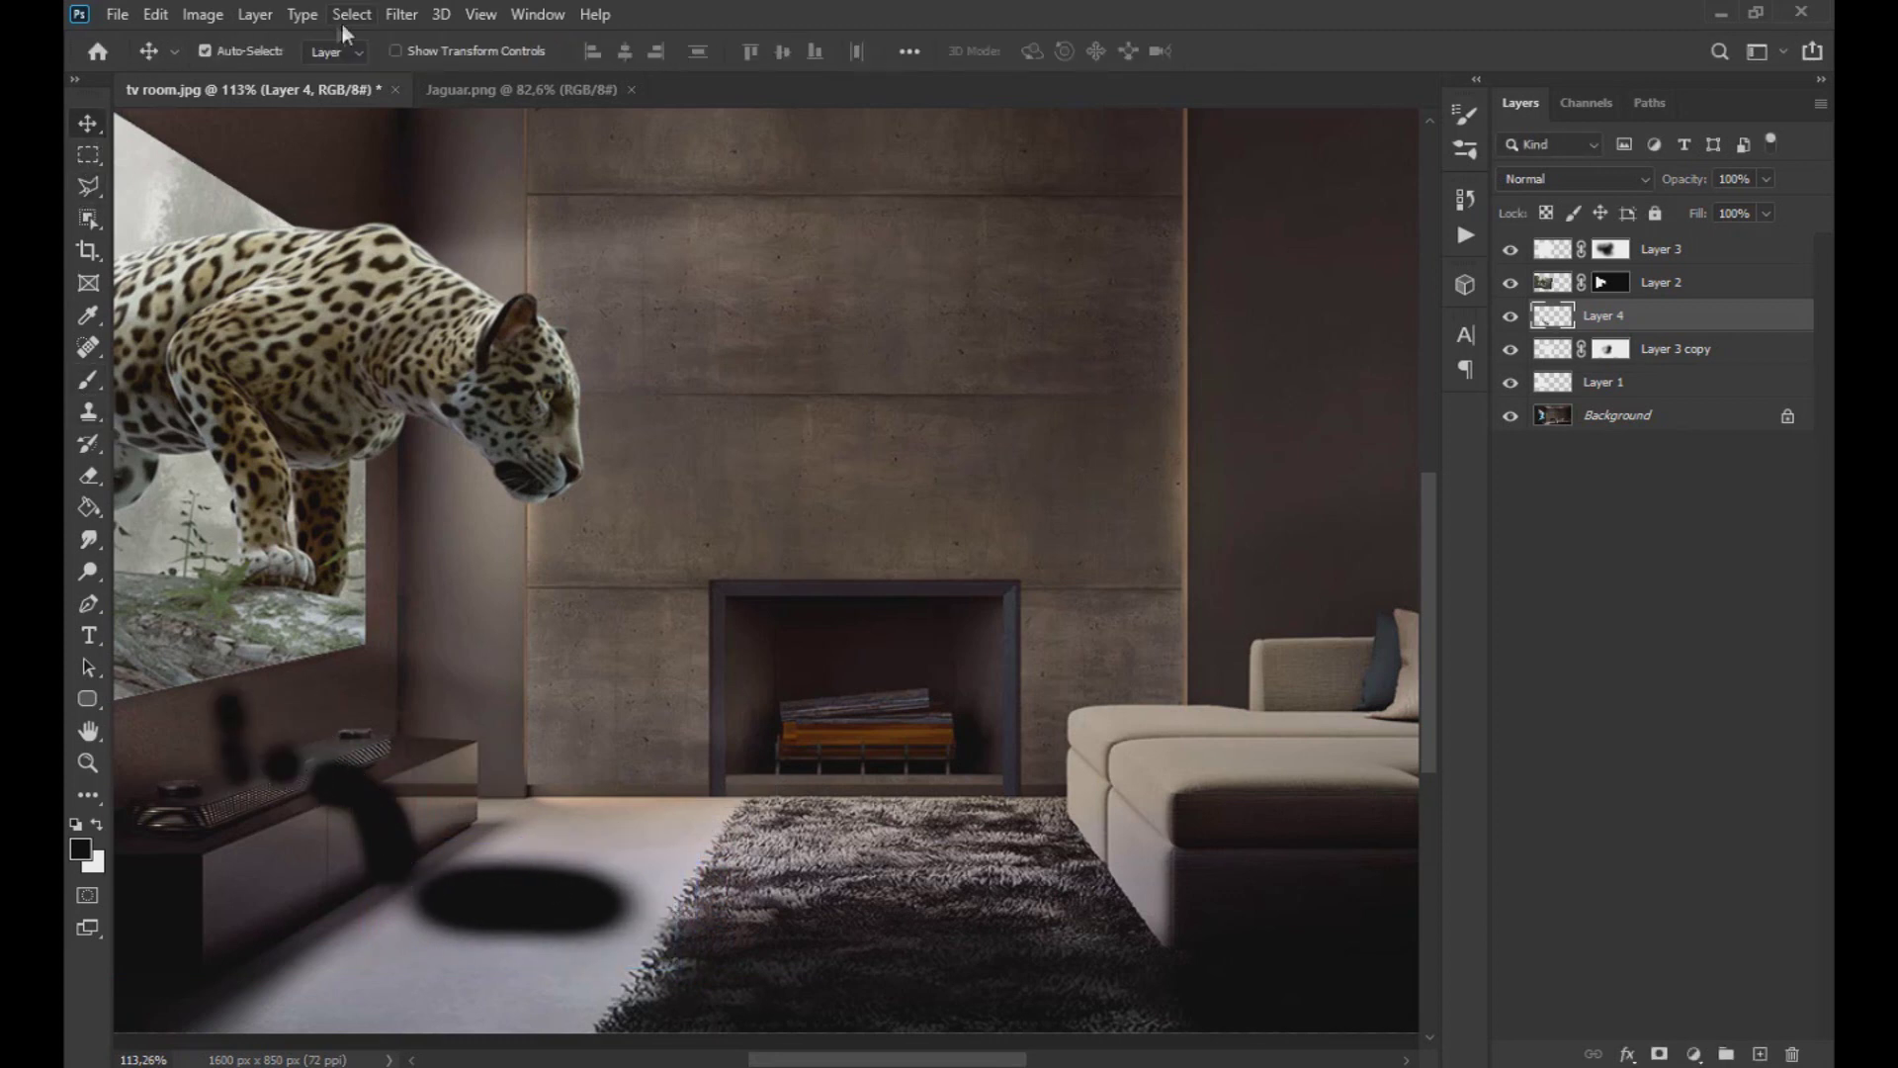
click(400, 13)
Step: Soften the floor shadow with a strong Gaussian Blur
click(759, 377)
mouse_move(1369, 753)
mouse_down()
mouse_move(1411, 756)
mouse_move(1381, 745)
mouse_up()
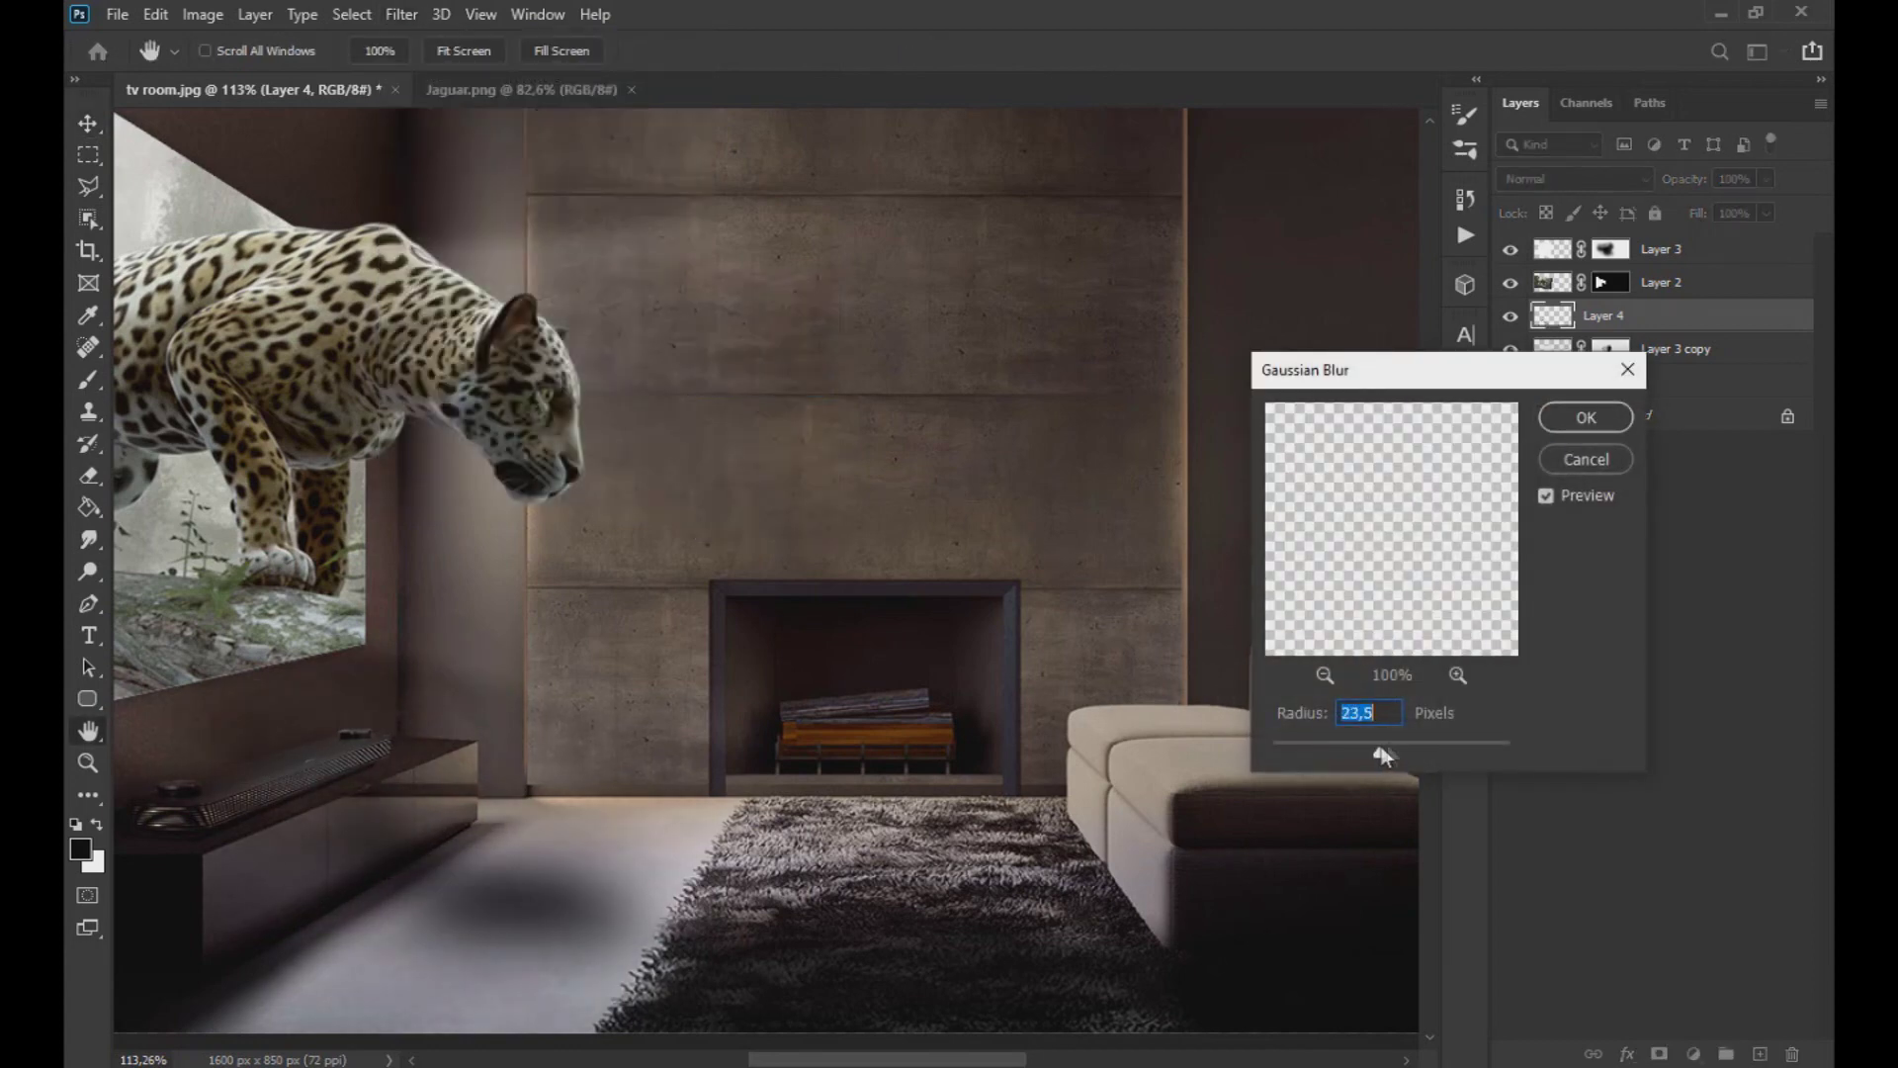
click(1577, 415)
key(ctrl+minus)
Step: Resize and nudge the blurred shadow, then lower Layer 4 opacity to 66%
key(ctrl+t)
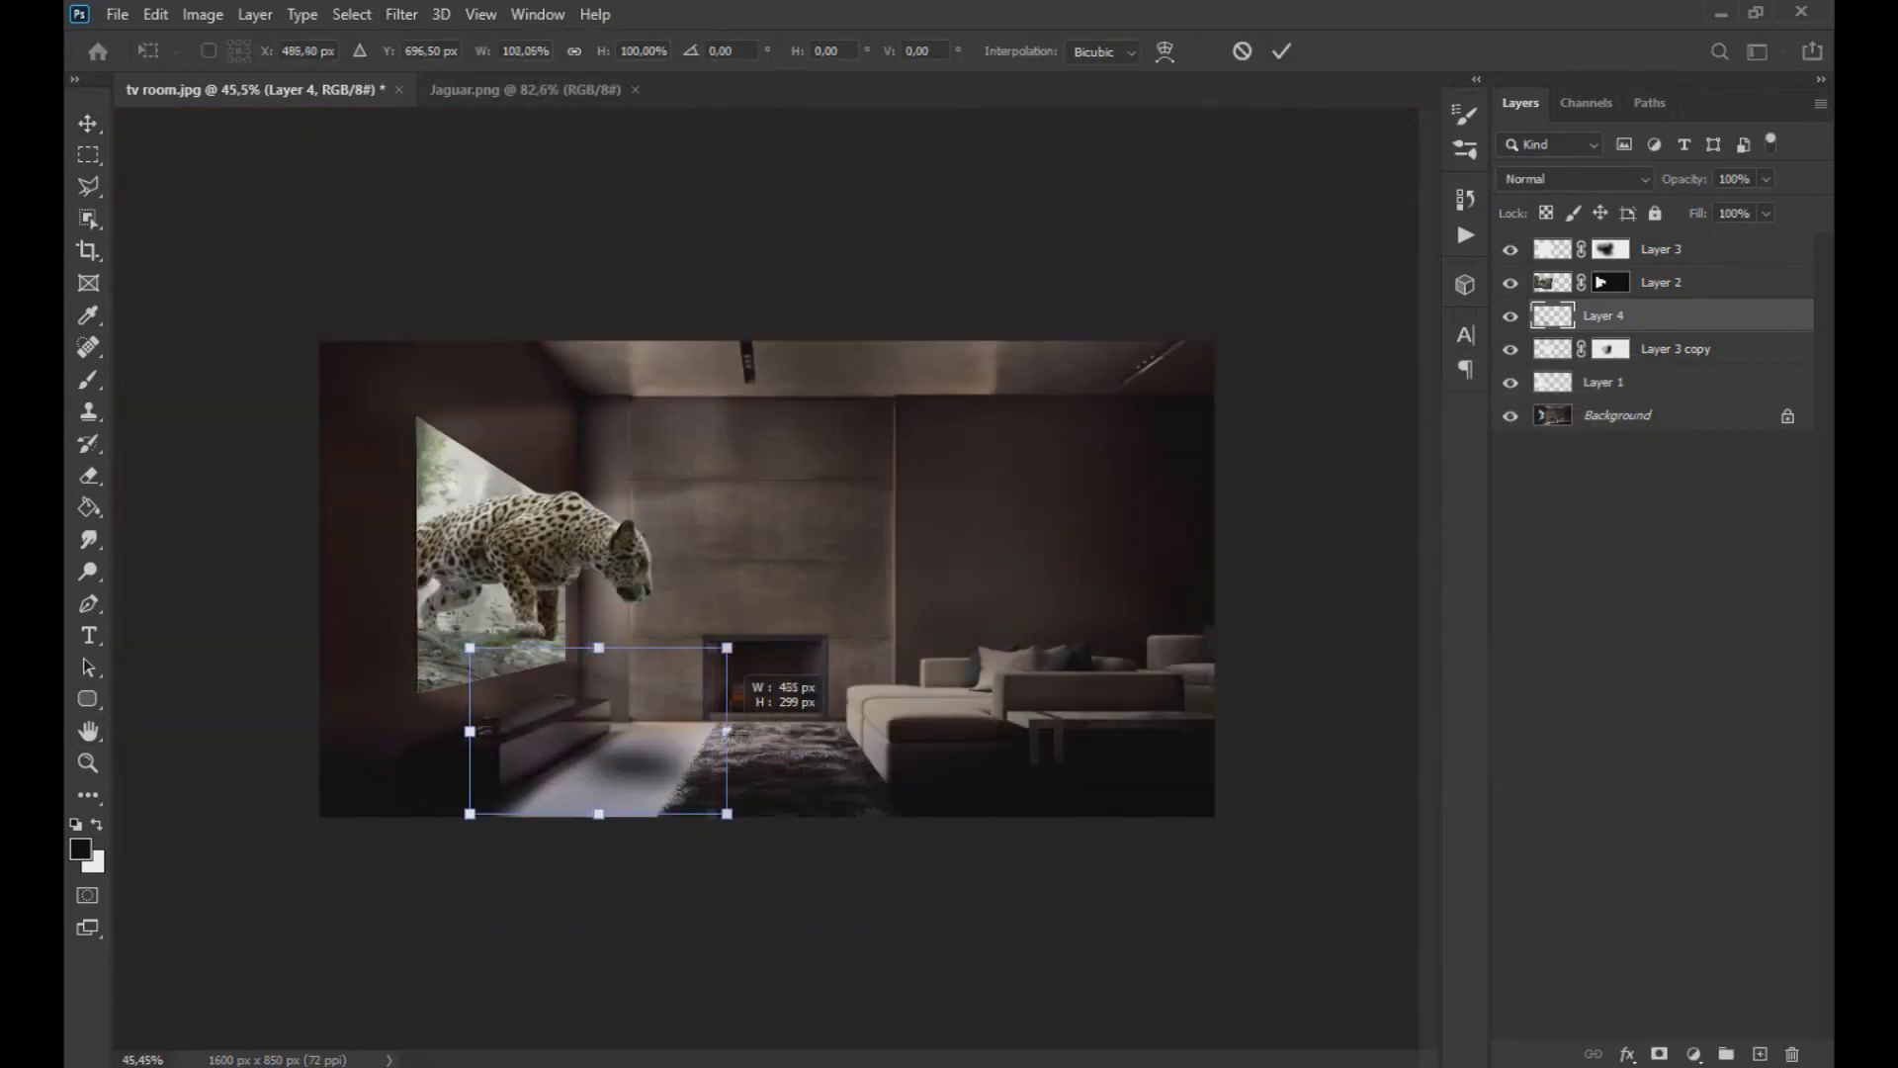
mouse_move(586, 723)
mouse_down()
mouse_move(645, 736)
mouse_move(629, 729)
mouse_up()
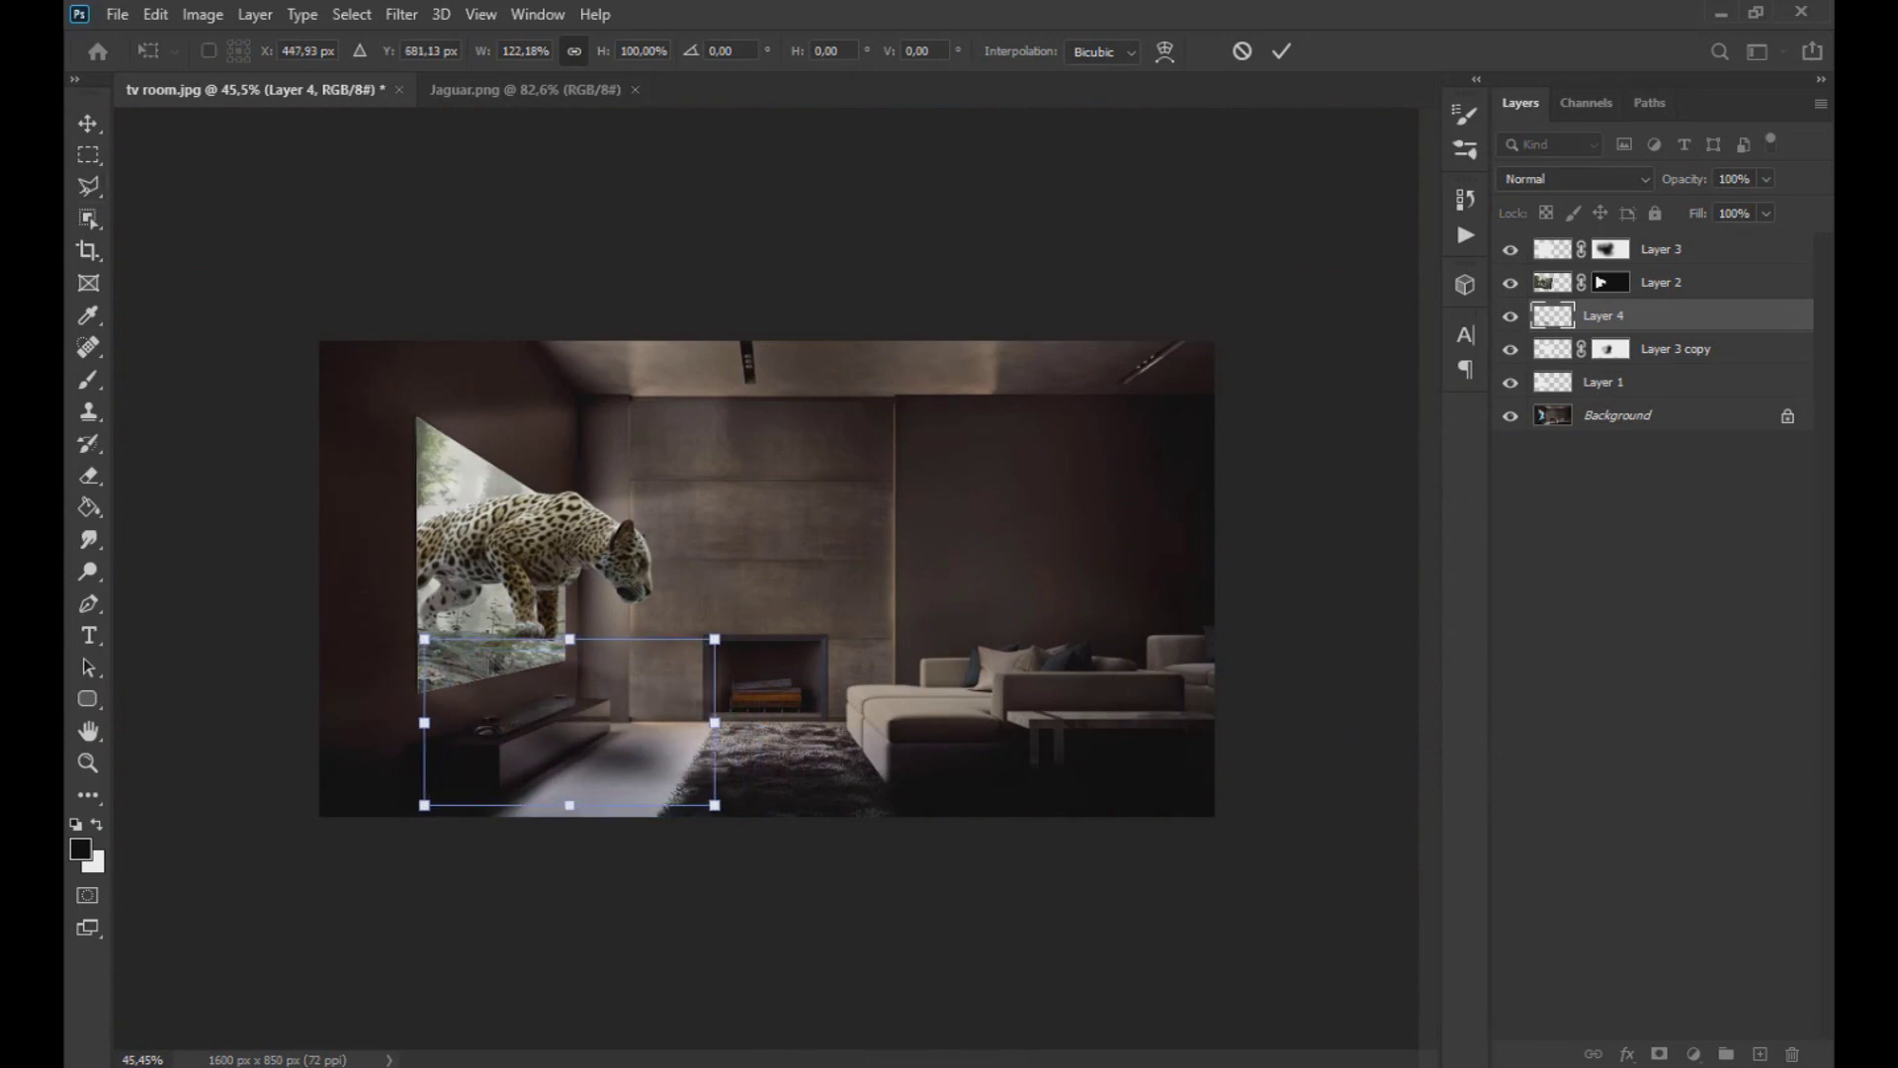
drag(474, 687, 464, 696)
key(Return)
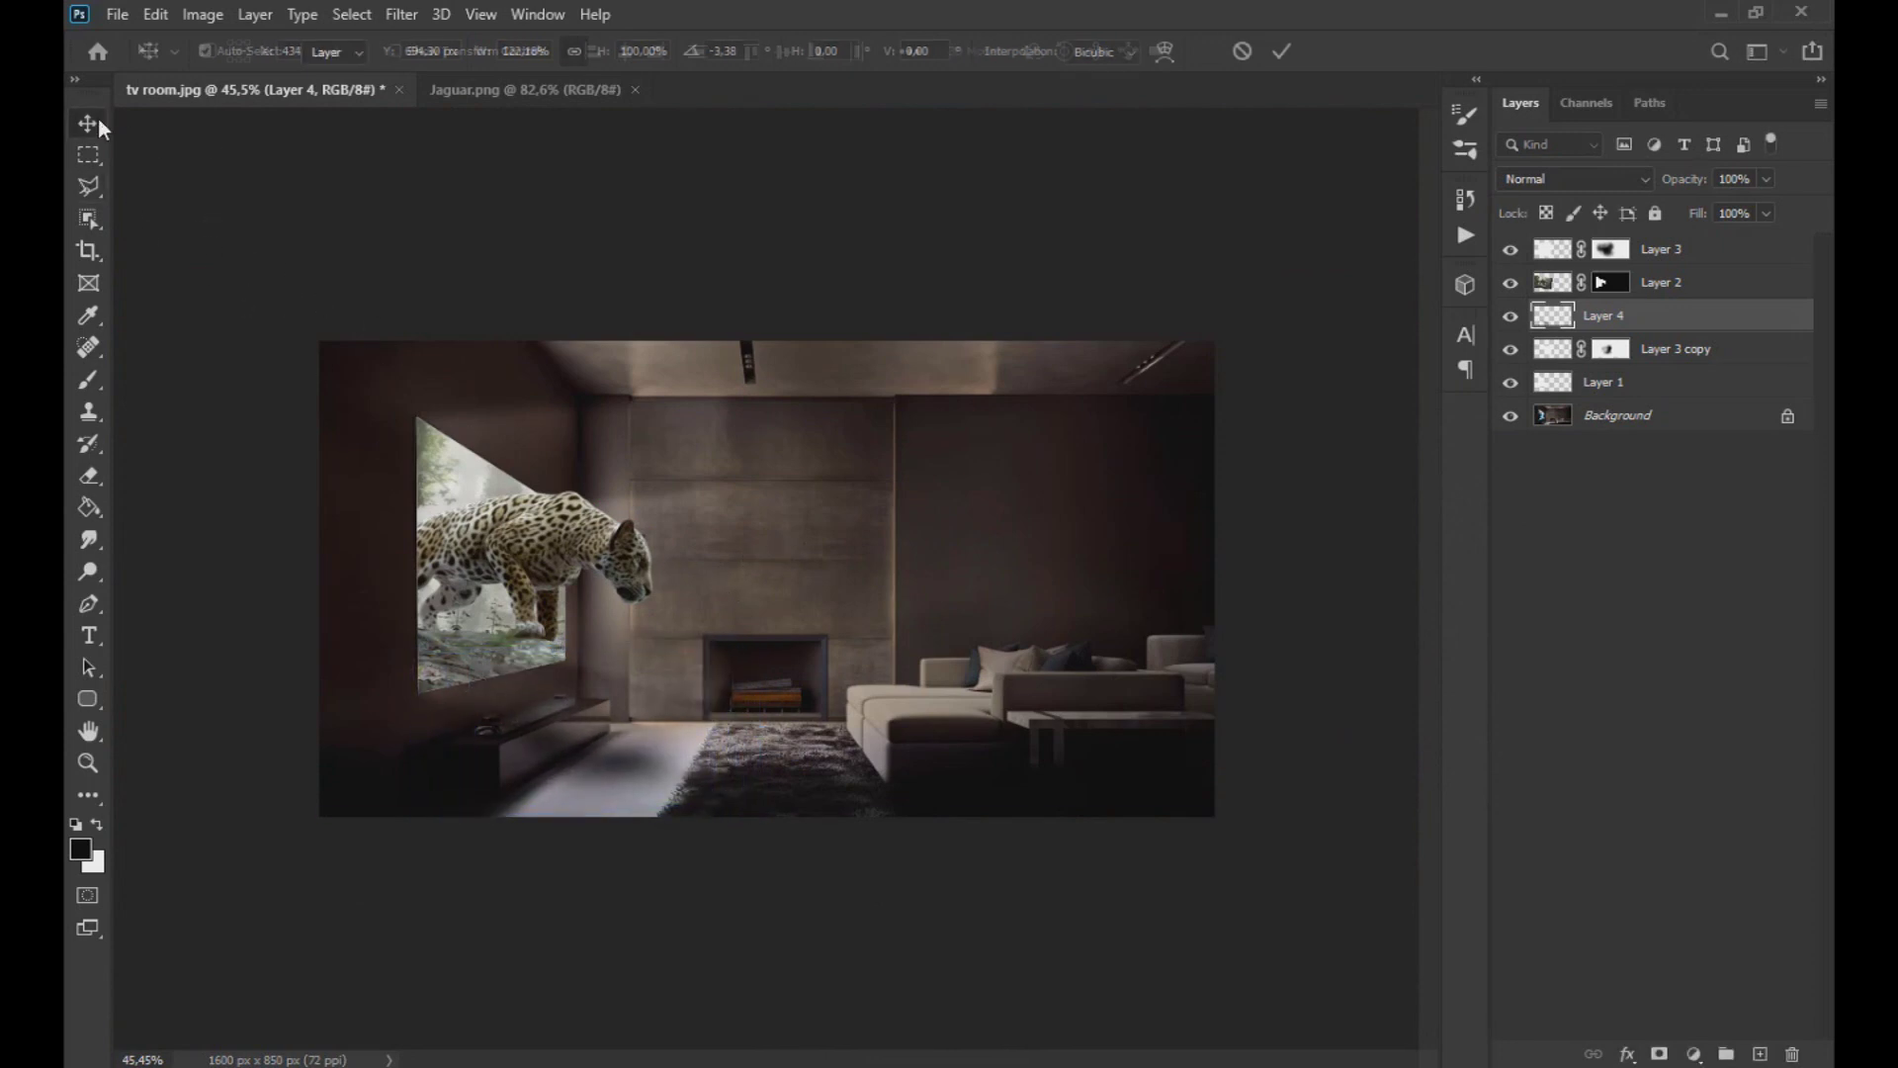
click(1767, 179)
drag(1773, 207, 1720, 215)
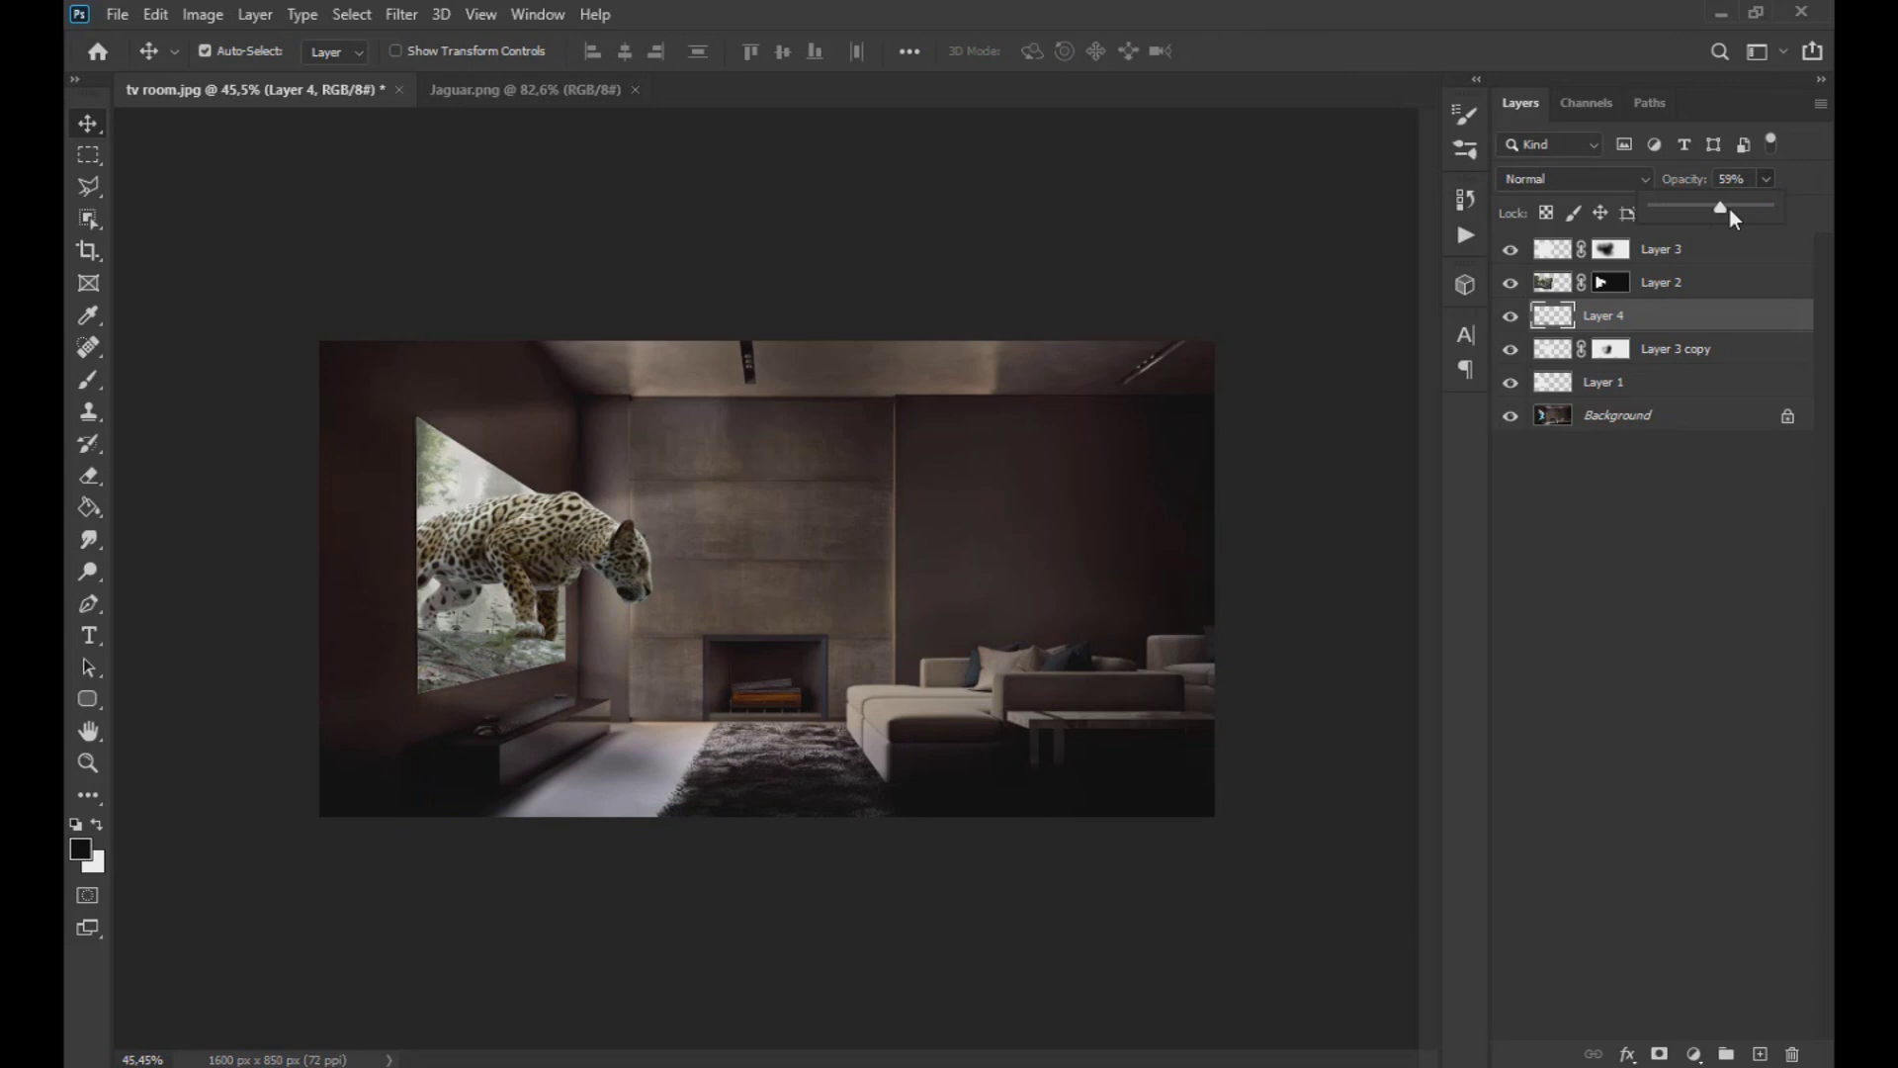
Step: Streak the shadow with a Motion Blur at distance 103
click(401, 14)
mouse_move(418, 291)
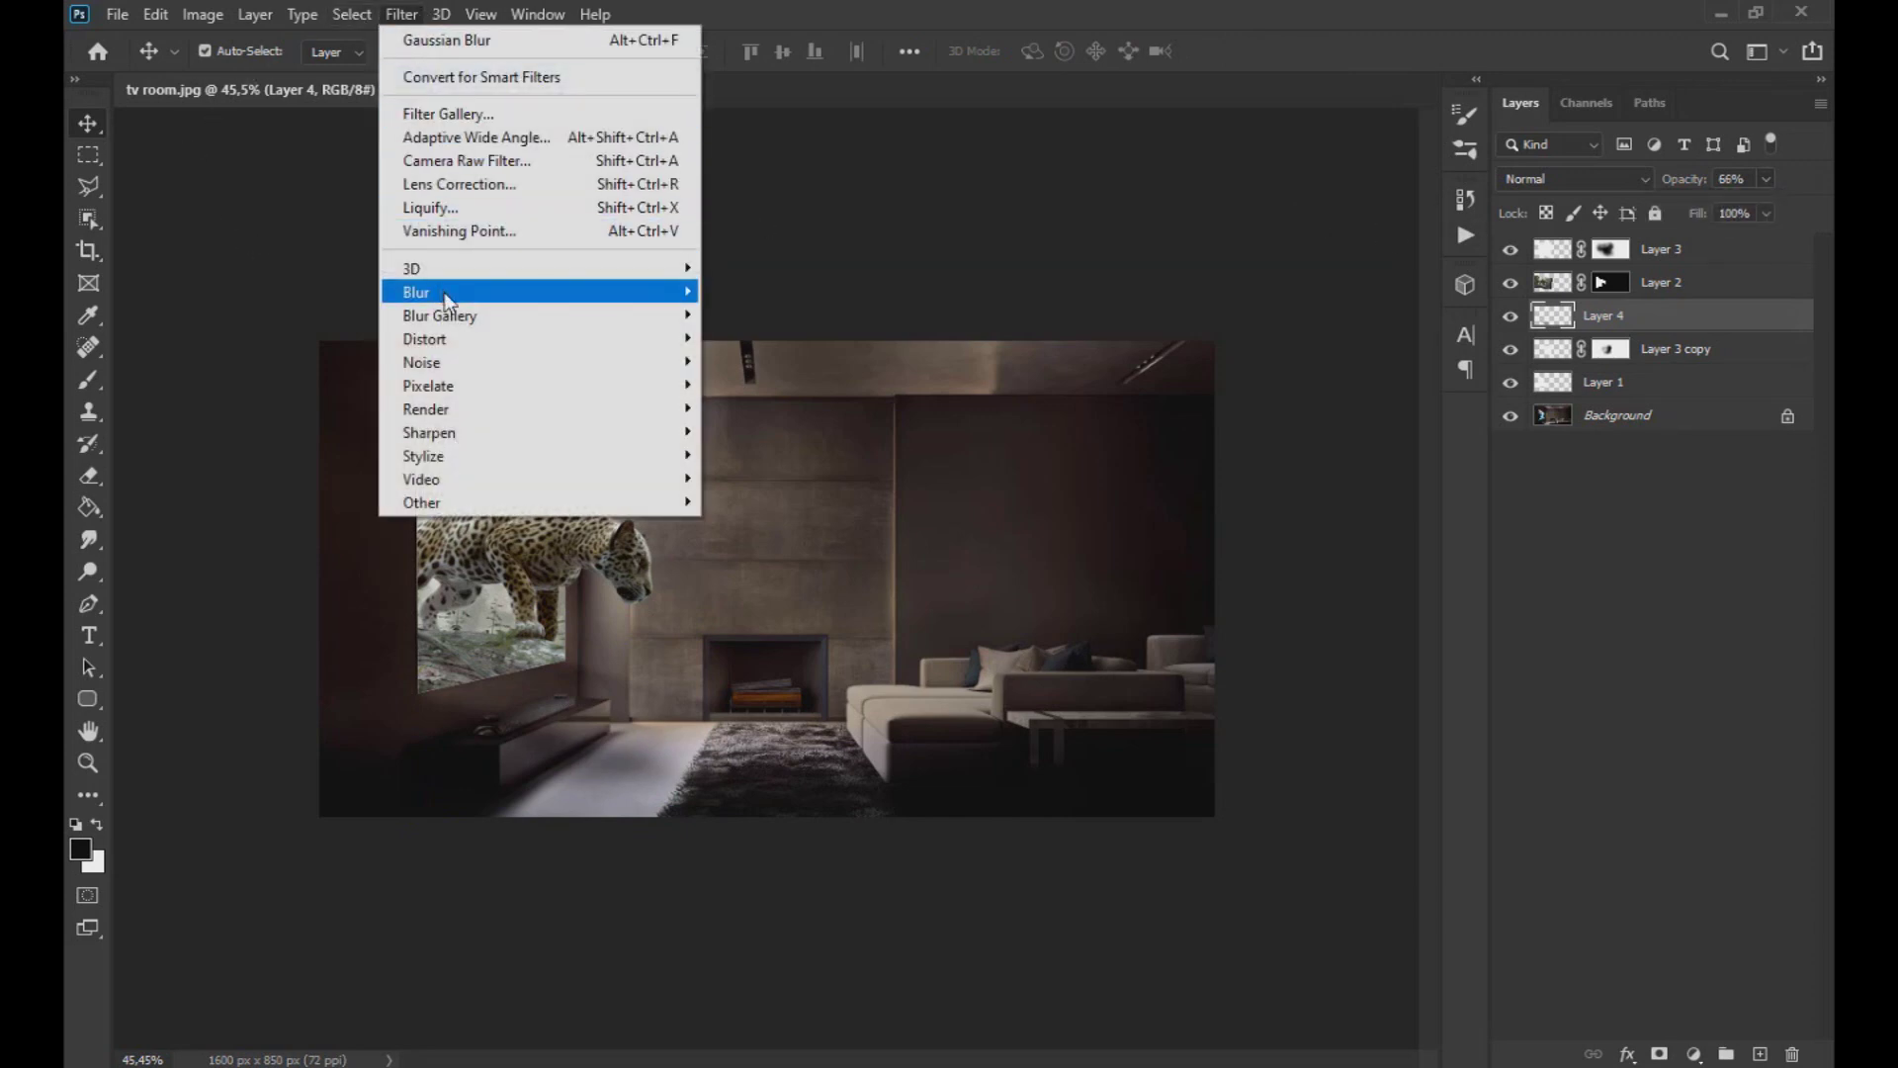
click(776, 429)
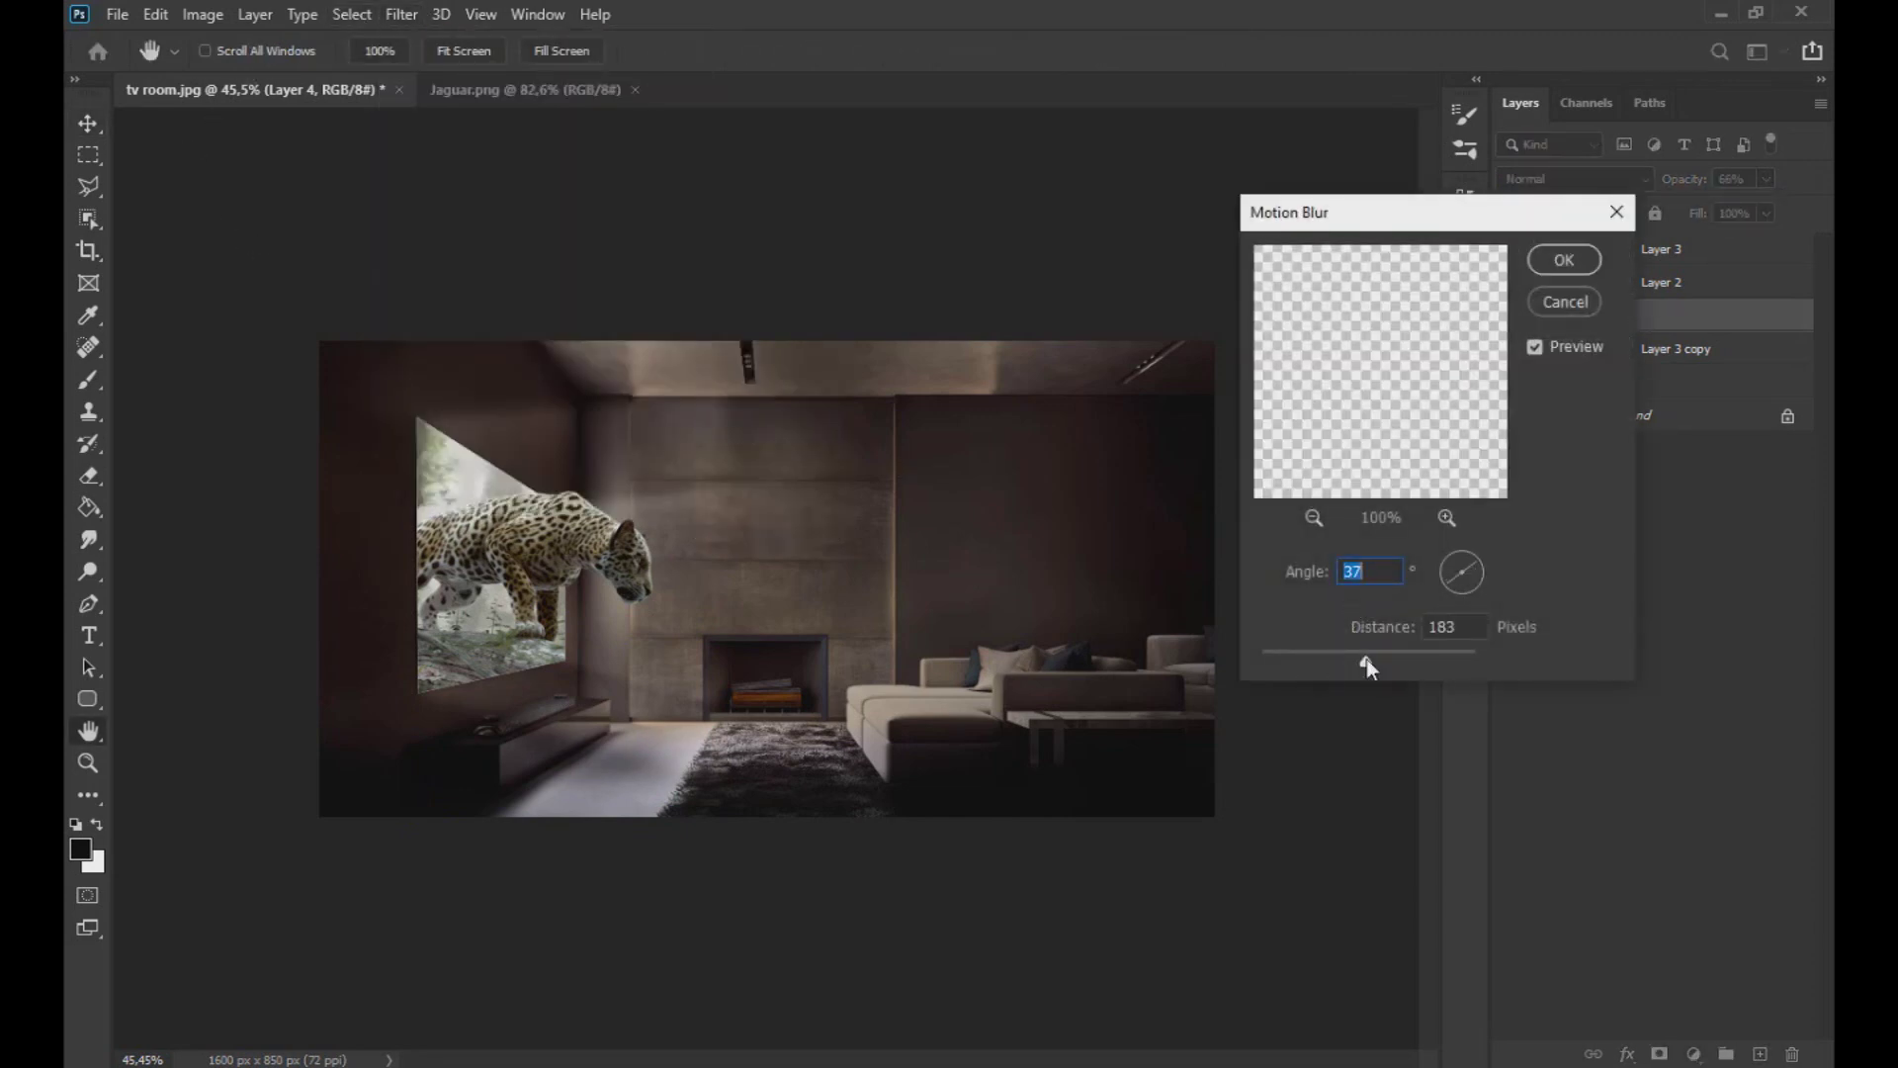
drag(1366, 659, 1339, 651)
click(1571, 263)
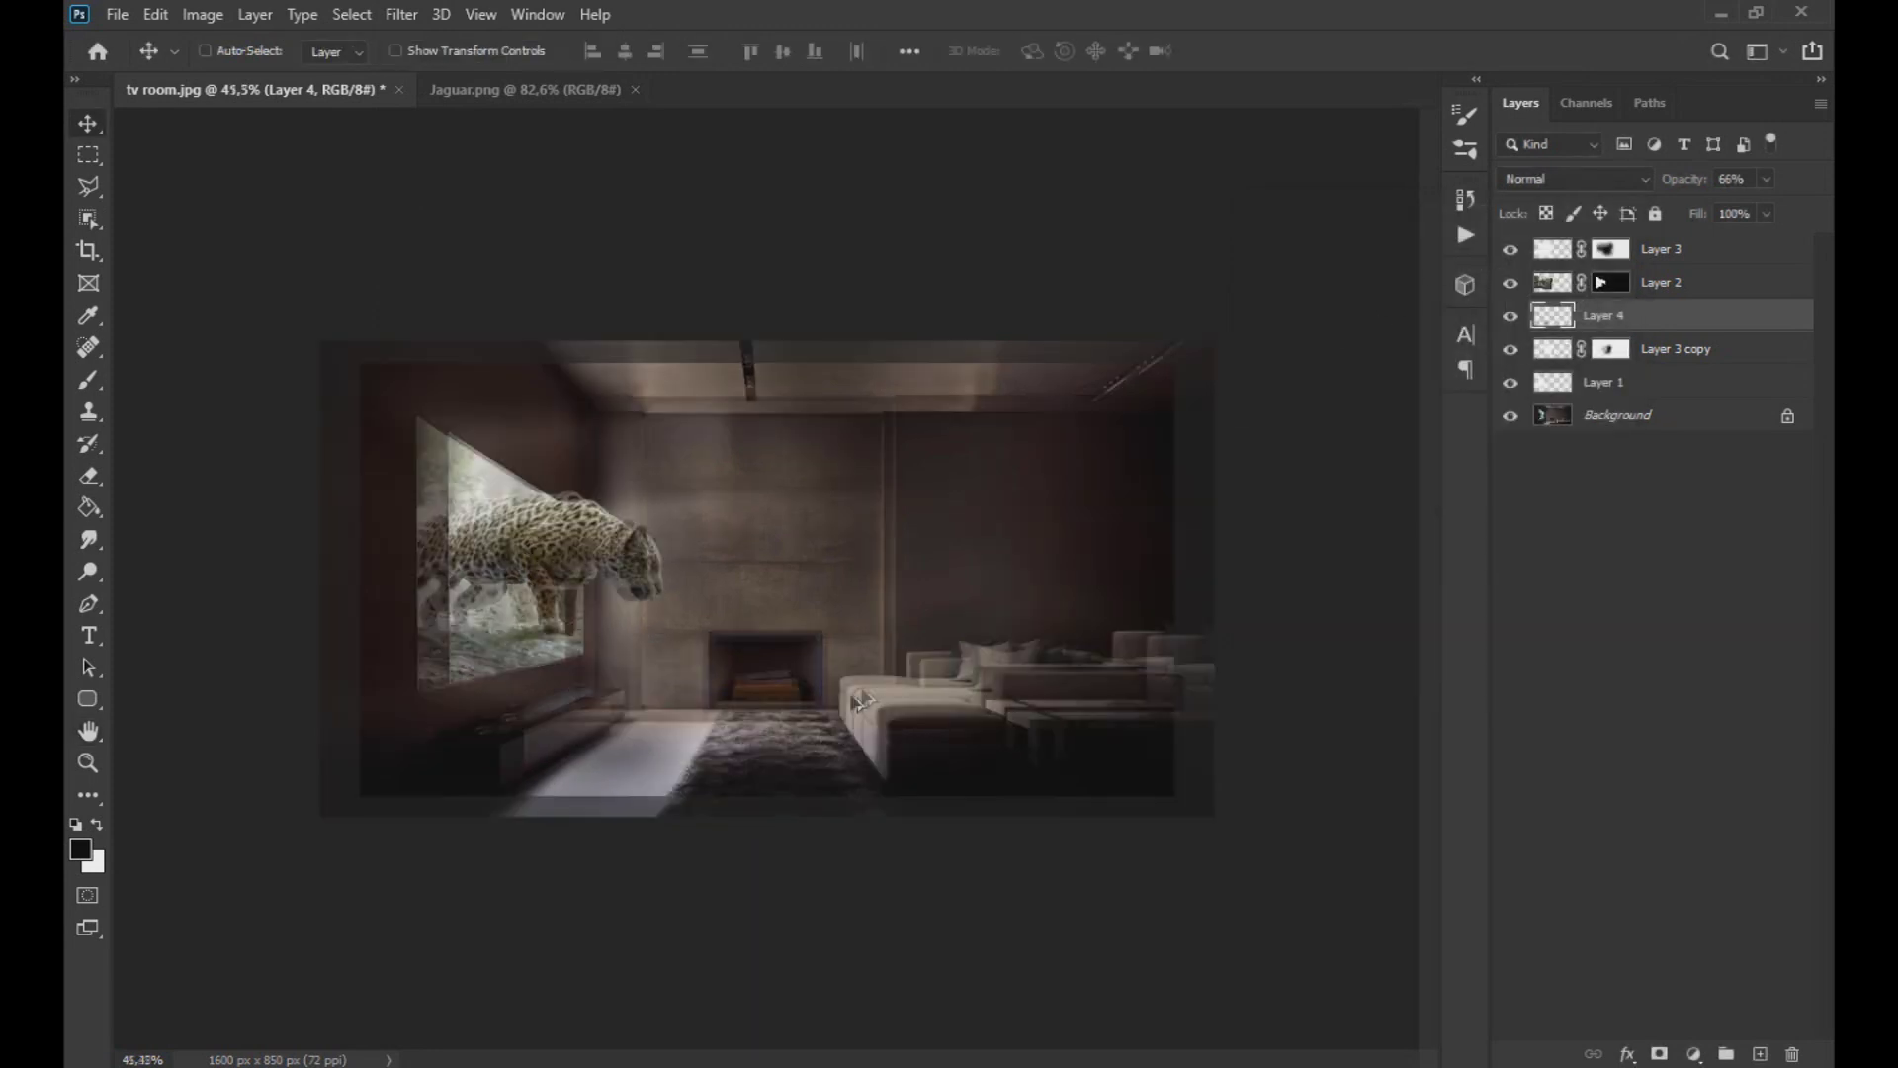
scroll(496, 698, down, 3)
scroll(495, 699, up, 2)
scroll(522, 850, up, 2)
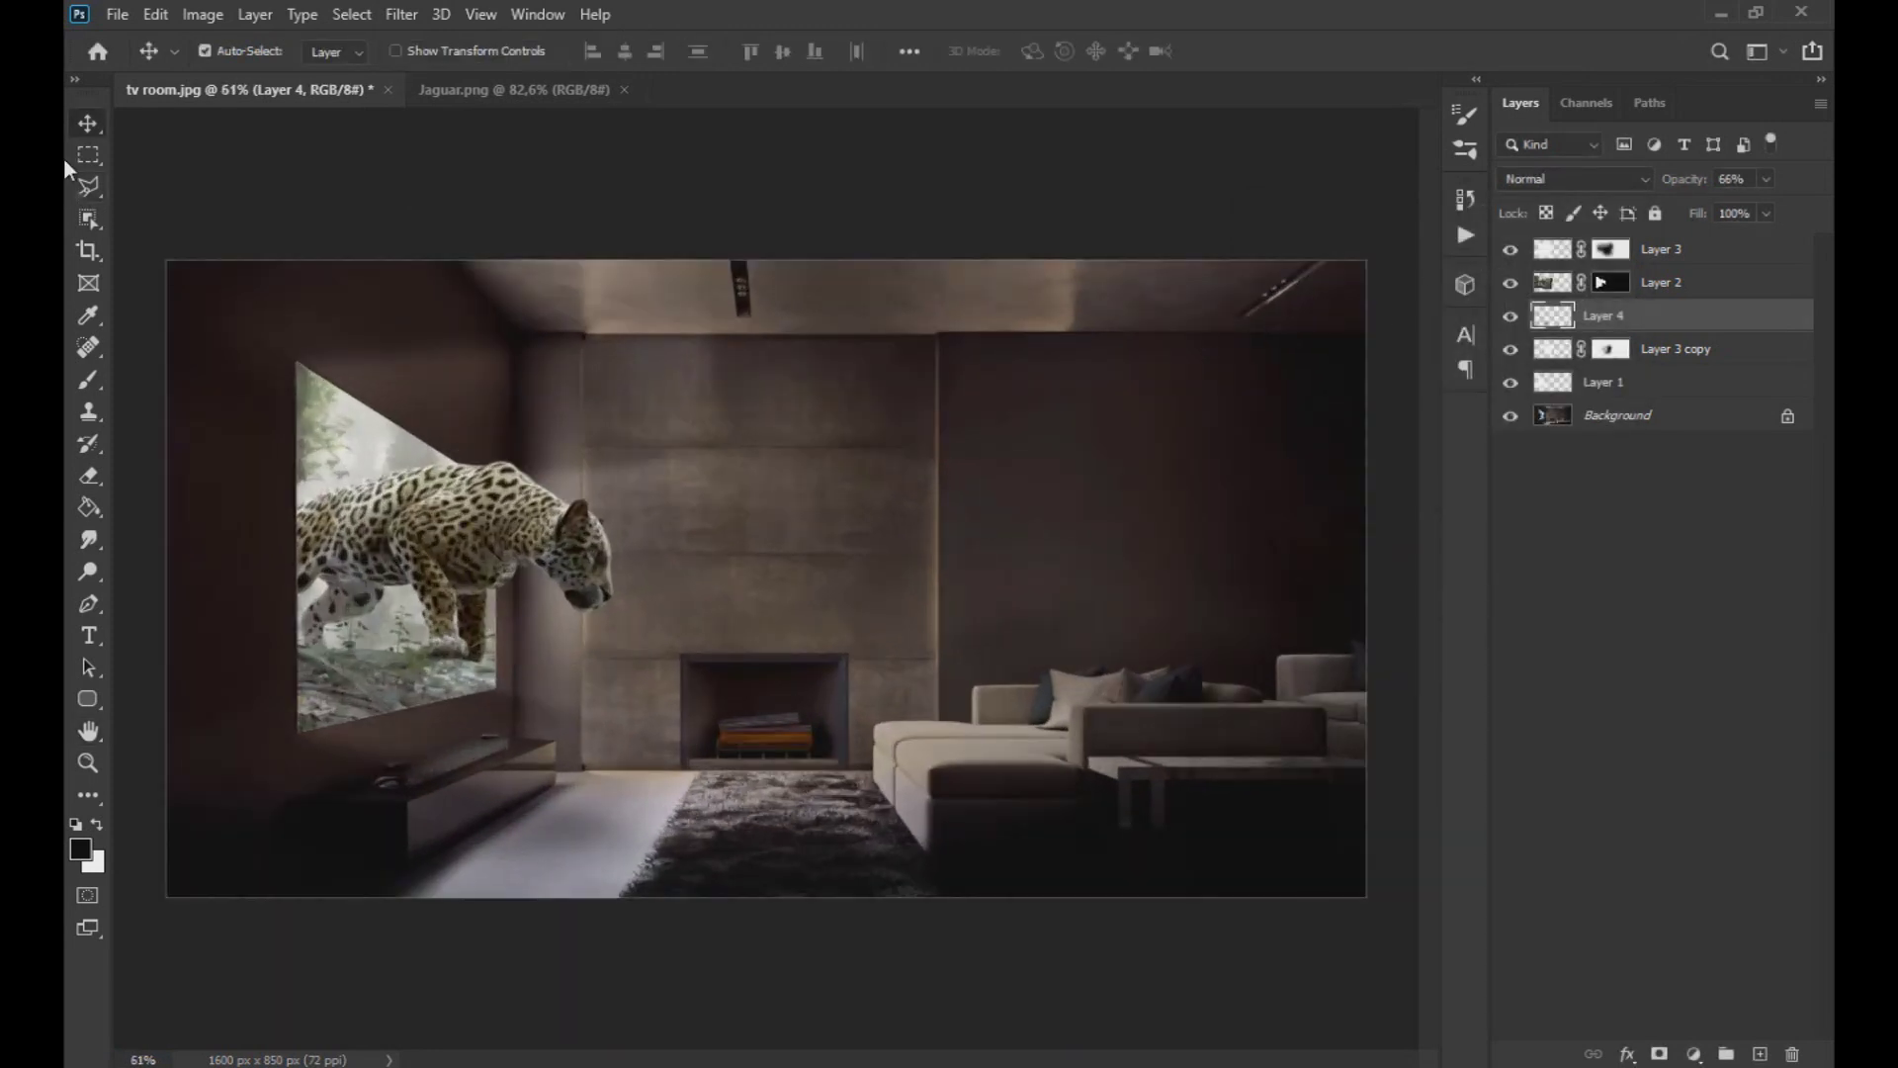
scroll(381, 621, up, 1)
Step: Apply Color Balance to the Background layer with midtones at 0 / +9 / -3
click(1686, 421)
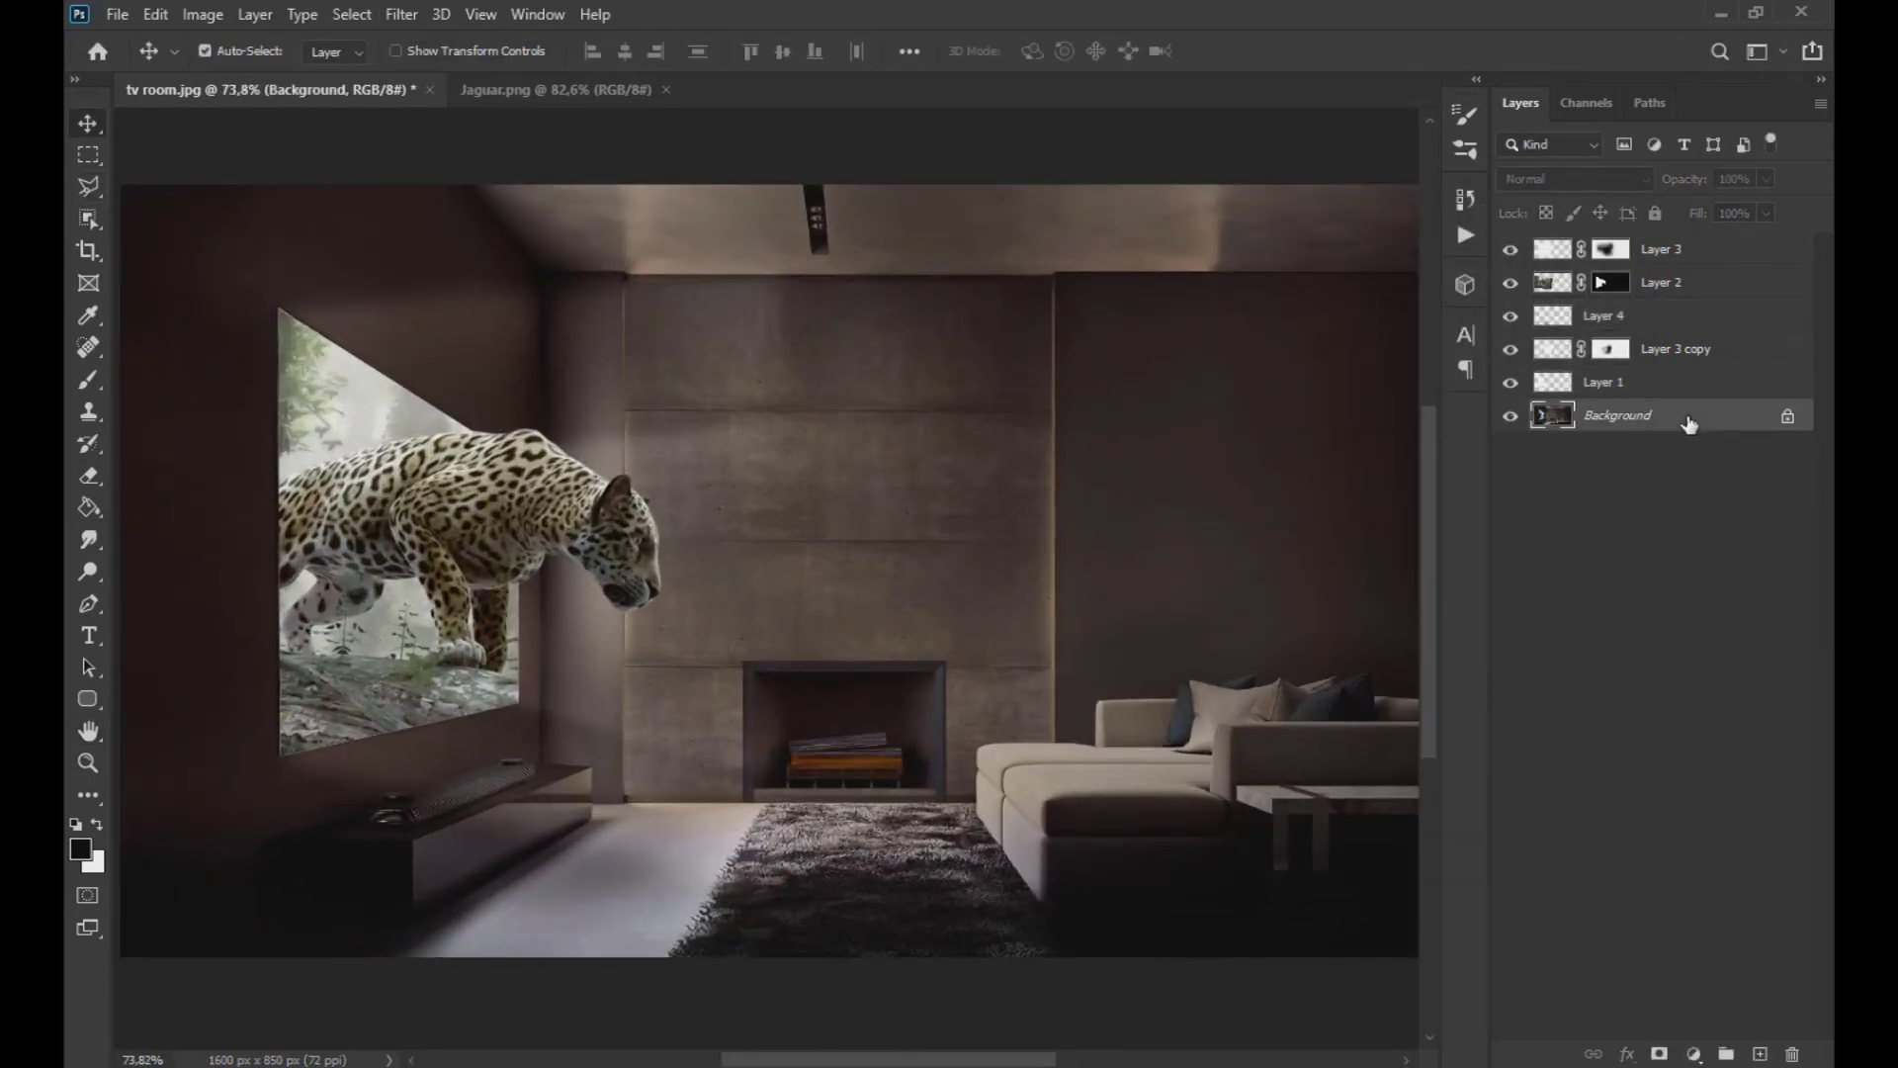
click(221, 13)
mouse_move(240, 77)
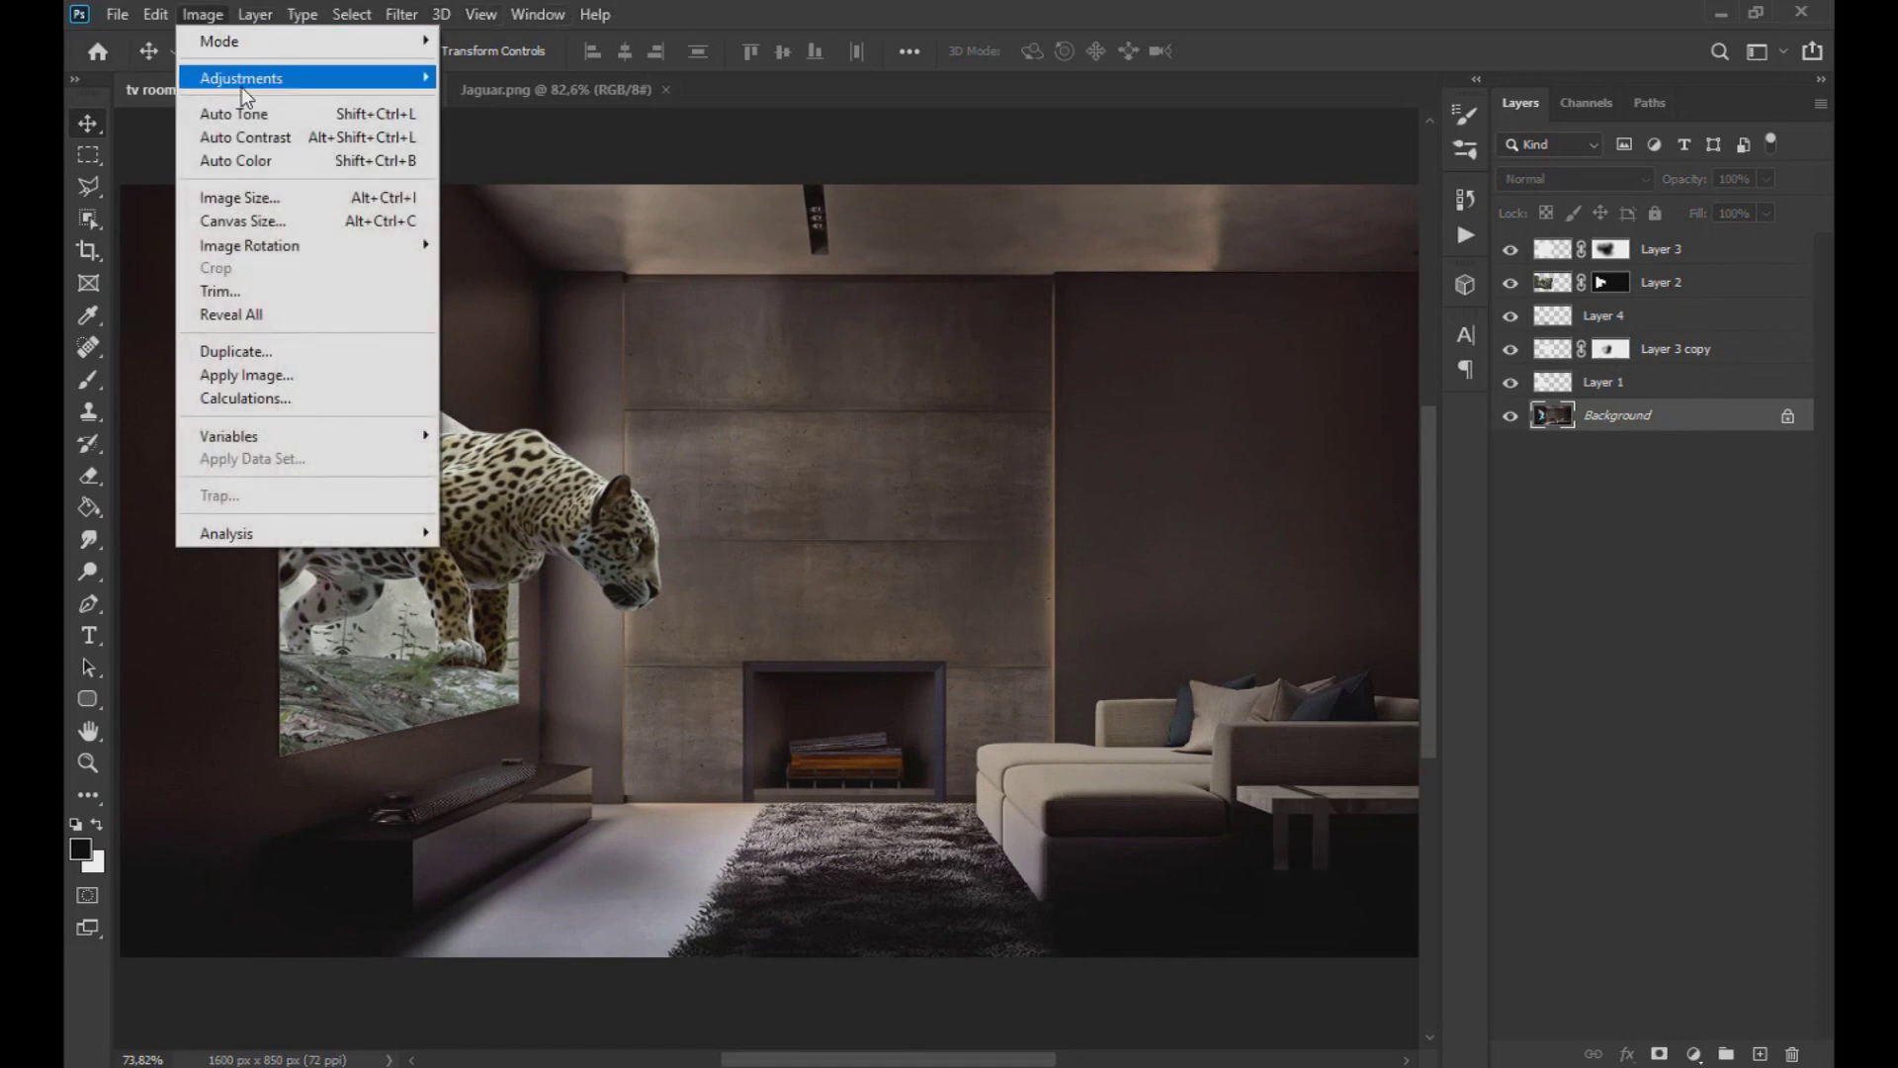
click(660, 237)
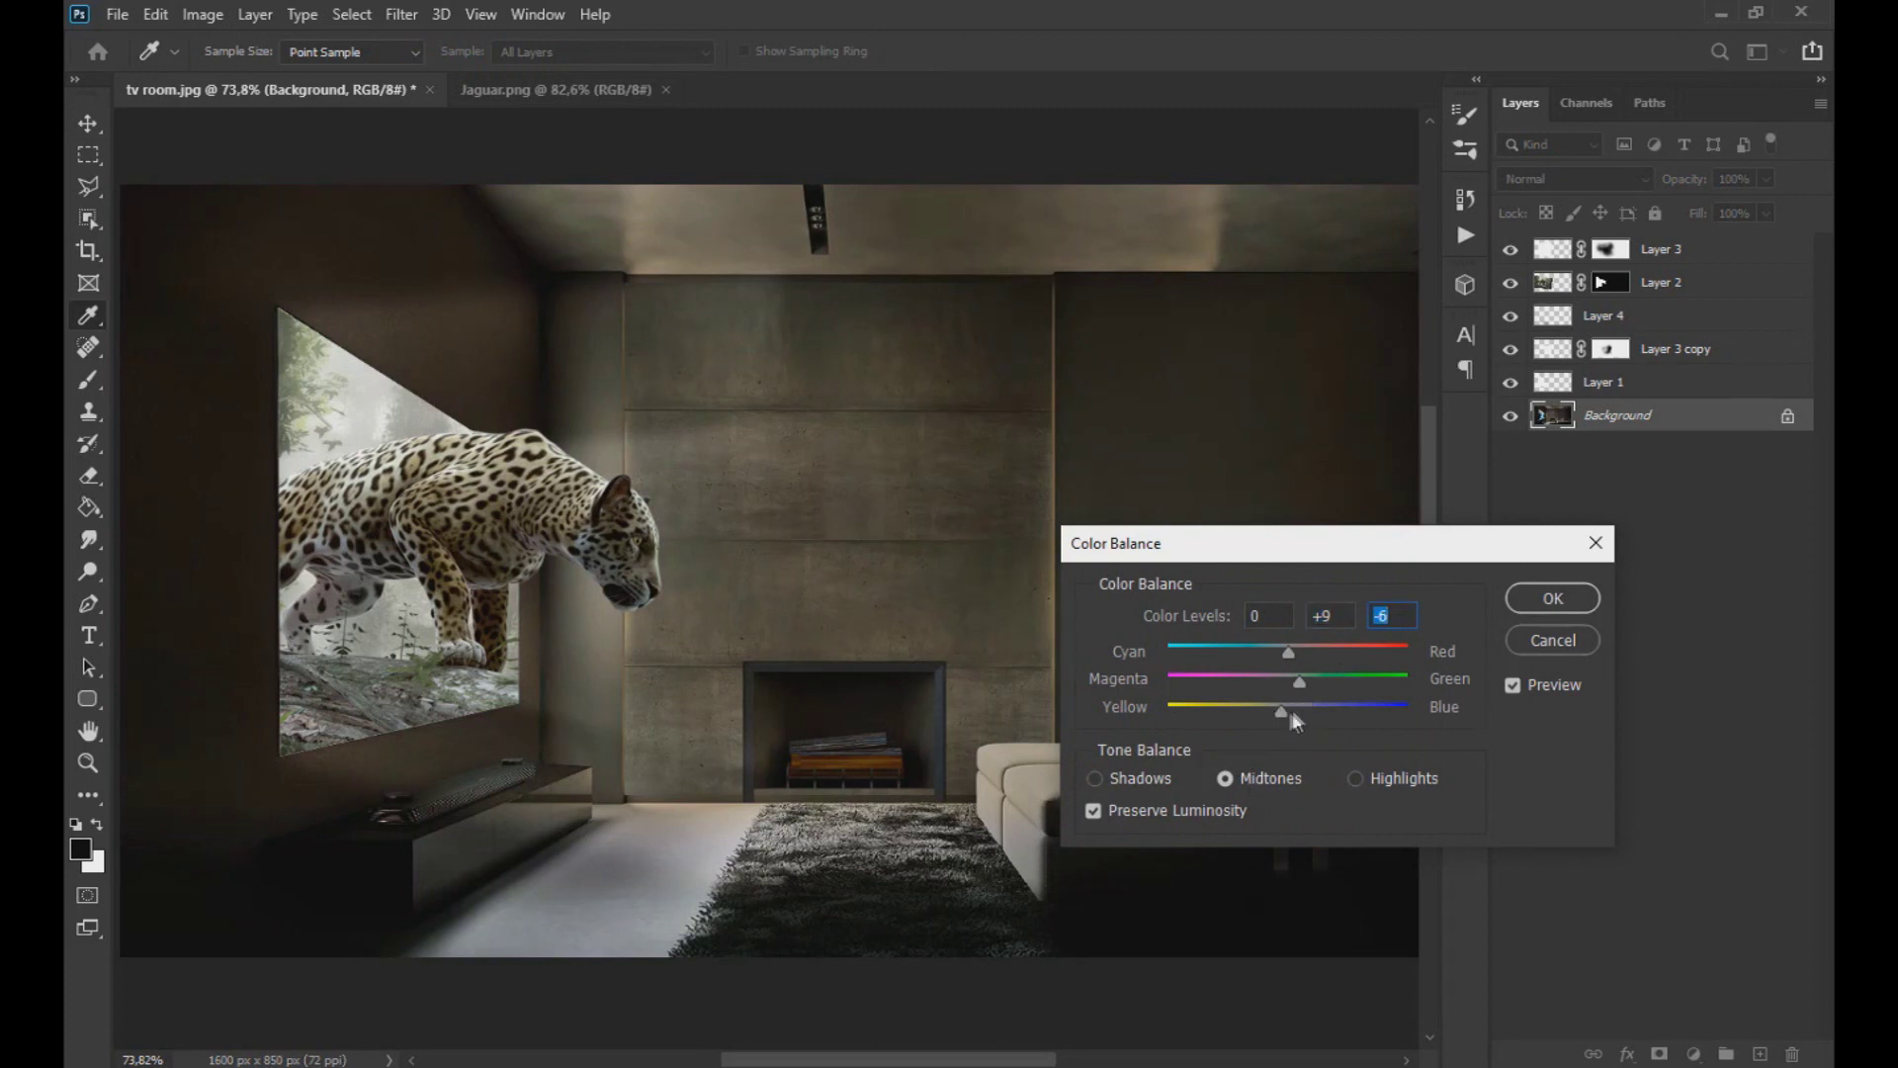
click(1520, 608)
key(v)
key(ctrl+minus)
key(ctrl+minus)
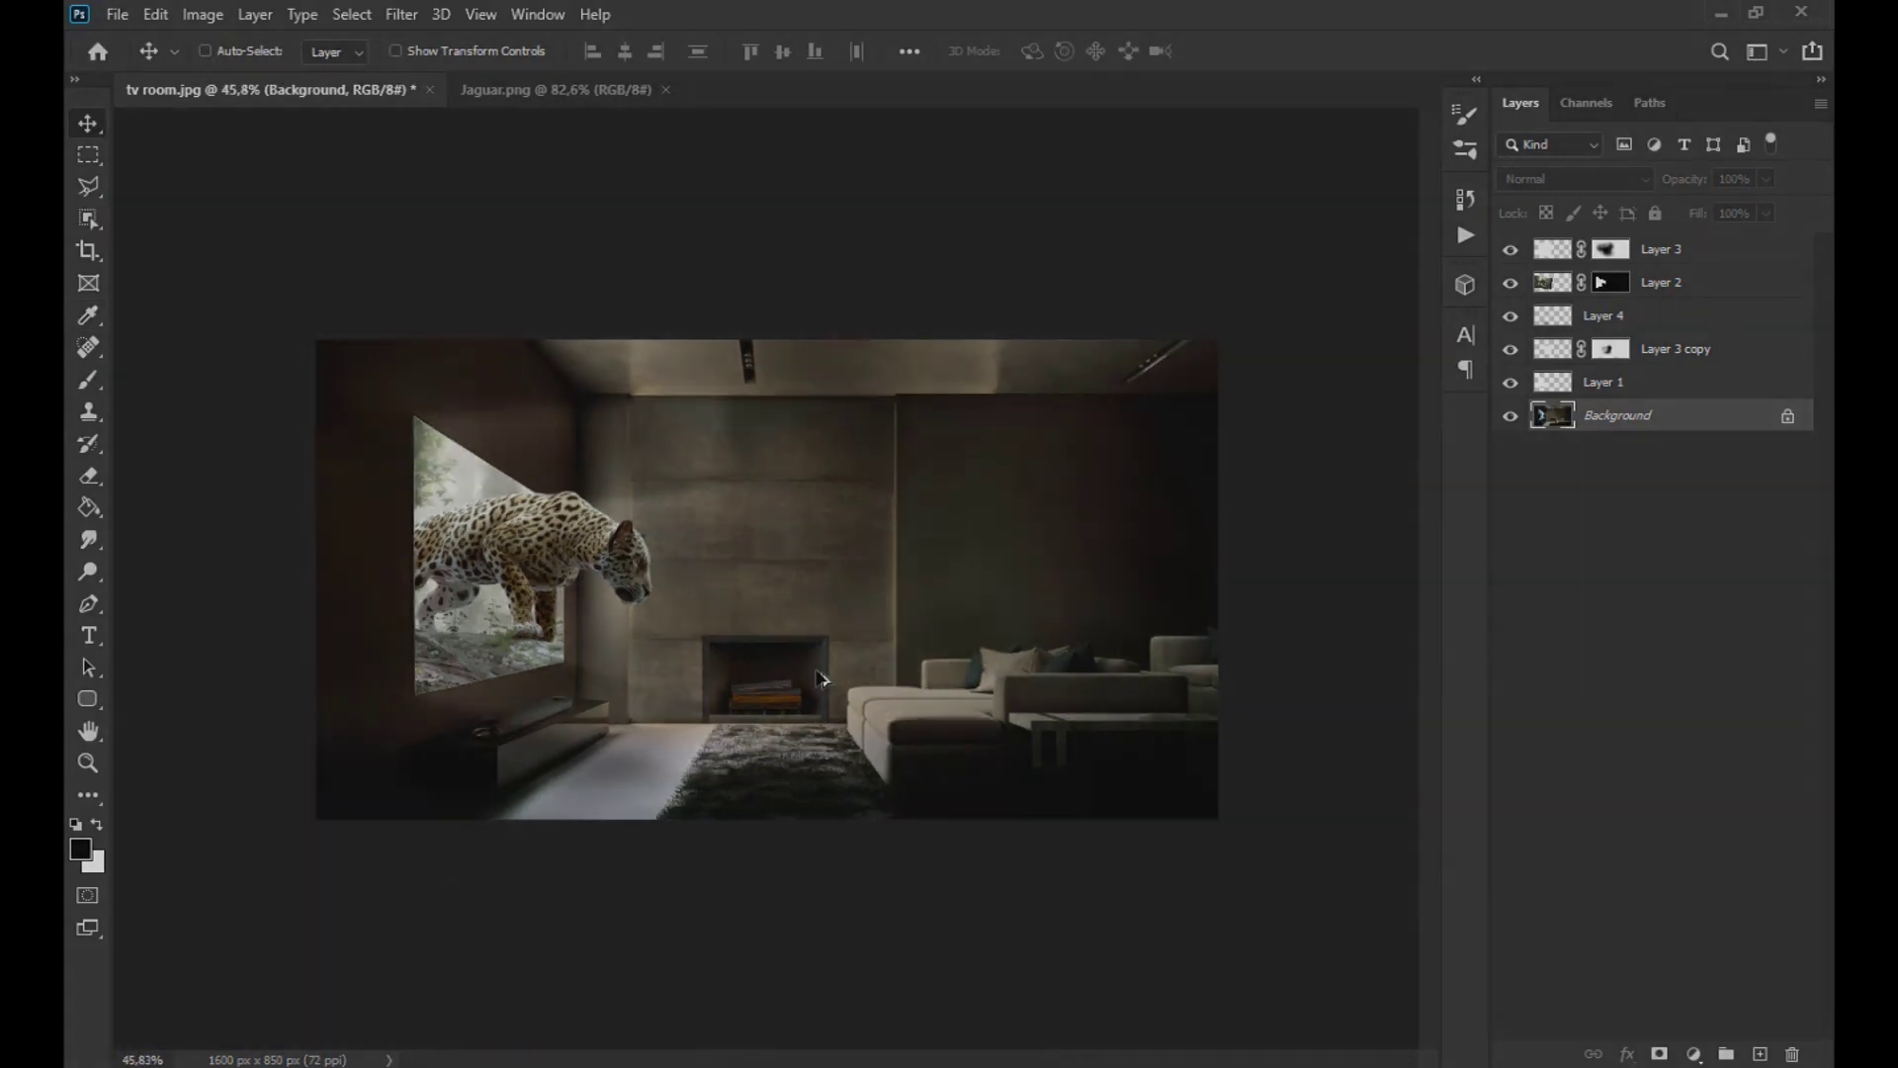